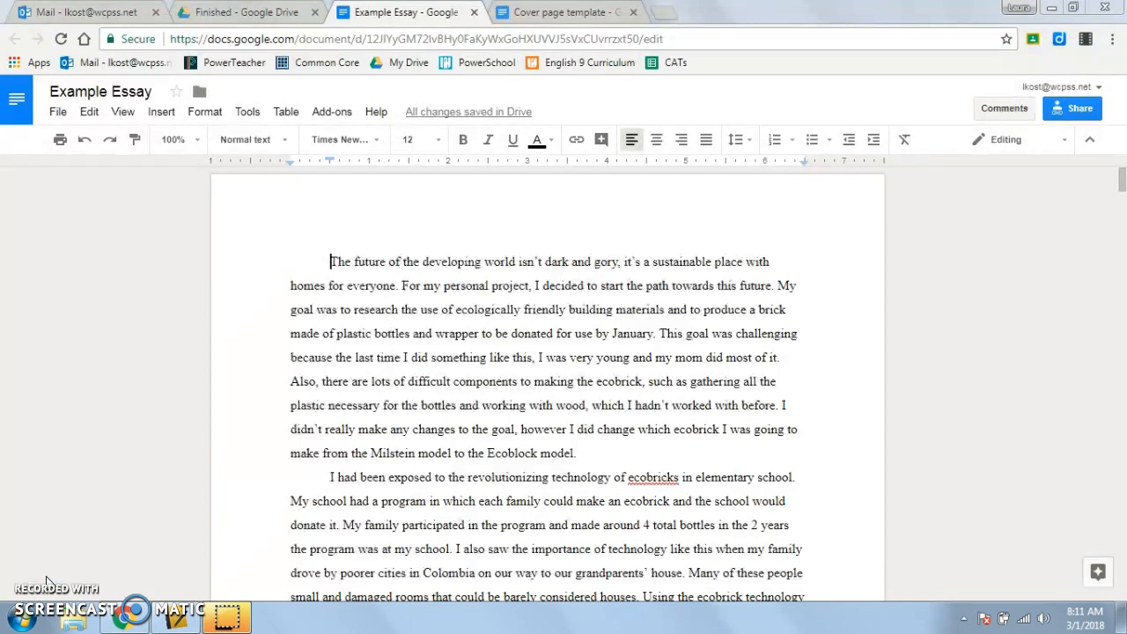
Step: Move the entire contents of the Cover page template document to the beginning of Example Essay, before its first paragraph
{"action": "left_click", "coordinate": [529, 11]}
{"action": "left_click_drag", "start_coordinate": [430, 255], "coordinate": [606, 629]}
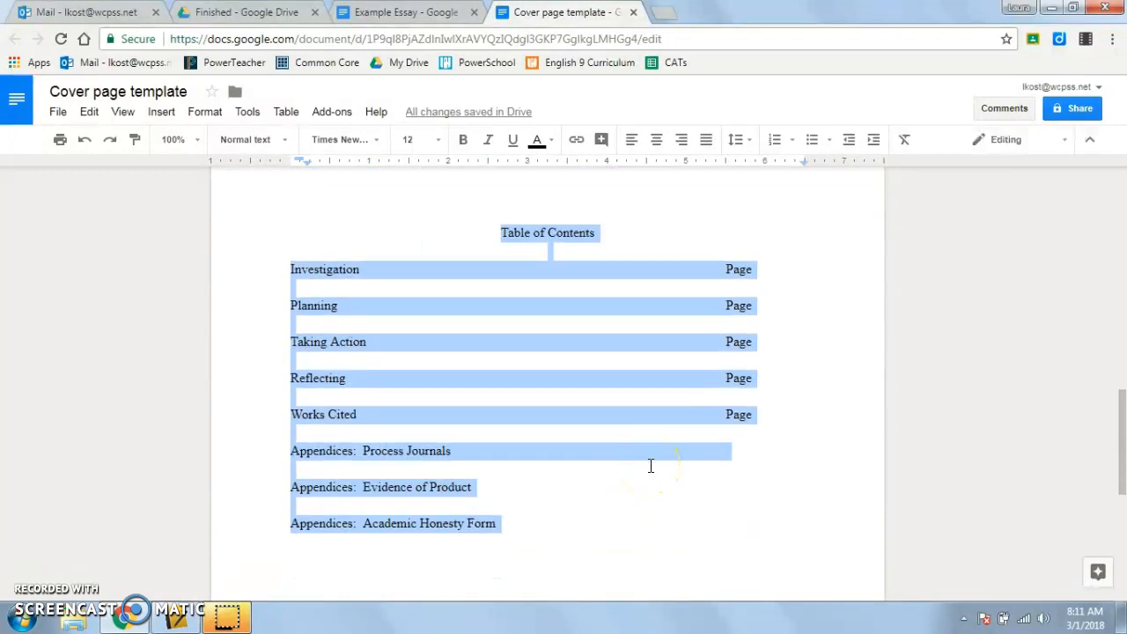
{"action": "key", "text": "BackSpace"}
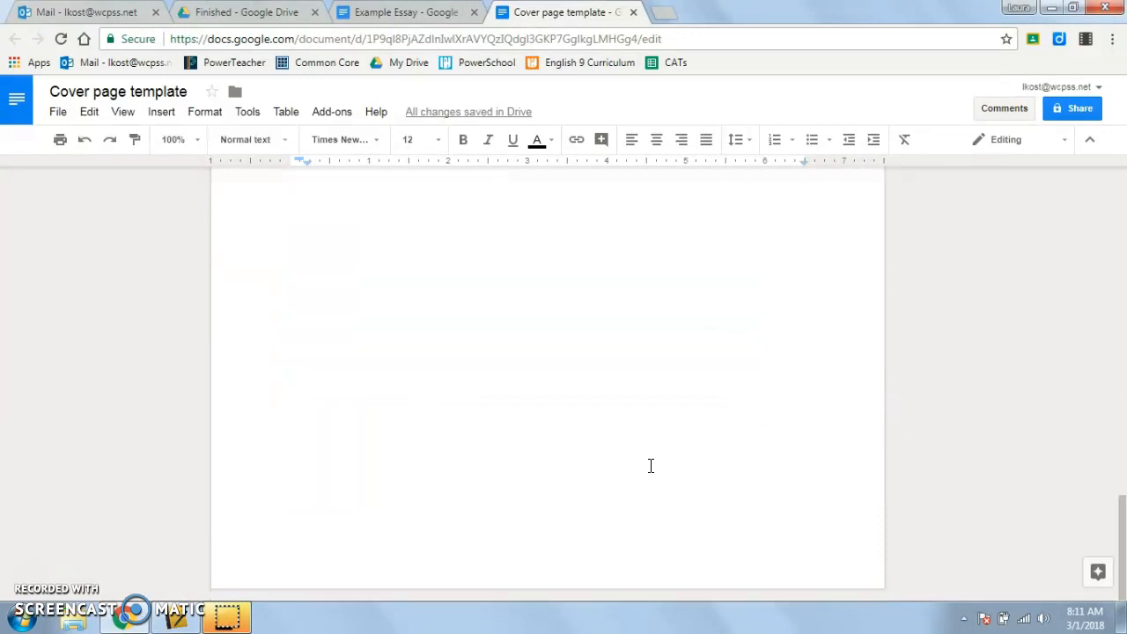
{"action": "left_click", "coordinate": [404, 10]}
{"action": "left_click", "coordinate": [331, 261]}
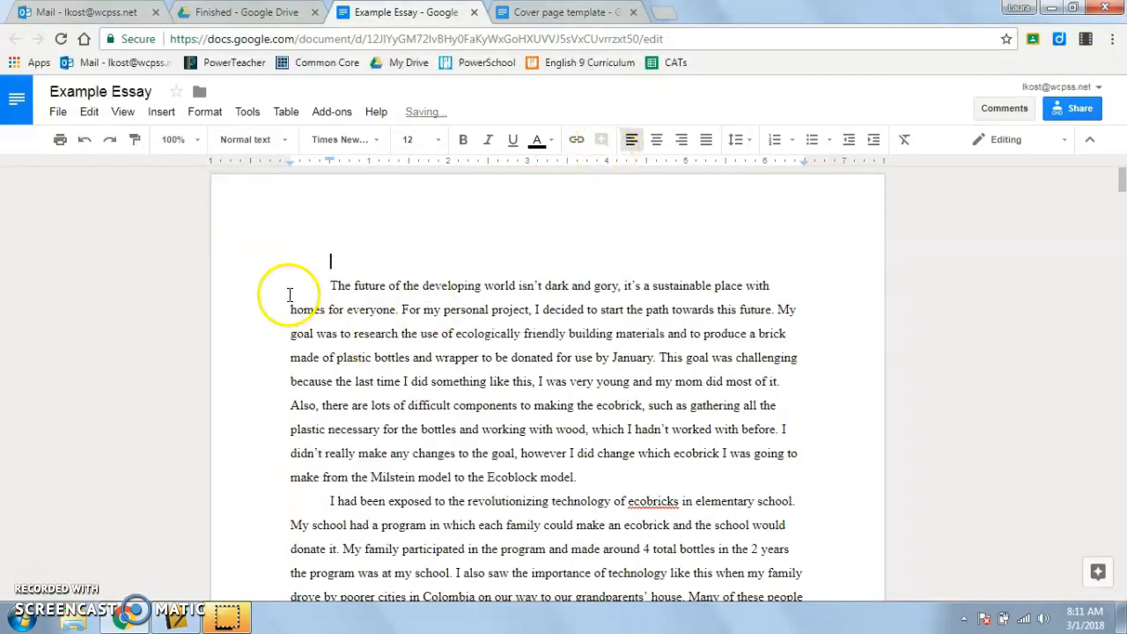
{"action": "type", "text": "Table of Contents Investigation\tPage Planning\tPage Taking Action\tPage Reflecting\tPage Works Cited\tPage Appendices:  Process Journals Appendices:  Evidence of Product Appendices:  Academic Honesty Form"}
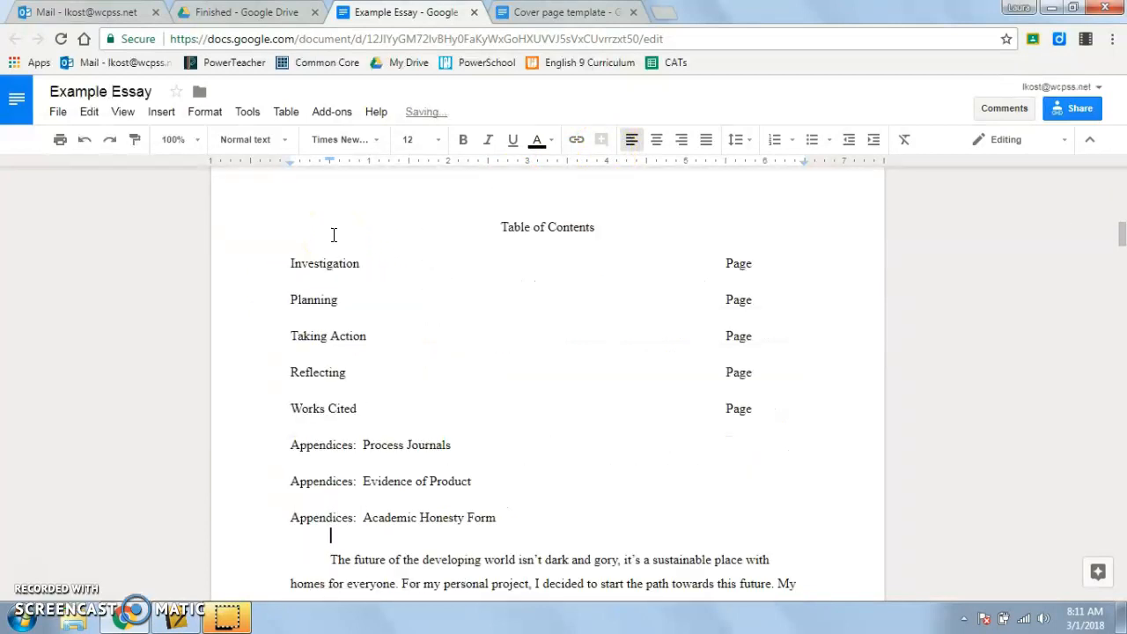
{"action": "left_click_drag", "start_coordinate": [345, 316], "coordinate": [347, 326]}
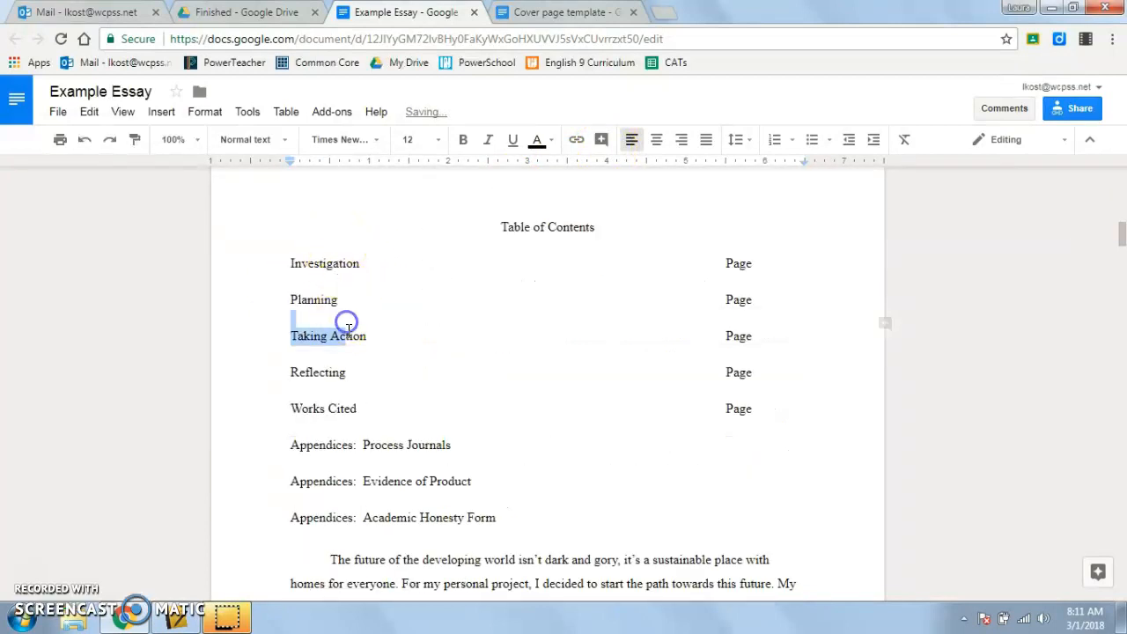
Step: Insert blank lines below the Academic Honesty Form entry so the essay's first paragraph starts on a new page
{"action": "scroll", "coordinate": [349, 342], "scroll_direction": "up", "scroll_amount": 10}
{"action": "scroll", "coordinate": [351, 346], "scroll_direction": "down", "scroll_amount": 10}
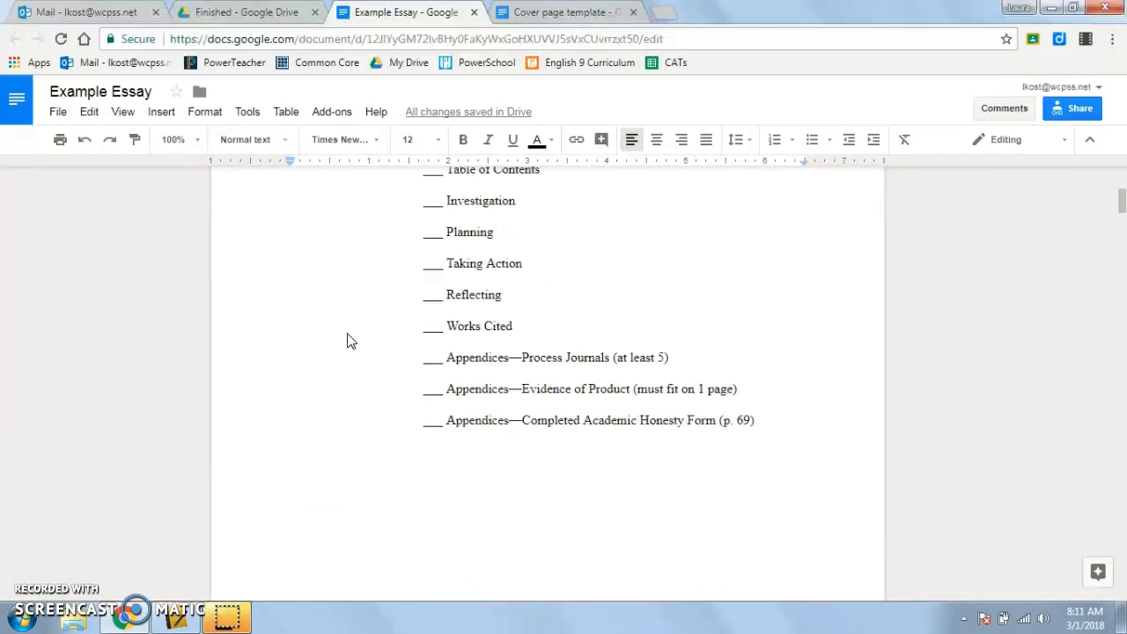
{"action": "scroll", "coordinate": [351, 346], "scroll_direction": "down", "scroll_amount": 6}
{"action": "scroll", "coordinate": [297, 345], "scroll_direction": "up", "scroll_amount": 3}
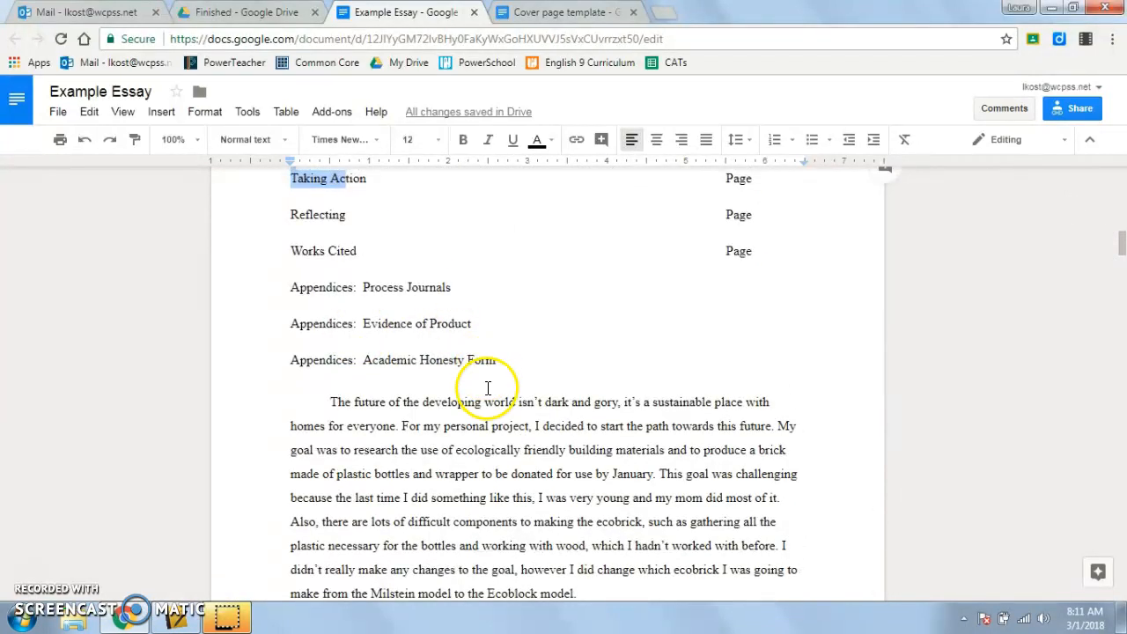
{"action": "left_click", "coordinate": [488, 387]}
{"action": "key", "text": "BackSpace"}
{"action": "key", "text": "Return"}
{"action": "key", "text": "Return"}
{"action": "key", "text": "Return"}
{"action": "key", "text": "Return"}
{"action": "key", "text": "Return"}
{"action": "key", "text": "Return"}
{"action": "key", "text": "Return"}
{"action": "key", "text": "Return"}
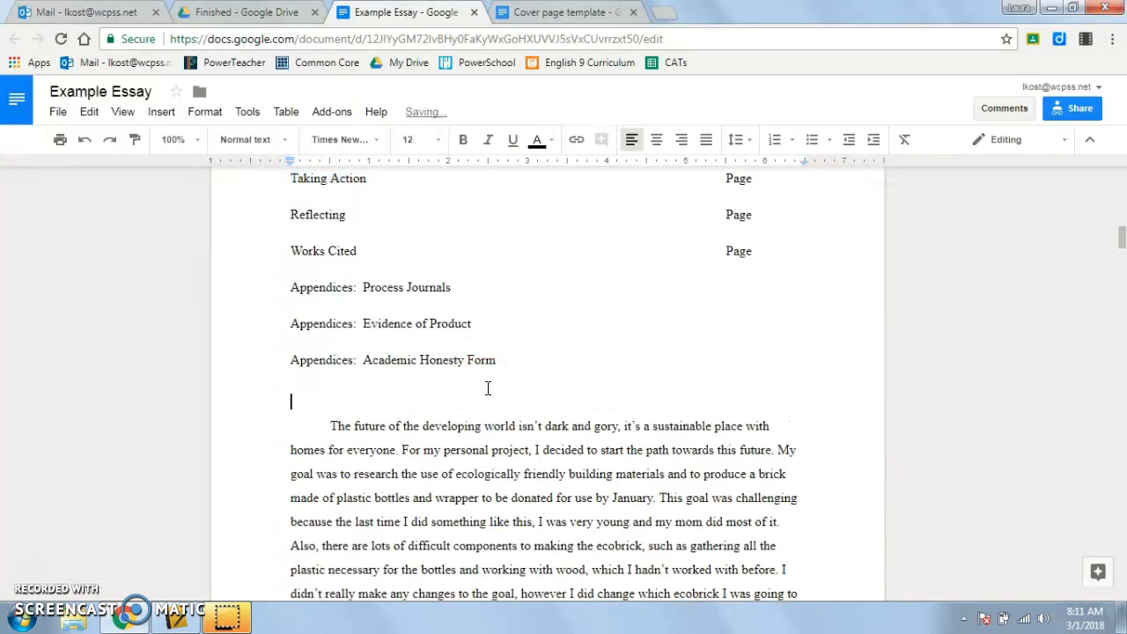
{"action": "scroll", "coordinate": [524, 432], "scroll_direction": "down", "scroll_amount": 4}
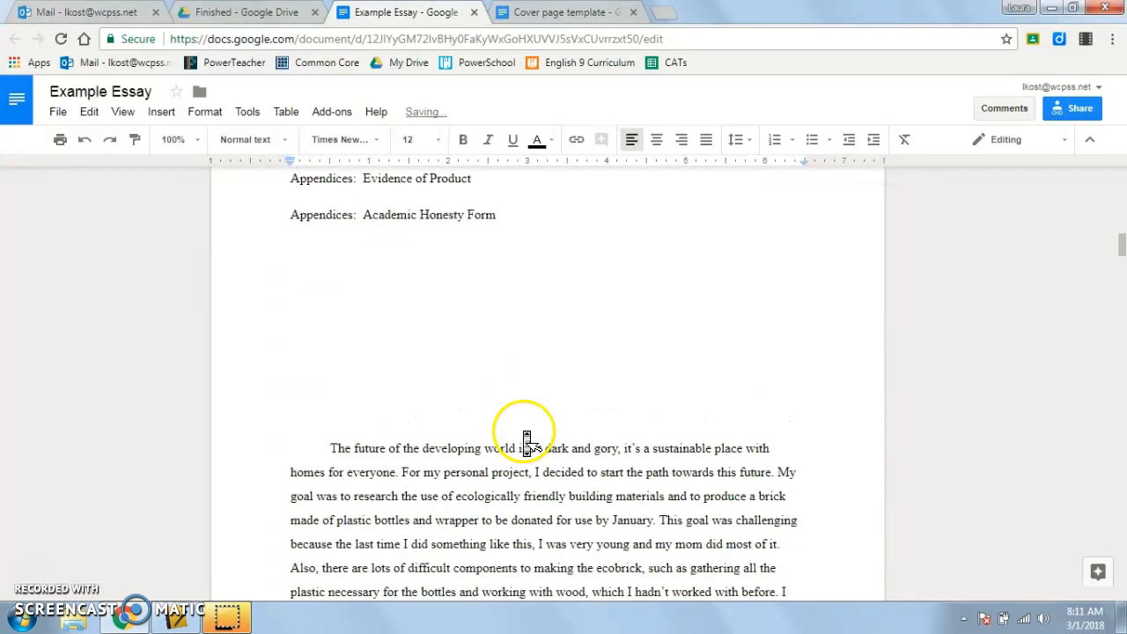
{"action": "key", "text": "Return"}
{"action": "key", "text": "Return"}
{"action": "key", "text": "Return"}
{"action": "key", "text": "Return"}
{"action": "key", "text": "Return"}
{"action": "key", "text": "Return"}
{"action": "key", "text": "Return"}
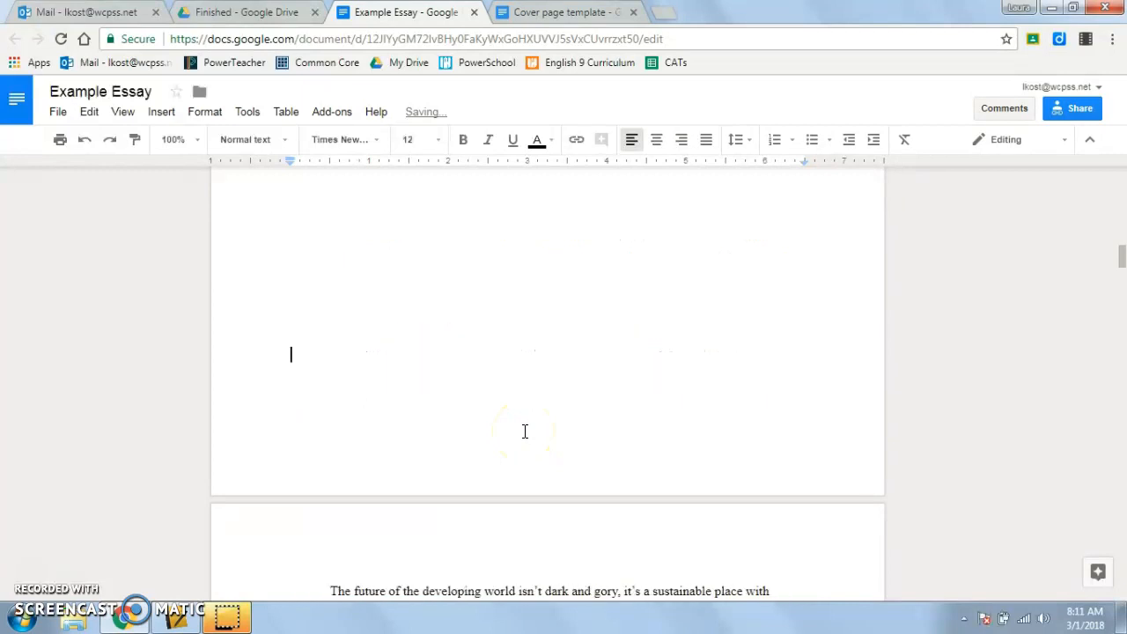
{"action": "scroll", "coordinate": [524, 431], "scroll_direction": "down", "scroll_amount": 5}
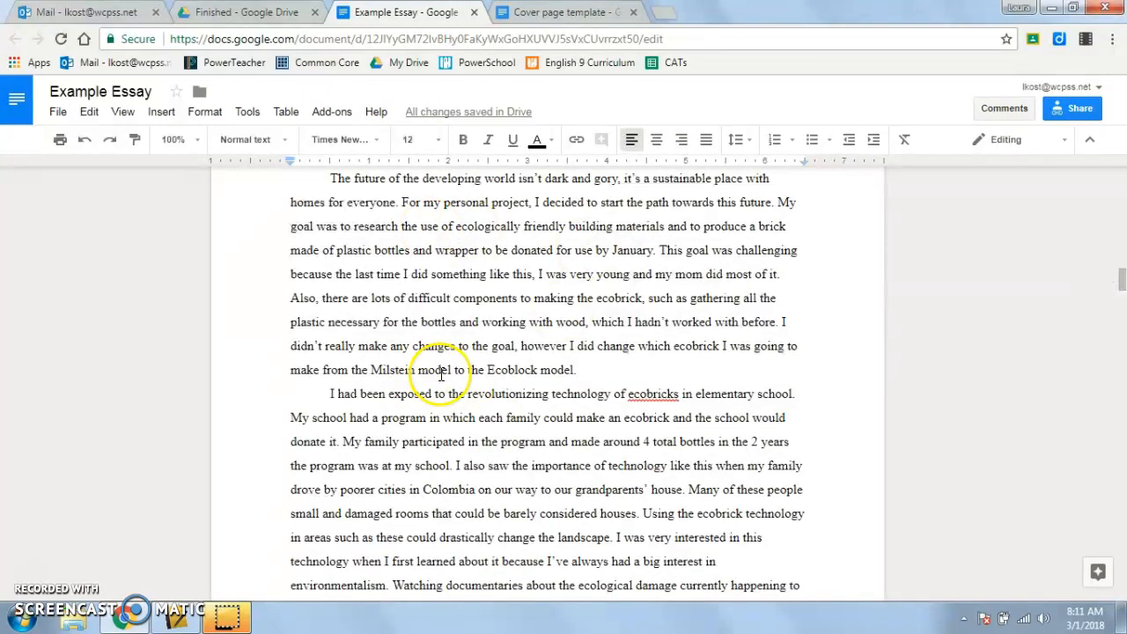
{"action": "scroll", "coordinate": [440, 374], "scroll_direction": "up", "scroll_amount": 1}
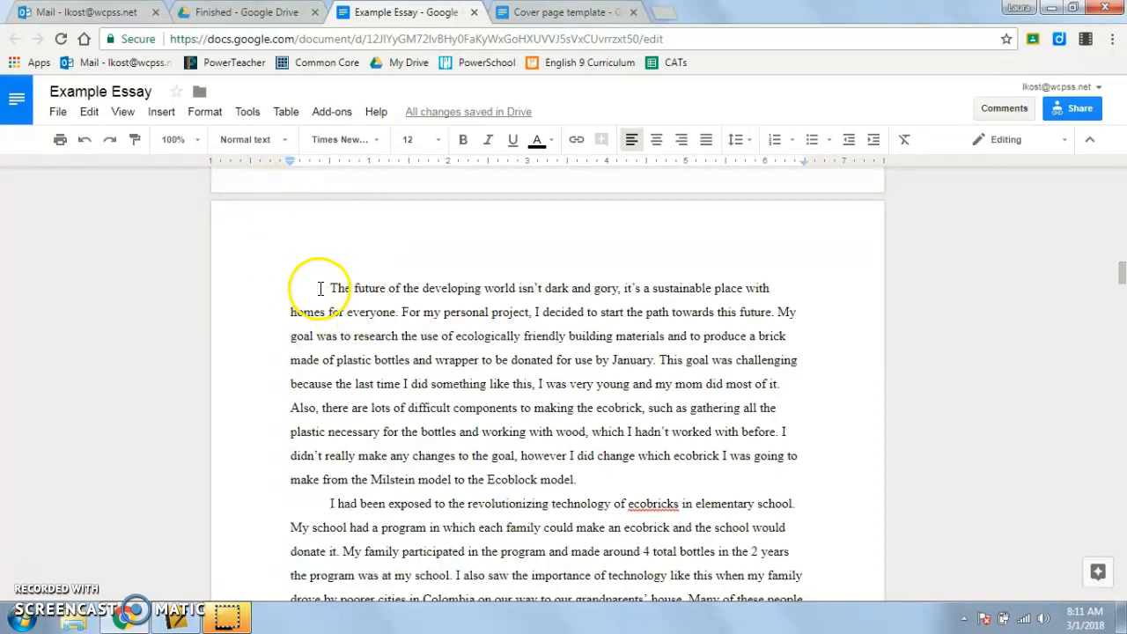
Step: Replace the cover page's title placeholder with "Making Ecobricks to Save the Environment" and the name placeholder with the student's full name
{"action": "scroll", "coordinate": [463, 389], "scroll_direction": "up", "scroll_amount": 20}
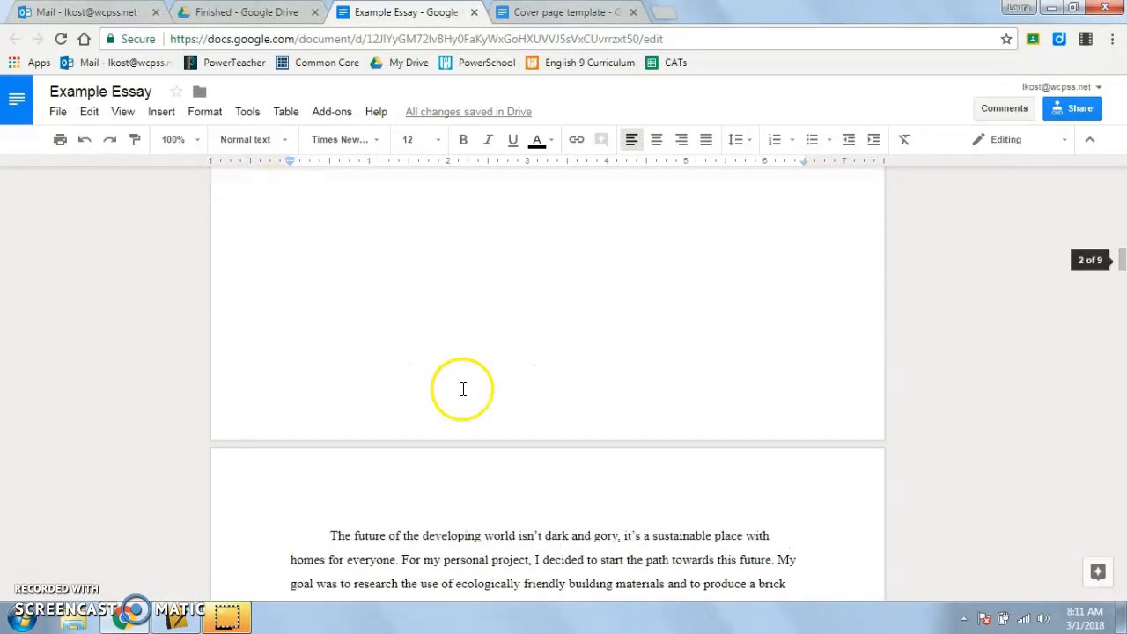
{"action": "scroll", "coordinate": [465, 384], "scroll_direction": "up", "scroll_amount": 5}
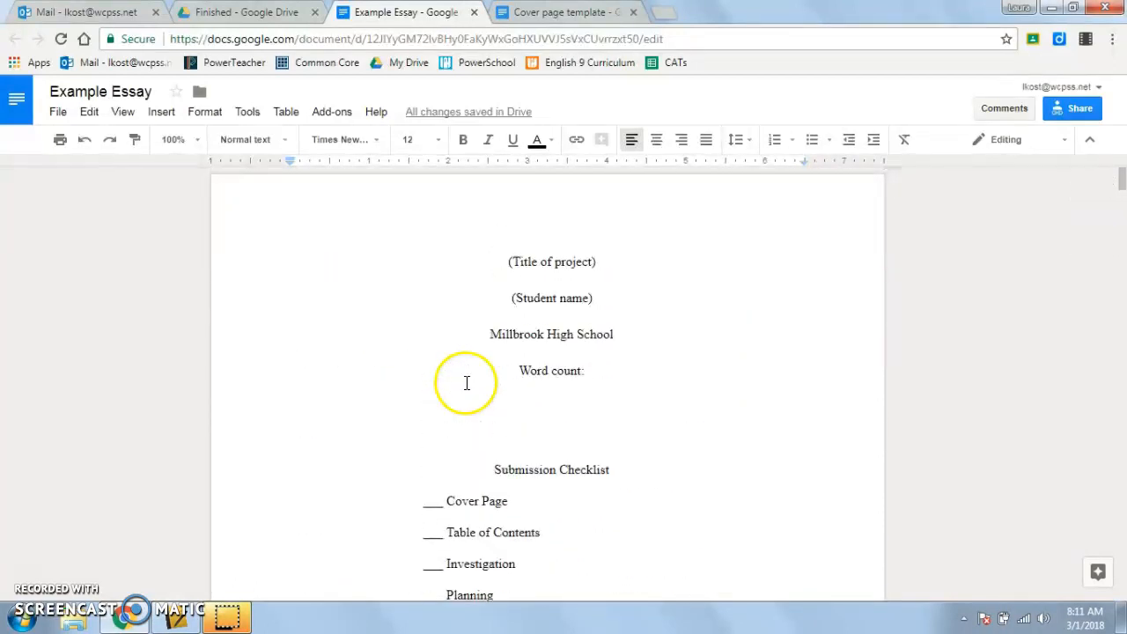
{"action": "left_click_drag", "start_coordinate": [600, 262], "coordinate": [506, 265]}
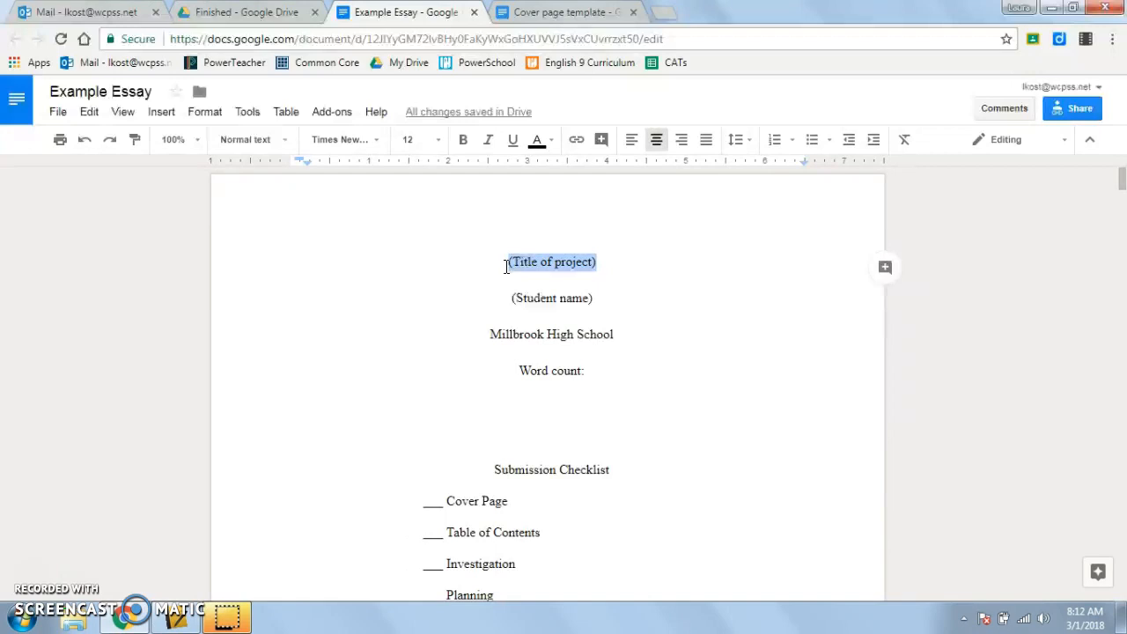
{"action": "type", "text": "C"}
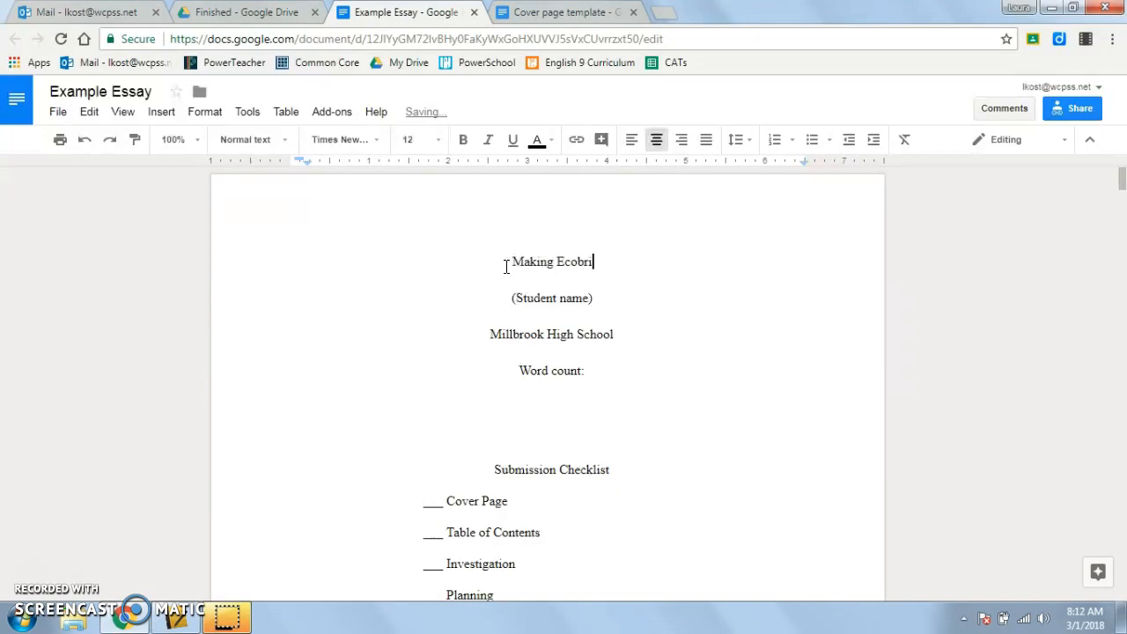
{"action": "type", "text": "aking Ecobricks to "}
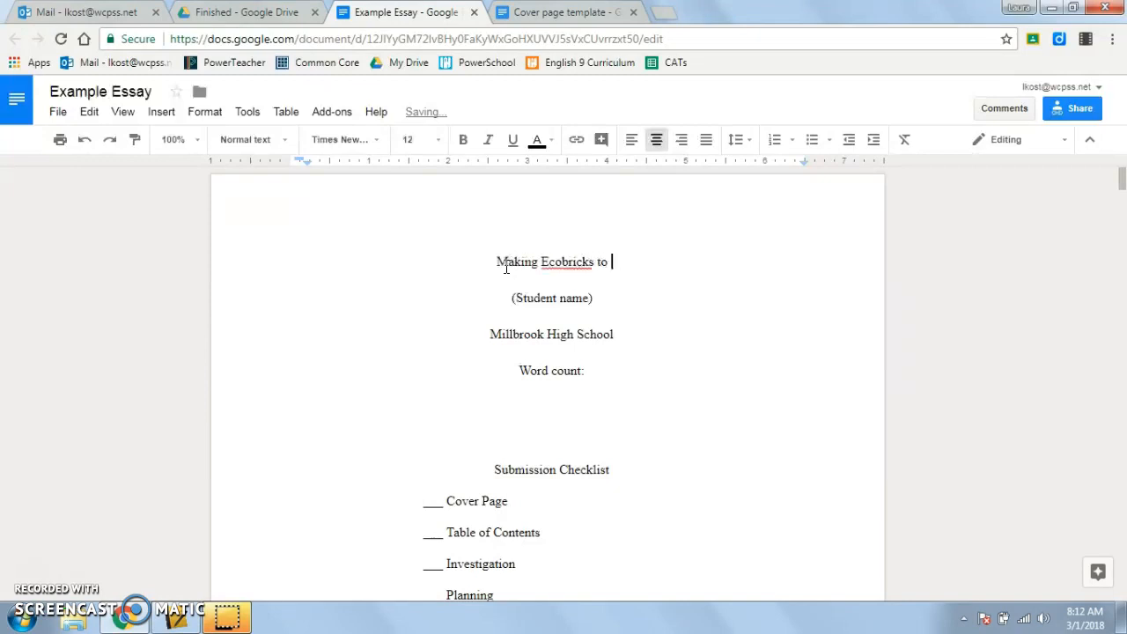
{"action": "type", "text": "Save the "}
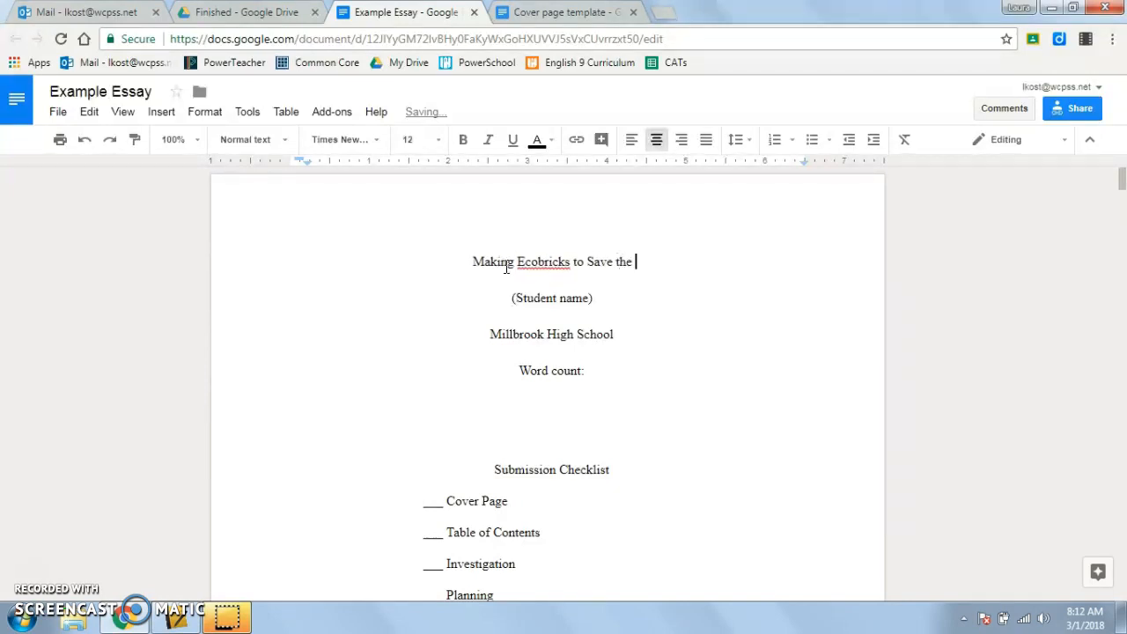
{"action": "type", "text": "Enviornm"}
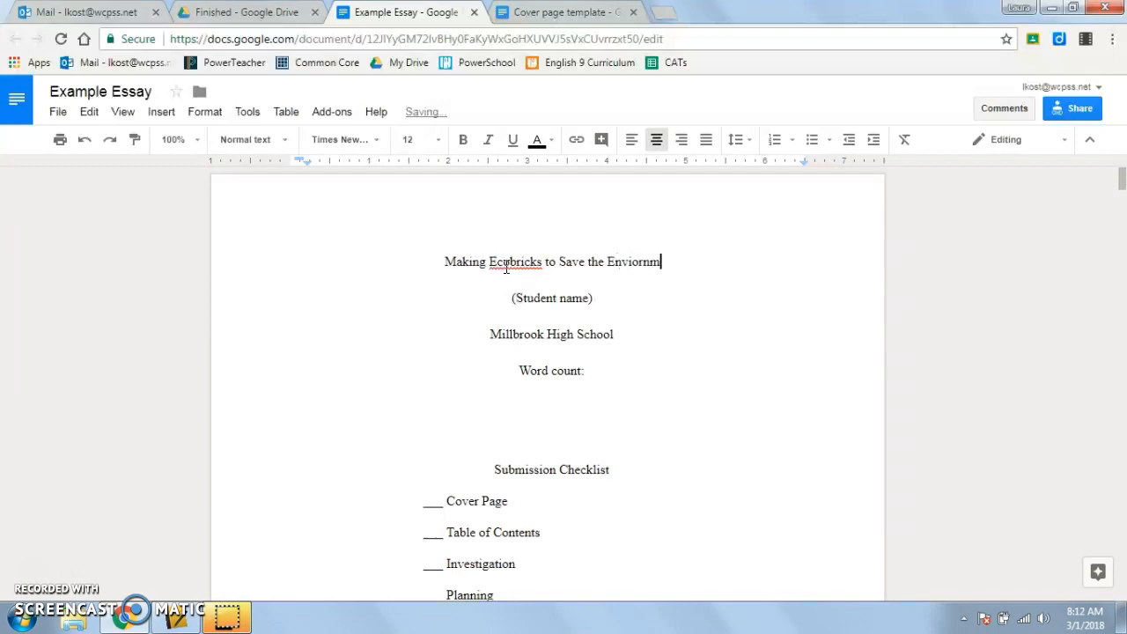
{"action": "type", "text": "ent"}
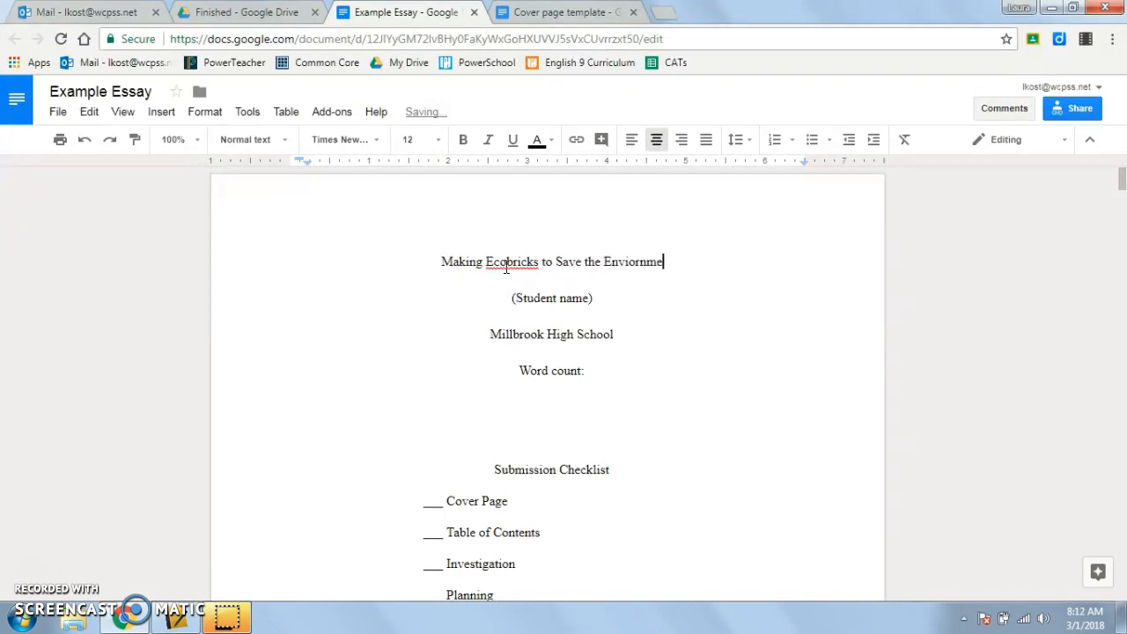
{"action": "right_click", "coordinate": [621, 261]}
{"action": "left_click", "coordinate": [685, 186]}
{"action": "left_click_drag", "start_coordinate": [595, 295], "coordinate": [518, 295]}
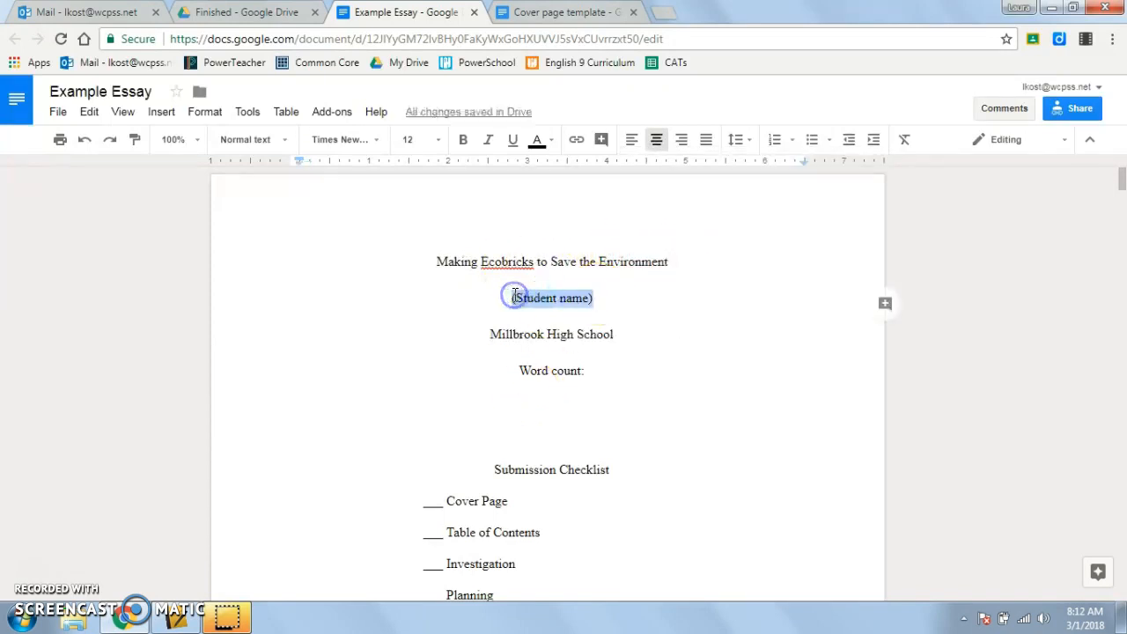
{"action": "type", "text": "Jane Doe"}
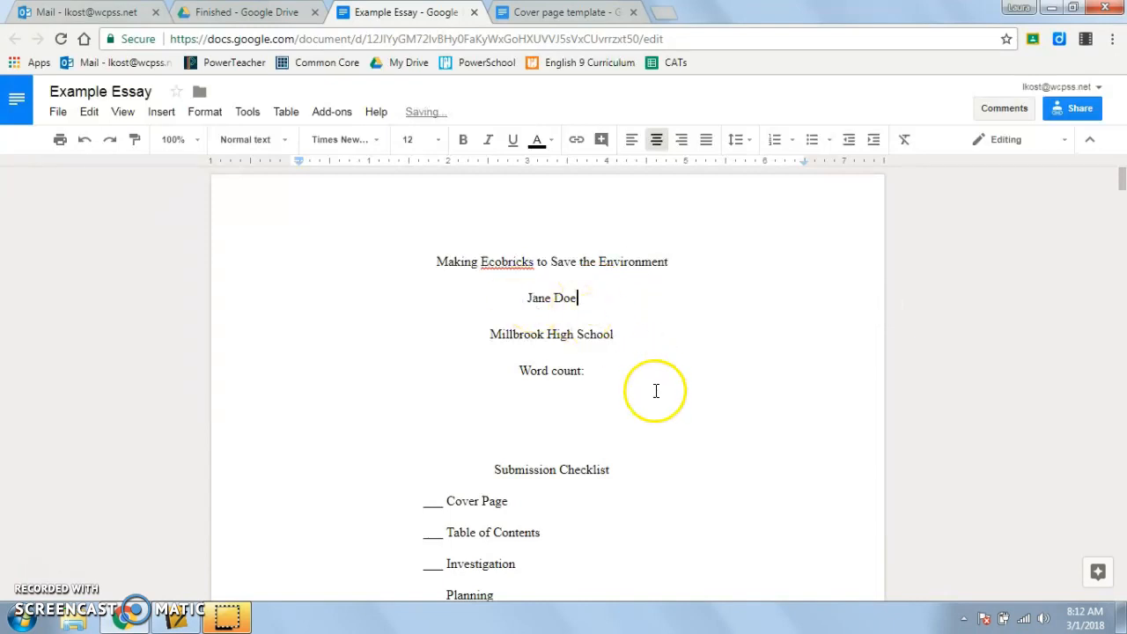
Step: Look up the document's word count and enter 2817 after "Word count:" on the cover page
{"action": "left_click", "coordinate": [607, 377]}
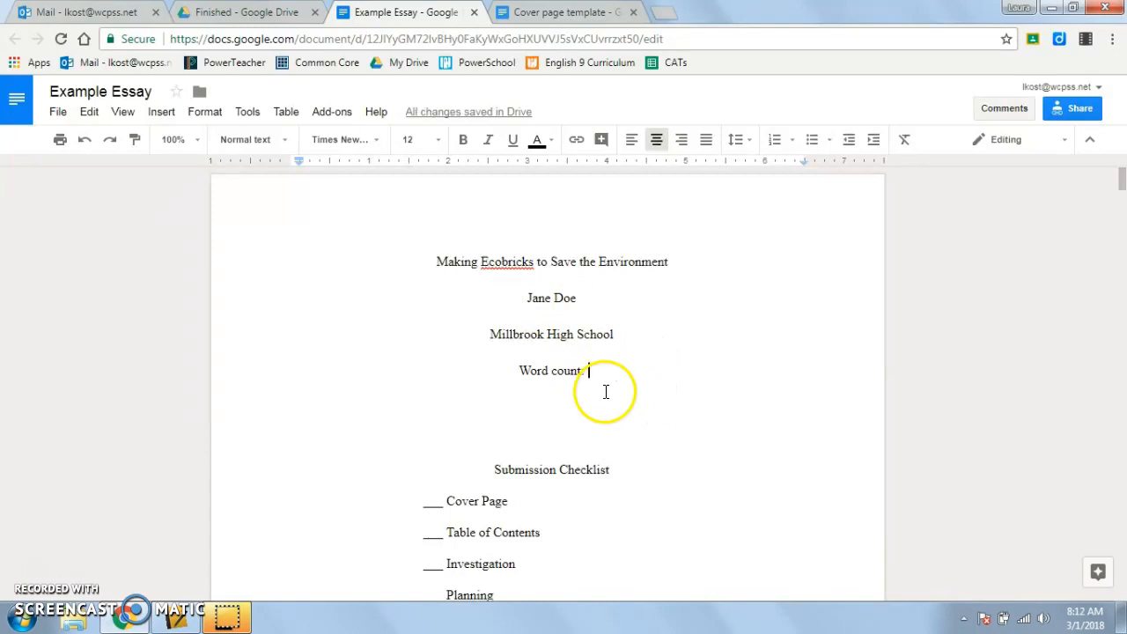
{"action": "left_click", "coordinate": [249, 114]}
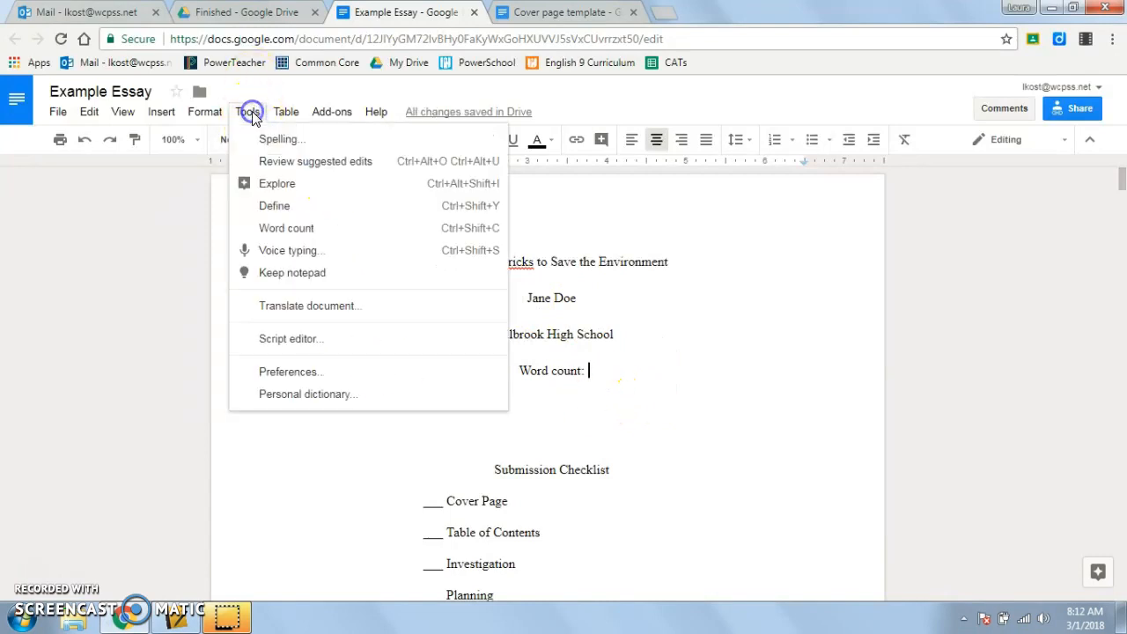
{"action": "left_click", "coordinate": [284, 233]}
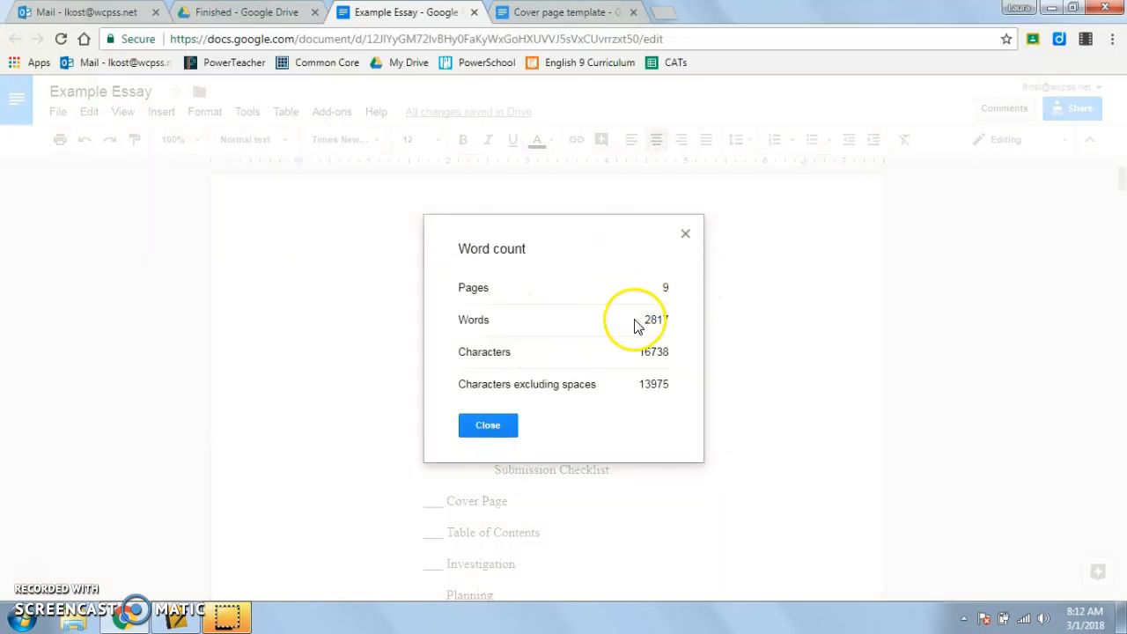
{"action": "left_click", "coordinate": [684, 236]}
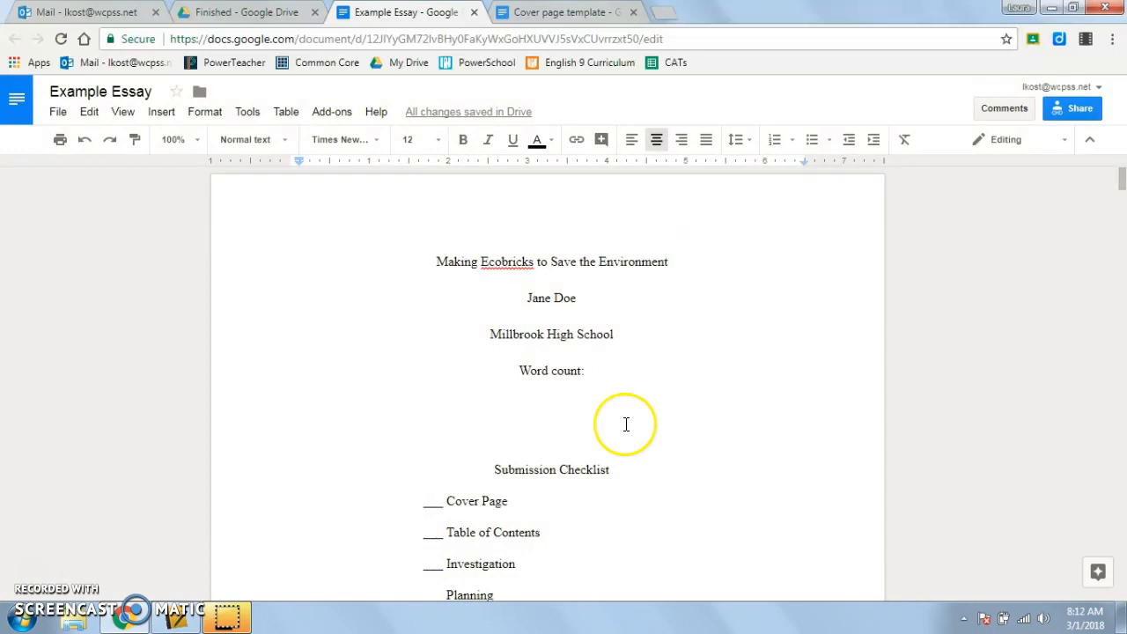
{"action": "type", "text": "2817"}
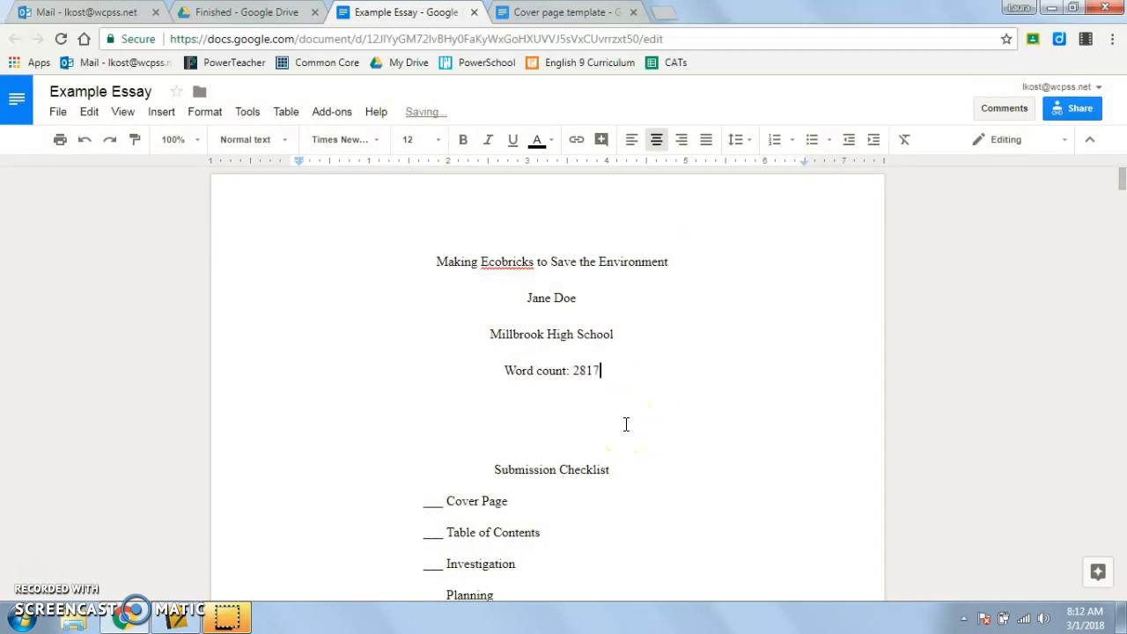
Step: Review the Submission Checklist items on the cover page and the entries in the Table of Contents
{"action": "scroll", "coordinate": [627, 437], "scroll_direction": "down", "scroll_amount": 5}
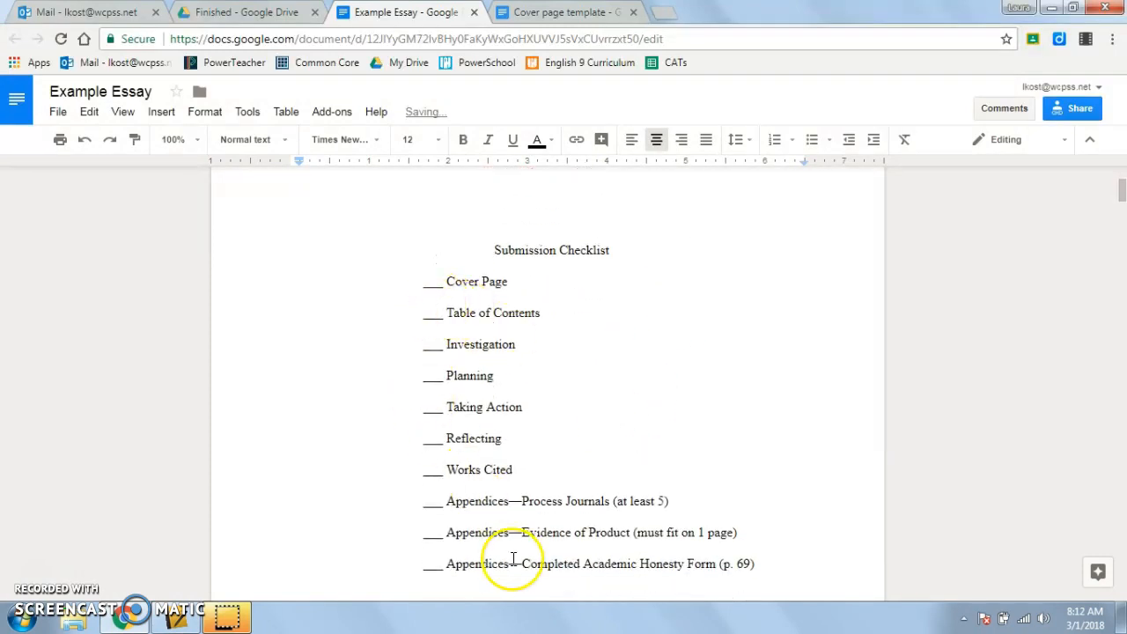
{"action": "left_click", "coordinate": [524, 276]}
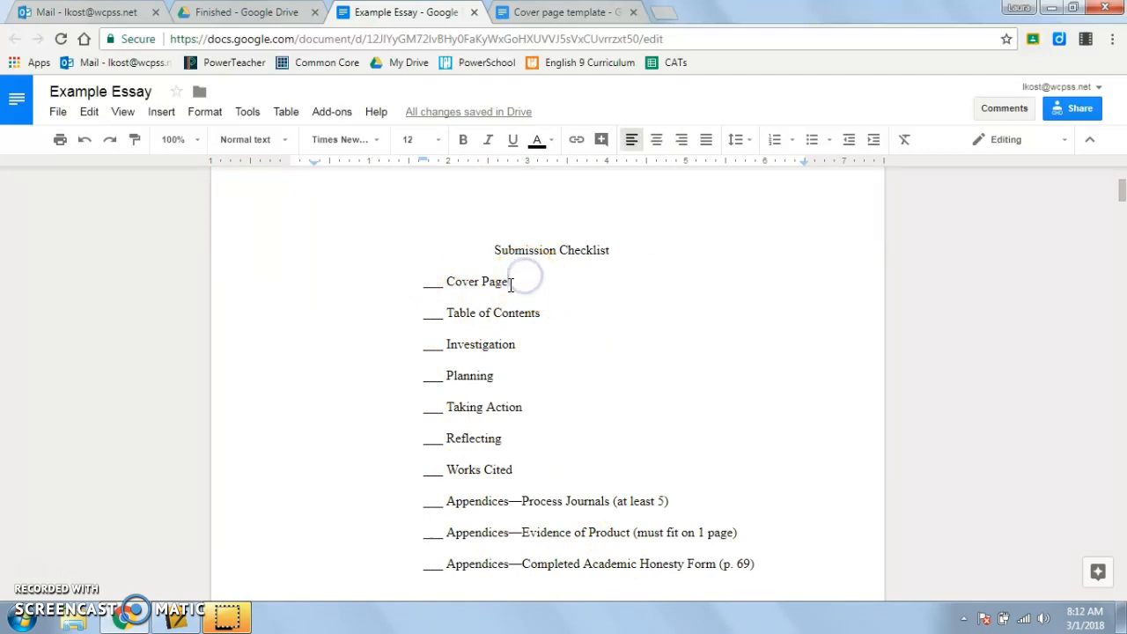
{"action": "left_click", "coordinate": [459, 281]}
{"action": "scroll", "coordinate": [528, 414], "scroll_direction": "down", "scroll_amount": 2}
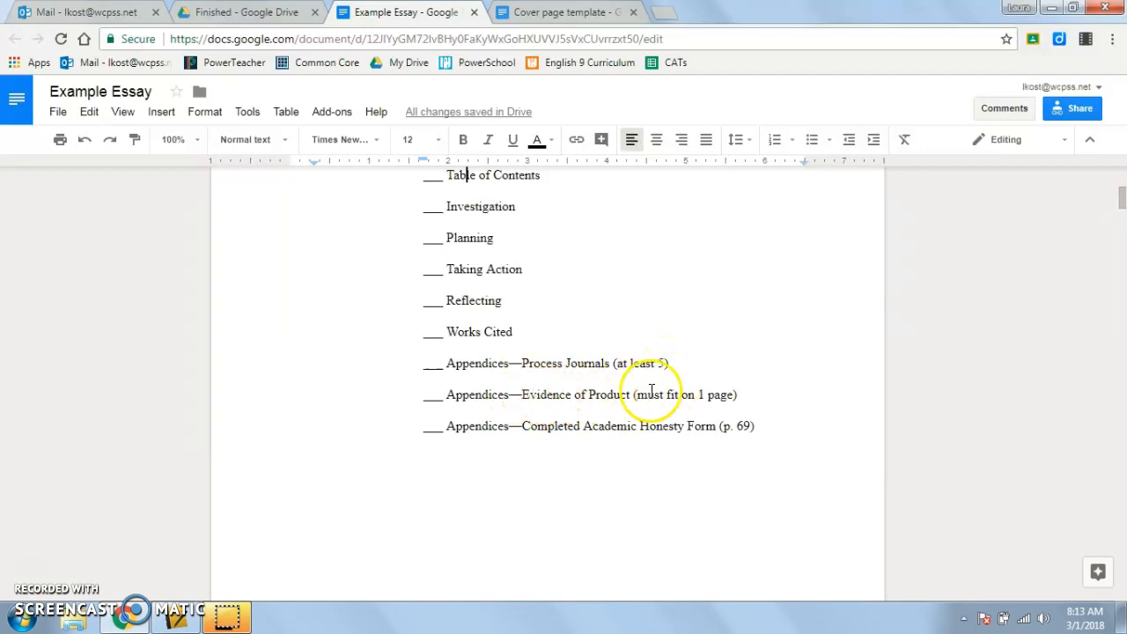
{"action": "double_click", "coordinate": [700, 394]}
{"action": "scroll", "coordinate": [640, 436], "scroll_direction": "down", "scroll_amount": 5}
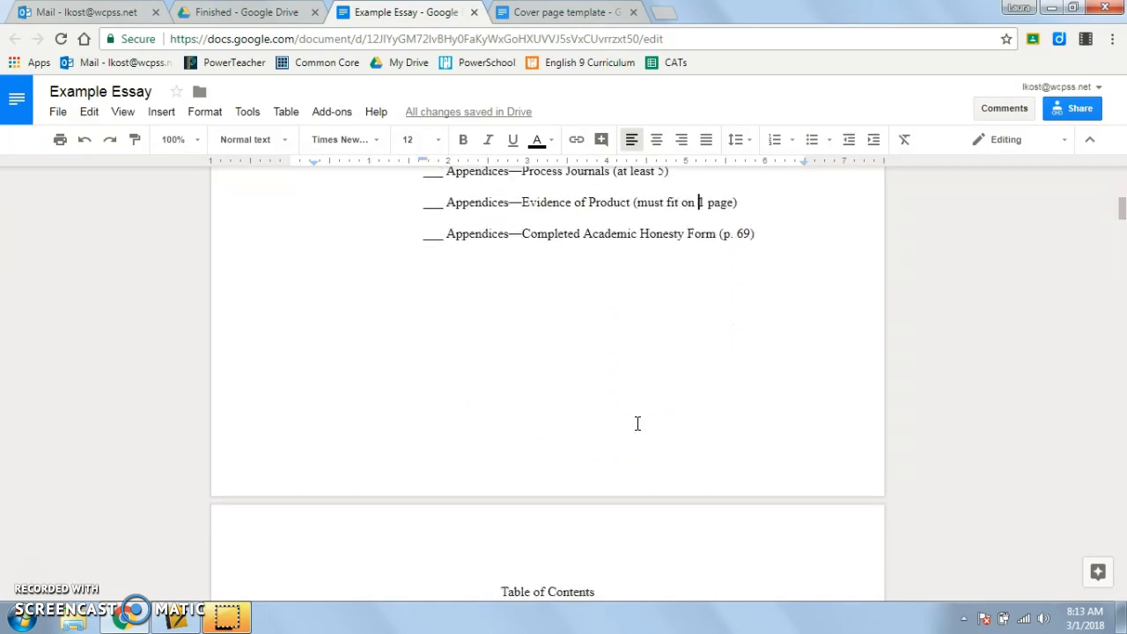
{"action": "scroll", "coordinate": [640, 436], "scroll_direction": "down", "scroll_amount": 2}
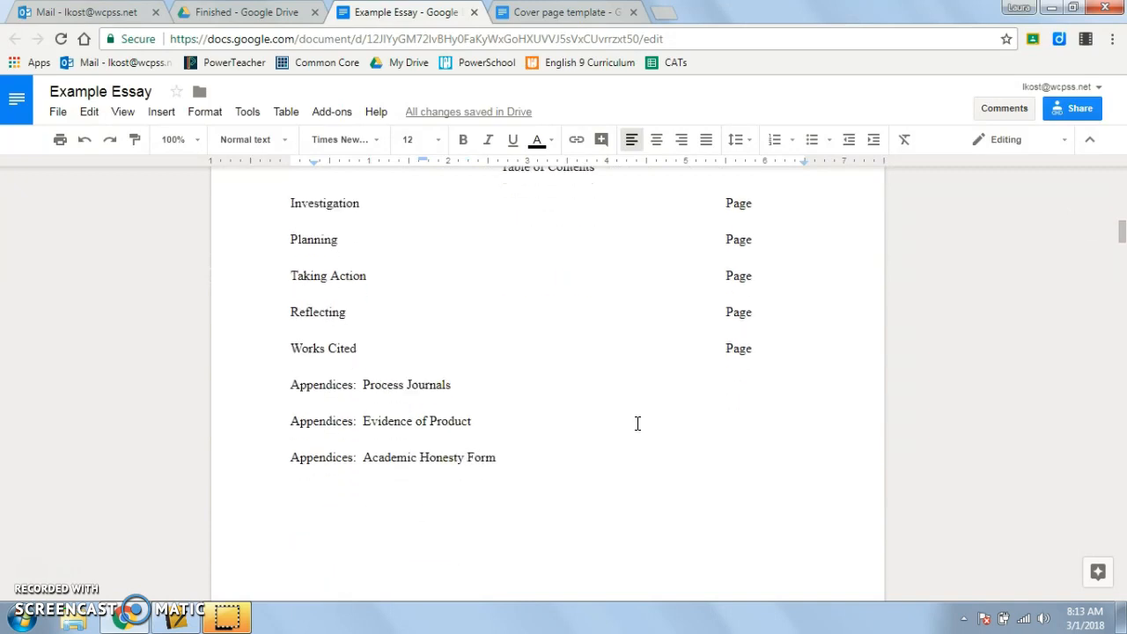
{"action": "scroll", "coordinate": [640, 436], "scroll_direction": "up", "scroll_amount": 2}
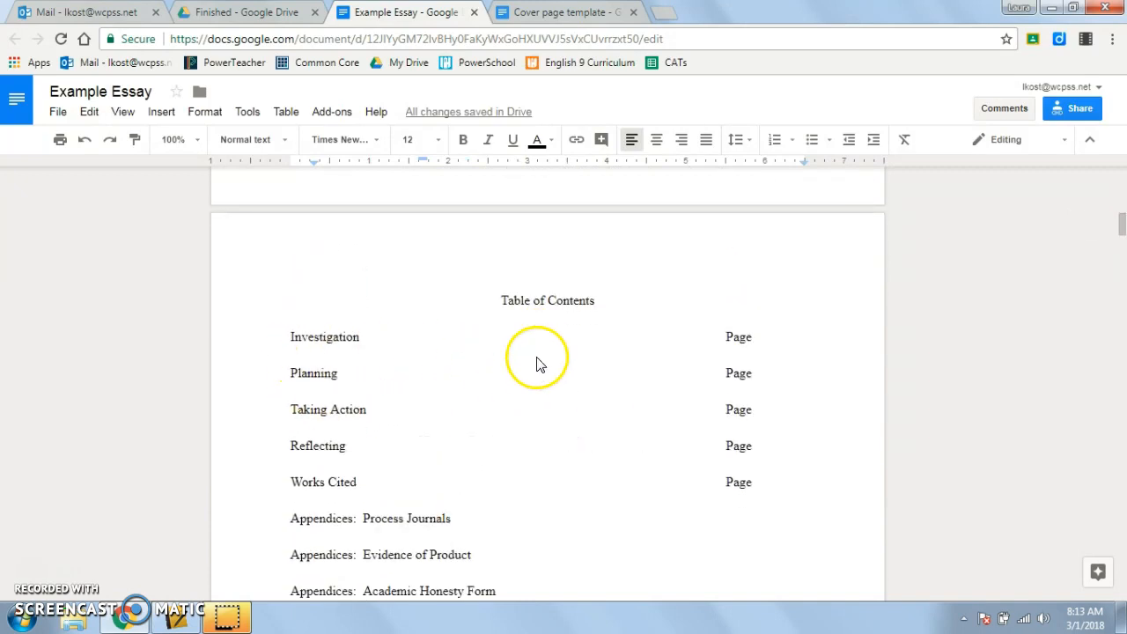
{"action": "scroll", "coordinate": [539, 364], "scroll_direction": "down", "scroll_amount": 1}
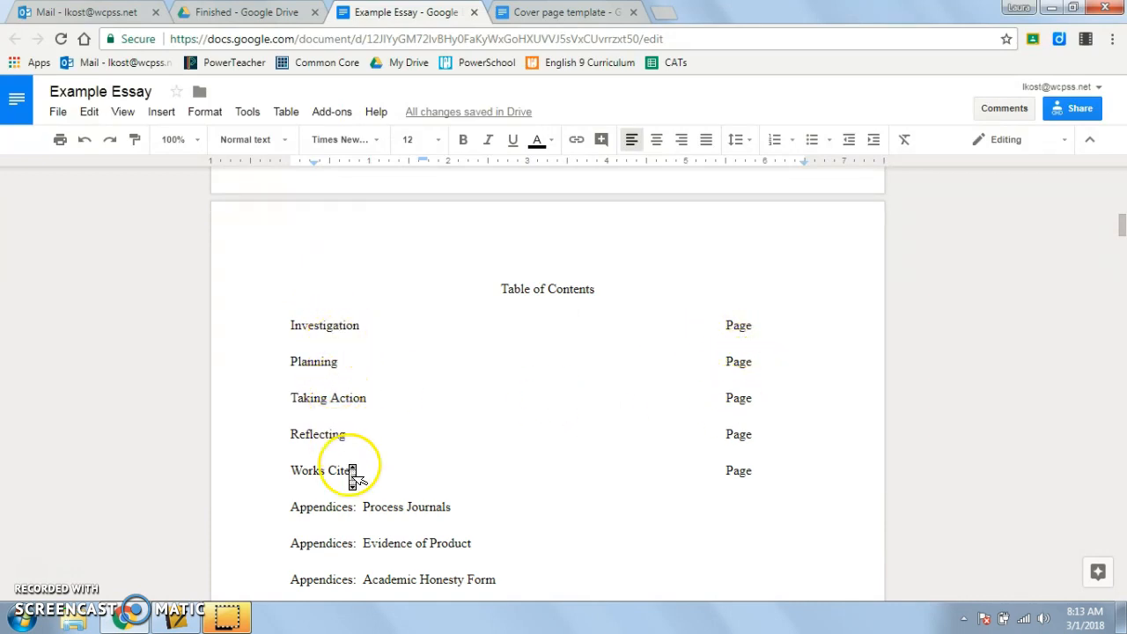
{"action": "scroll", "coordinate": [352, 476], "scroll_direction": "down", "scroll_amount": 1}
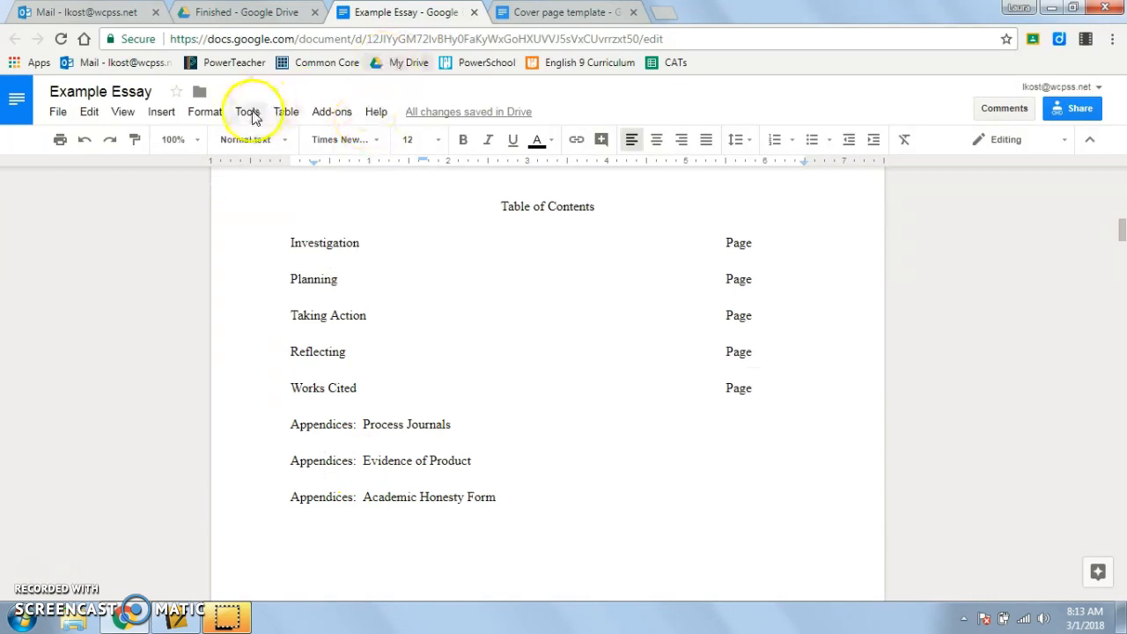
Step: Insert page numbers at the upper right of the document's pages, leaving the cover page unnumbered
{"action": "left_click", "coordinate": [162, 120]}
{"action": "mouse_move", "coordinate": [193, 399]}
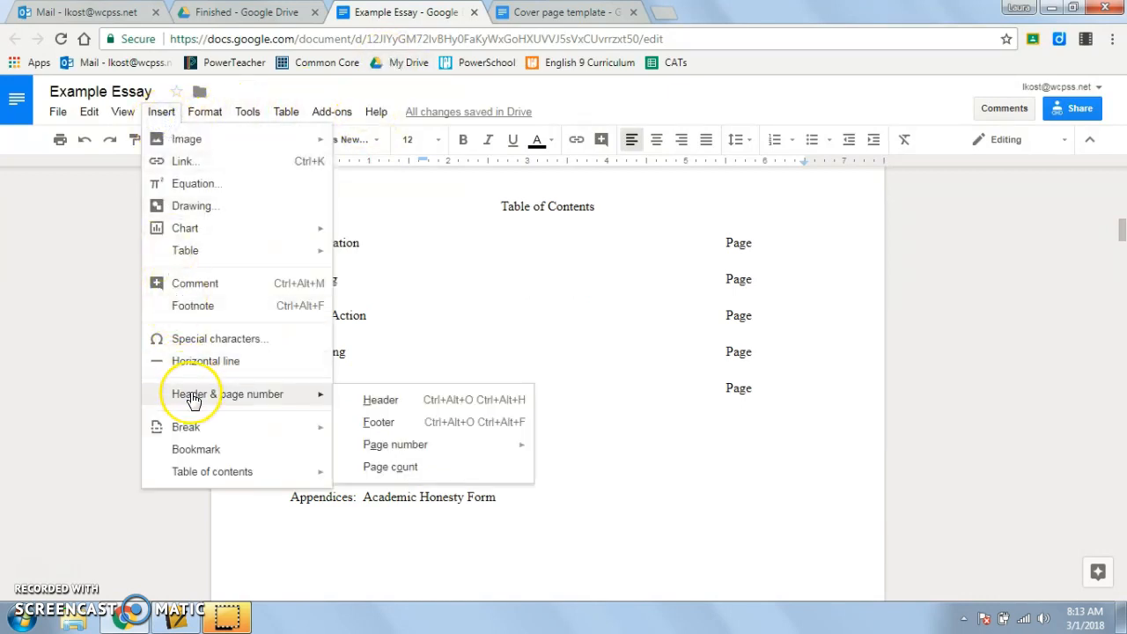
{"action": "mouse_move", "coordinate": [440, 447]}
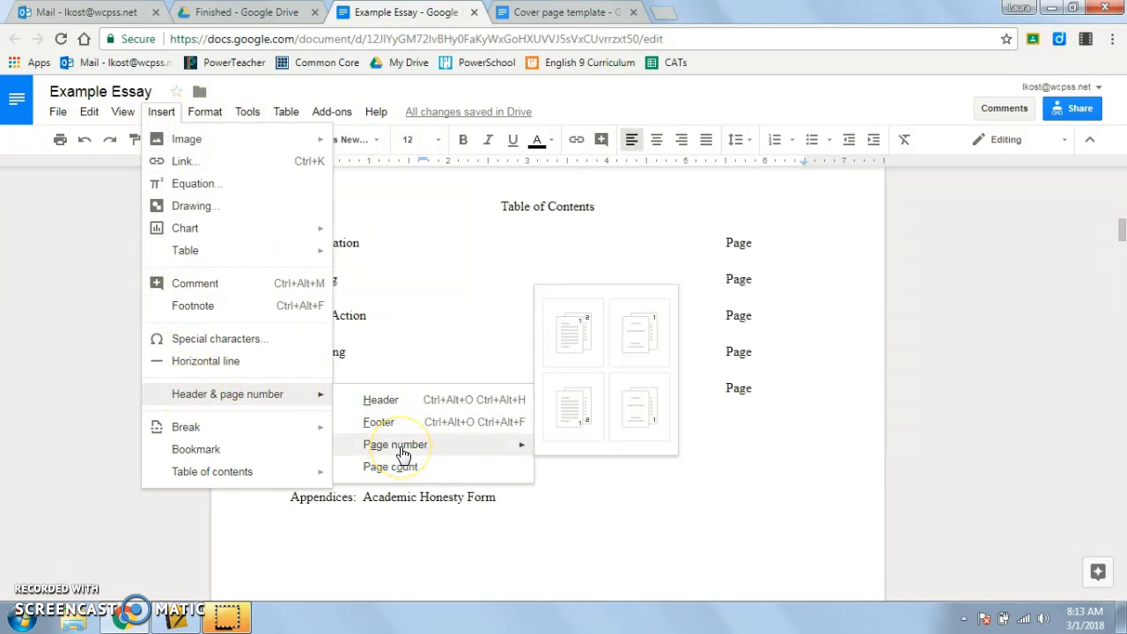
{"action": "left_click", "coordinate": [646, 345]}
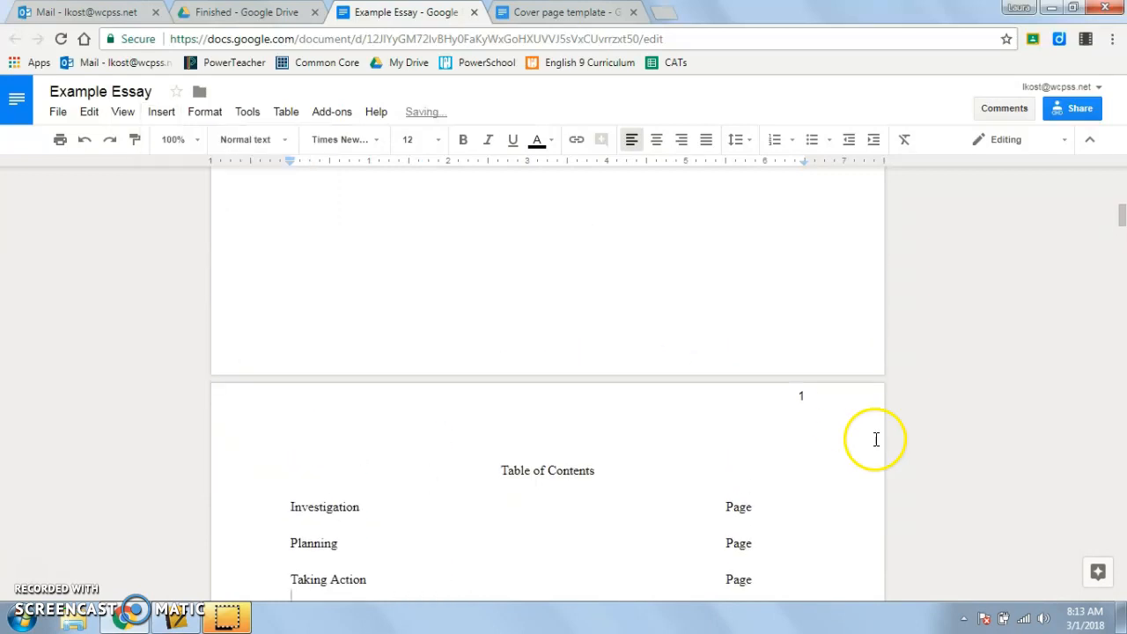
Step: Add the student's last name before the page number in the header and check the header above the essay's first paragraph
{"action": "left_click", "coordinate": [796, 437]}
{"action": "key", "text": "BackSpace"}
{"action": "left_click", "coordinate": [782, 441]}
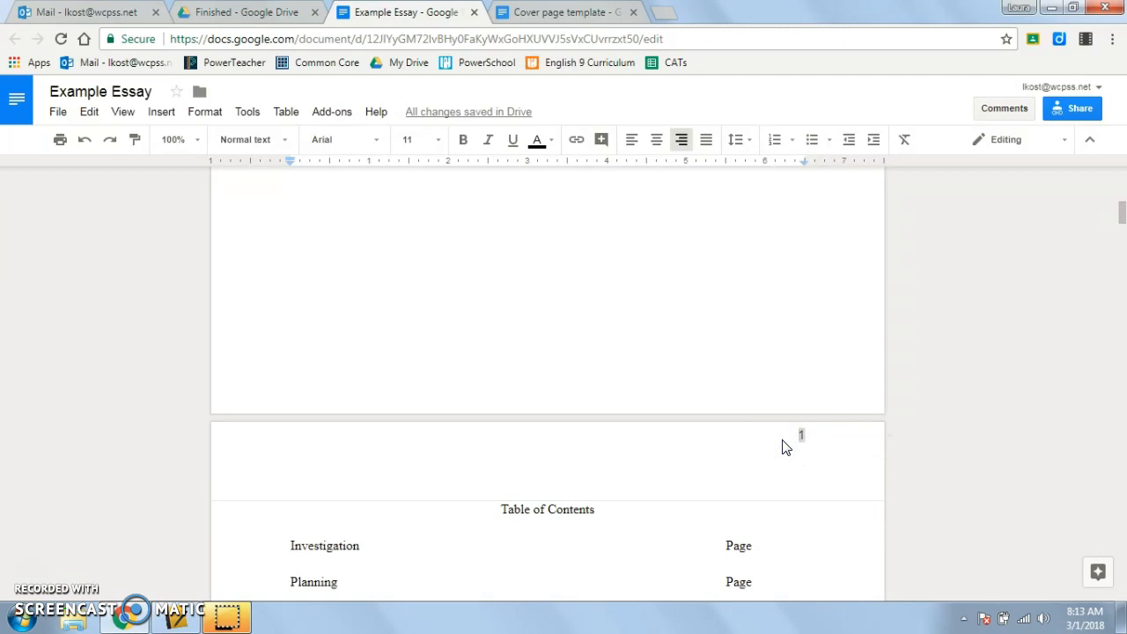
{"action": "type", "text": "Doe"}
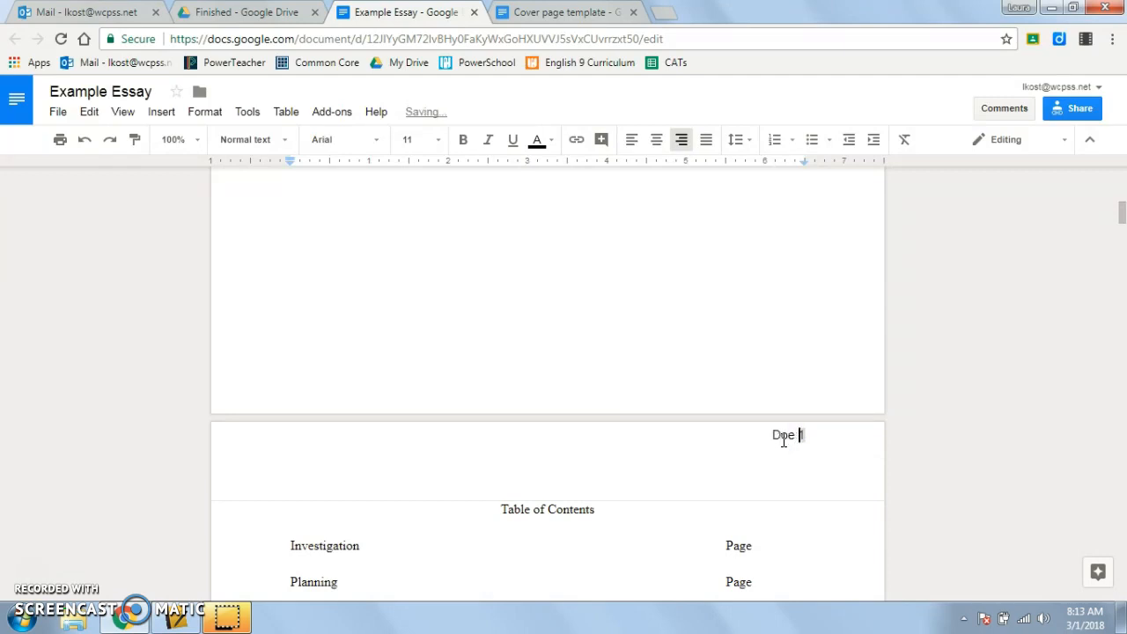
{"action": "scroll", "coordinate": [841, 516], "scroll_direction": "down", "scroll_amount": 5}
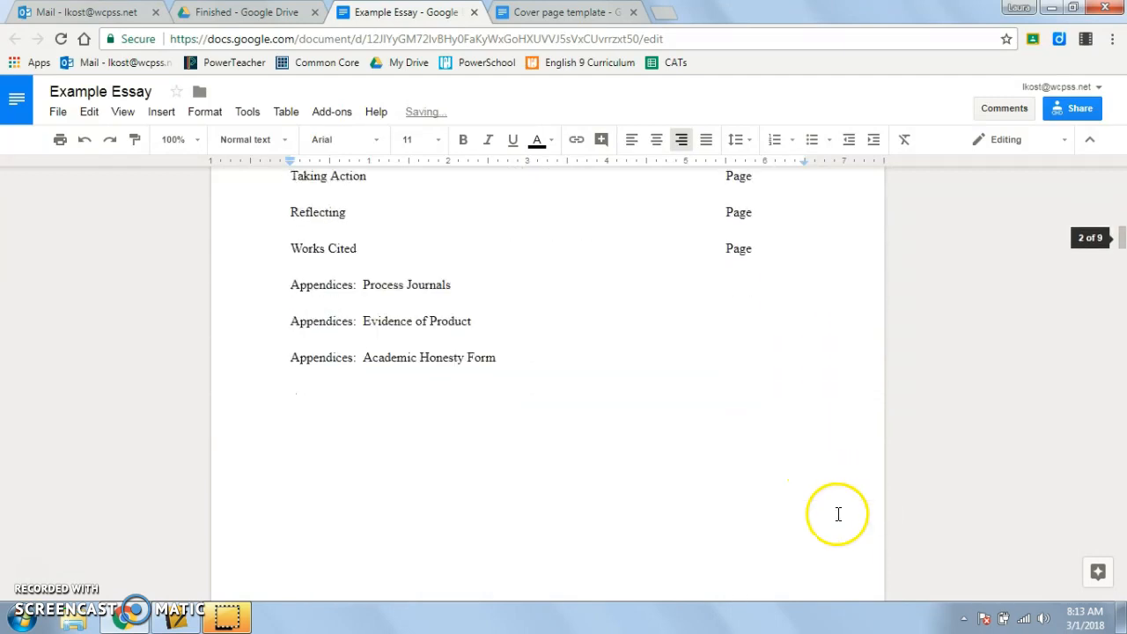
{"action": "scroll", "coordinate": [839, 518], "scroll_direction": "down", "scroll_amount": 5}
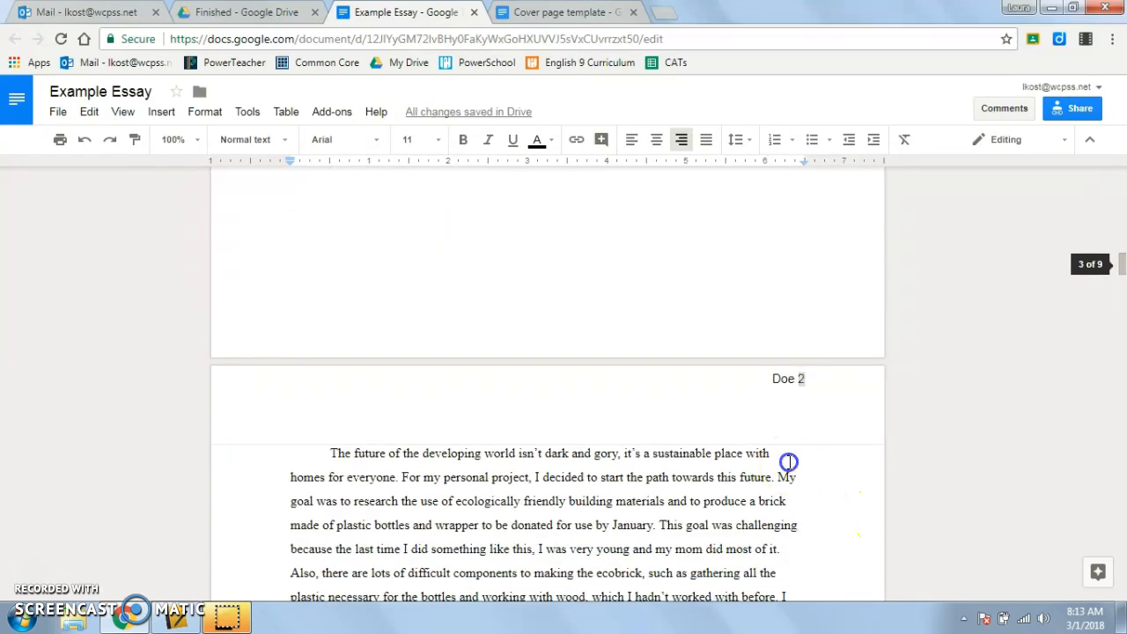
{"action": "left_click", "coordinate": [788, 462]}
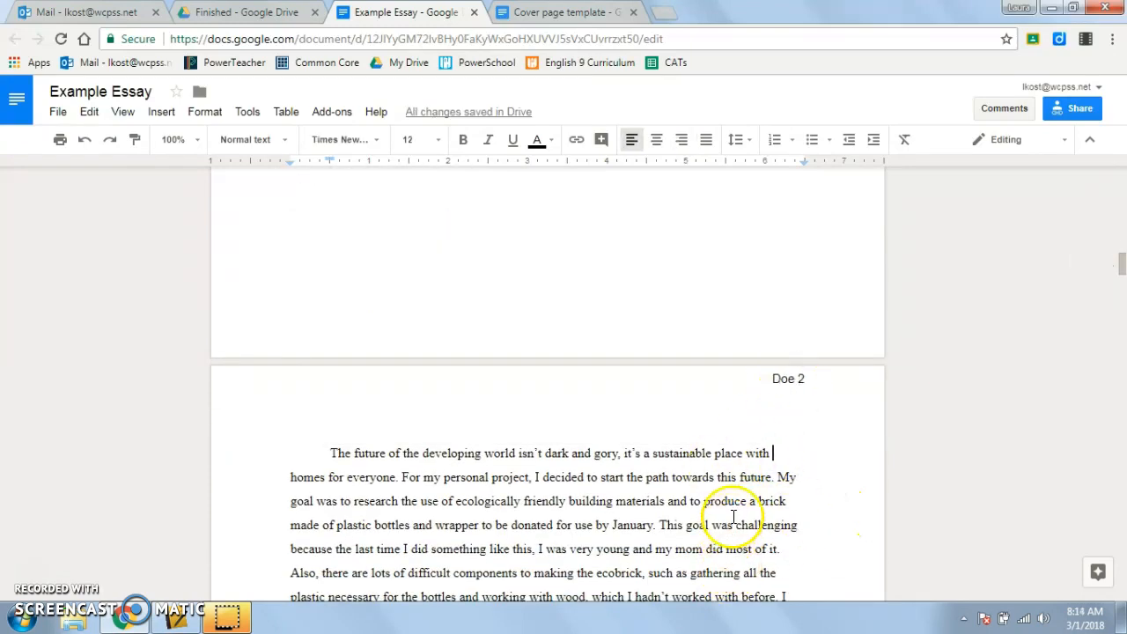
Step: Change the header's name and page number to Times New Roman and check the header on the essay's first page
{"action": "scroll", "coordinate": [732, 516], "scroll_direction": "up", "scroll_amount": 5}
{"action": "scroll", "coordinate": [737, 520], "scroll_direction": "up", "scroll_amount": 3}
{"action": "left_click_drag", "start_coordinate": [764, 380], "coordinate": [805, 379]}
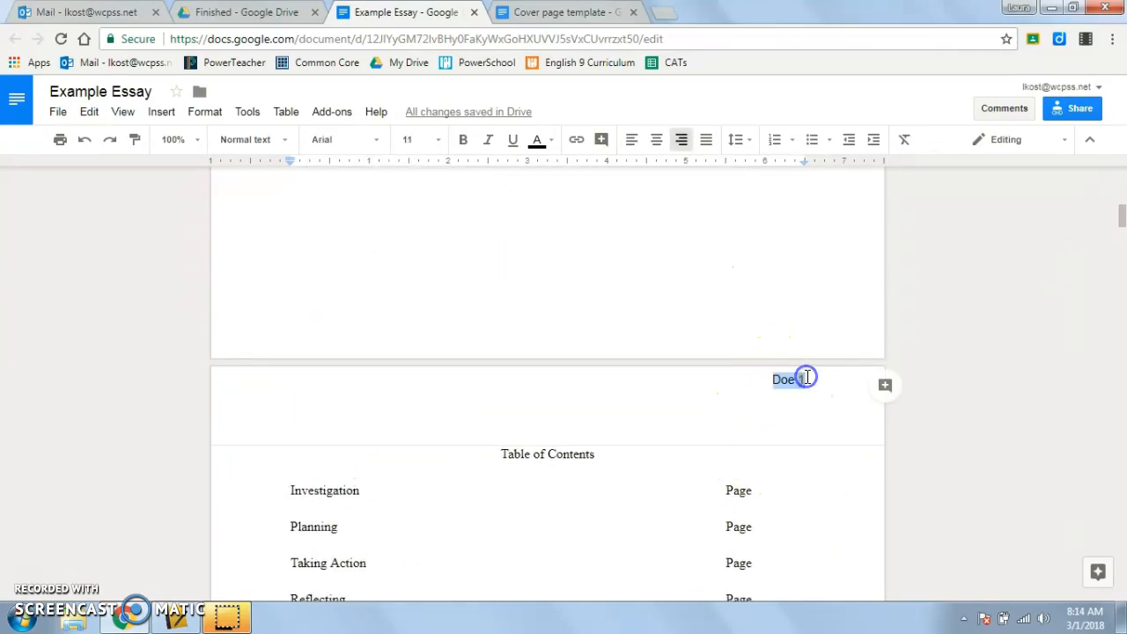
{"action": "left_click", "coordinate": [376, 139]}
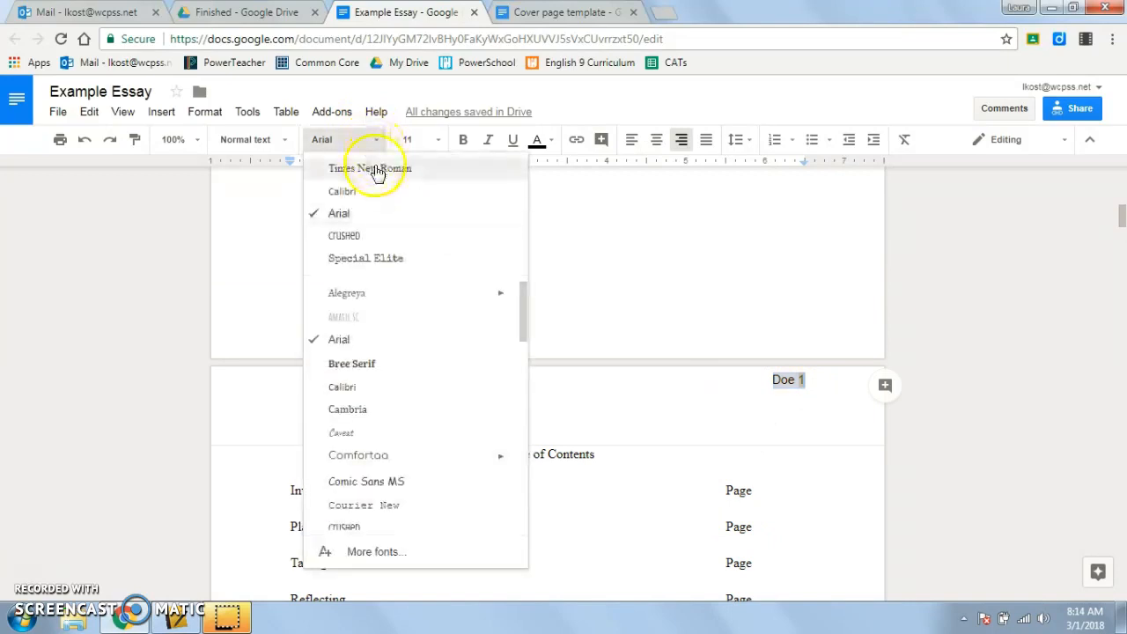
{"action": "left_click", "coordinate": [372, 169]}
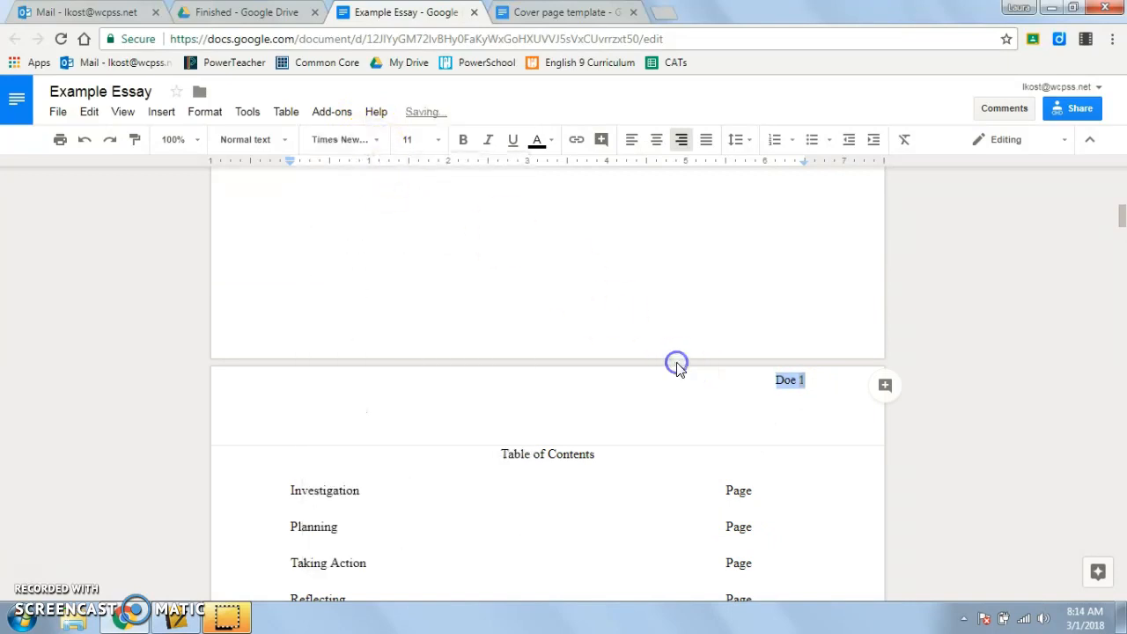
{"action": "left_click", "coordinate": [728, 491]}
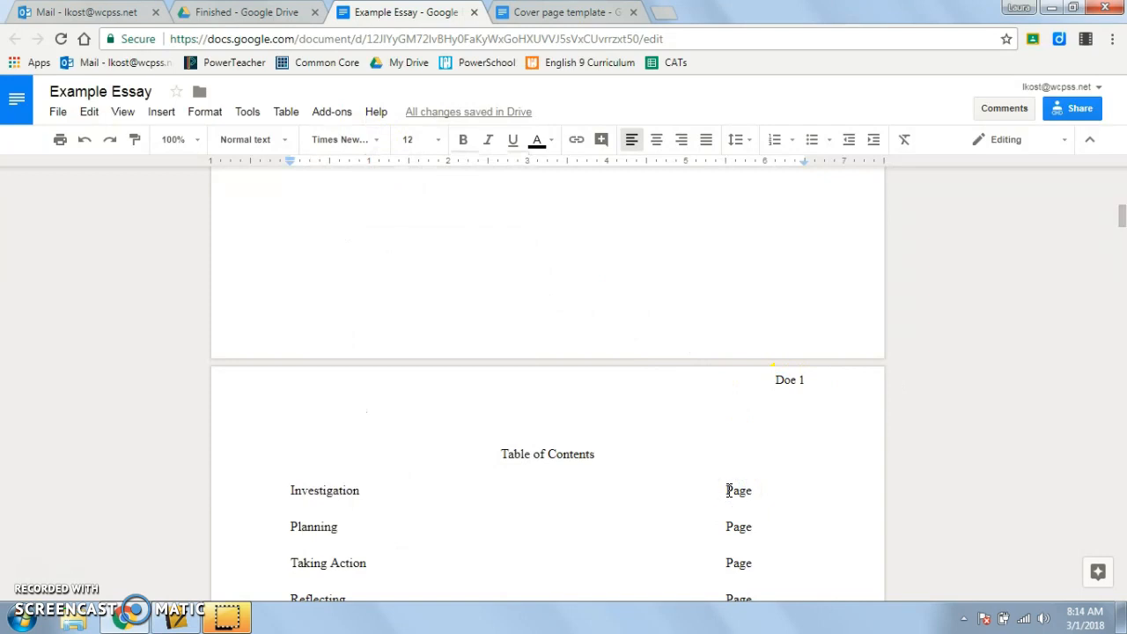
{"action": "scroll", "coordinate": [729, 494], "scroll_direction": "down", "scroll_amount": 10}
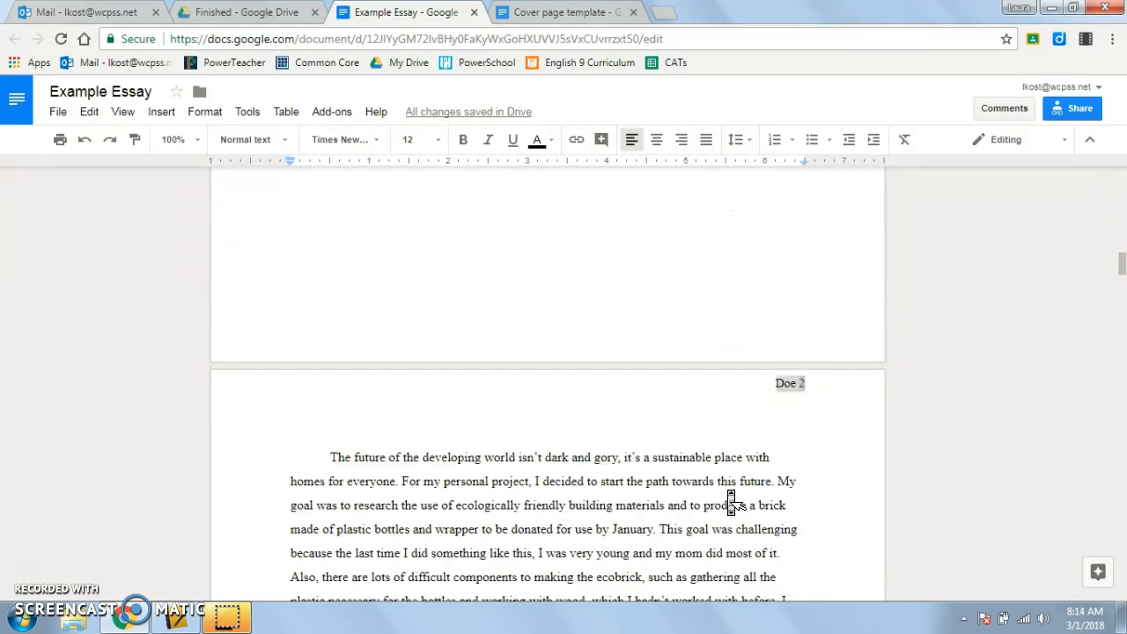
{"action": "scroll", "coordinate": [731, 505], "scroll_direction": "down", "scroll_amount": 2}
{"action": "scroll", "coordinate": [729, 497], "scroll_direction": "up", "scroll_amount": 5}
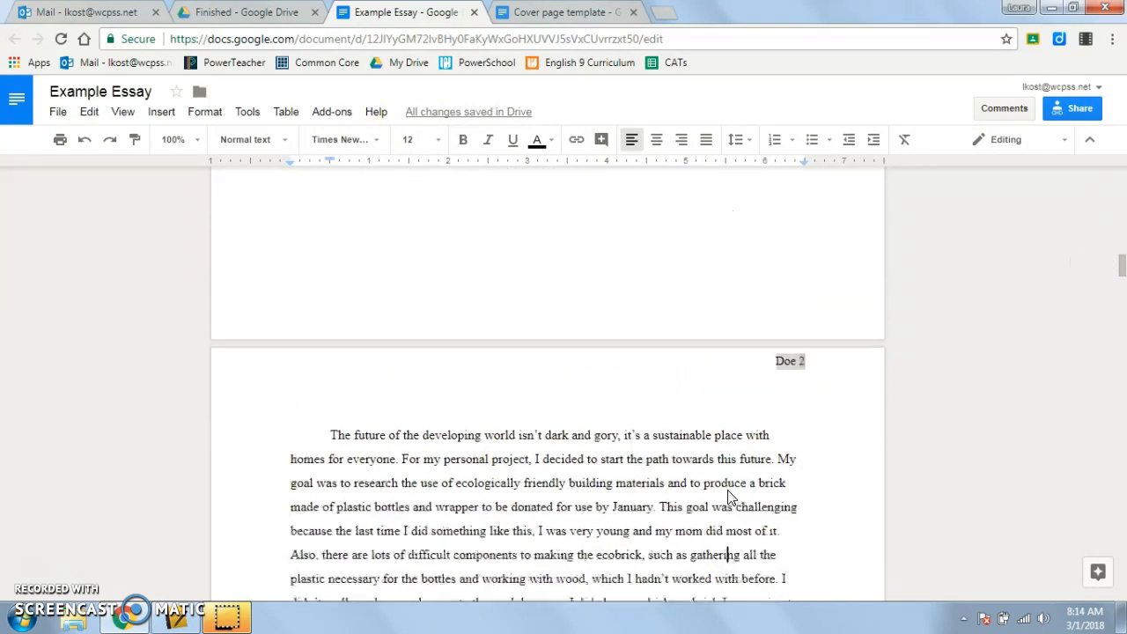
{"action": "scroll", "coordinate": [731, 502], "scroll_direction": "down", "scroll_amount": 6}
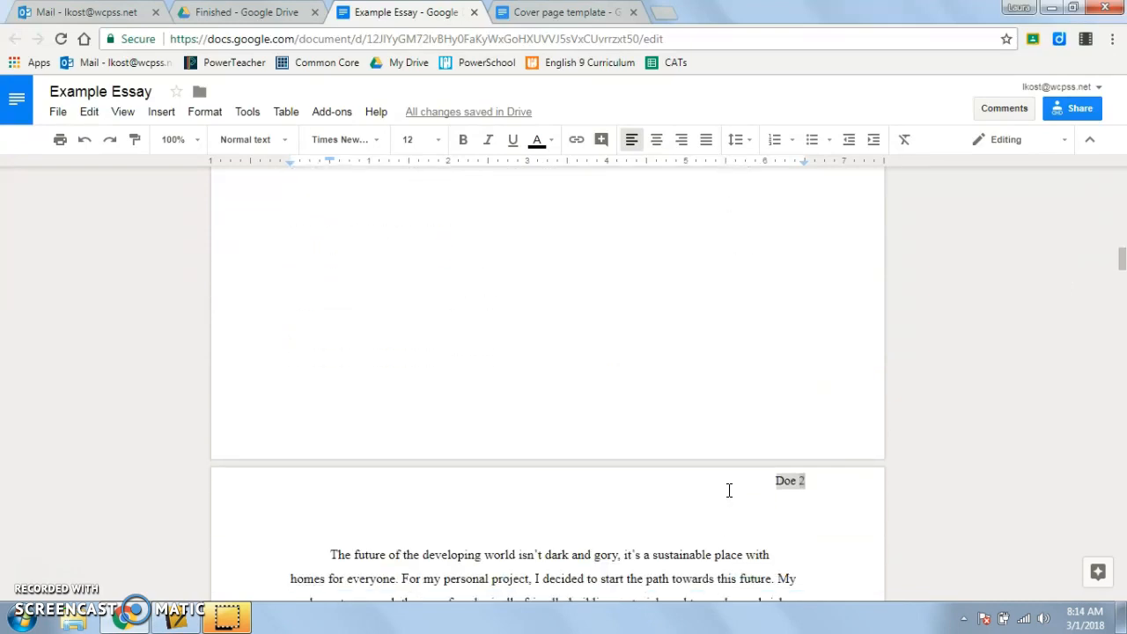
{"action": "scroll", "coordinate": [731, 502], "scroll_direction": "down", "scroll_amount": 2}
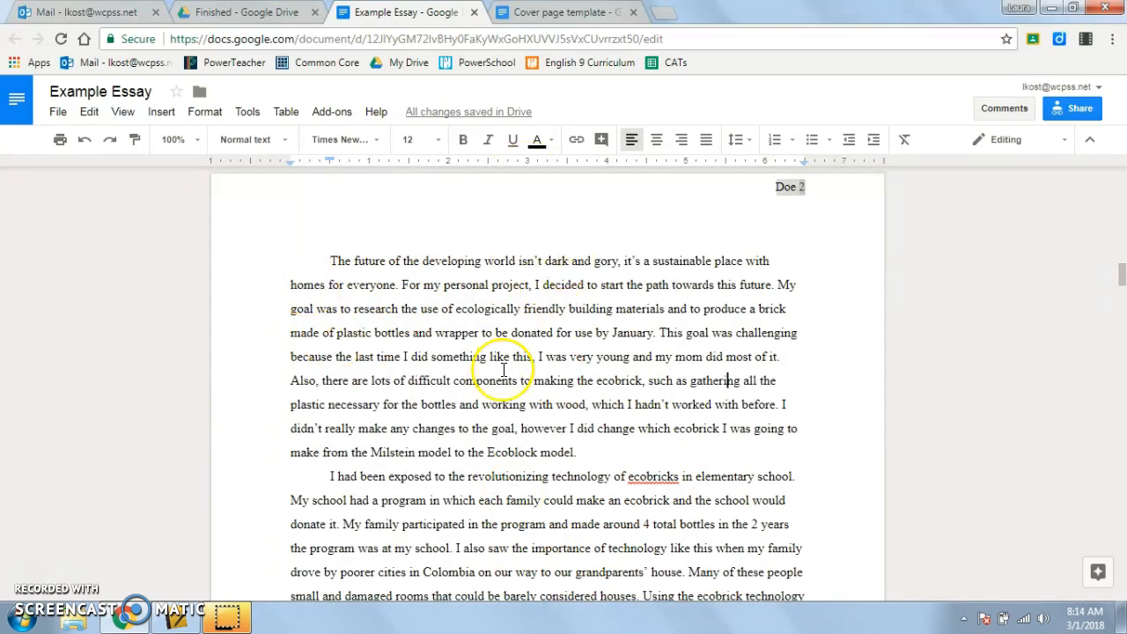
Step: Set the line spacing of the entire document to Double
{"action": "key", "text": "ctrl+a"}
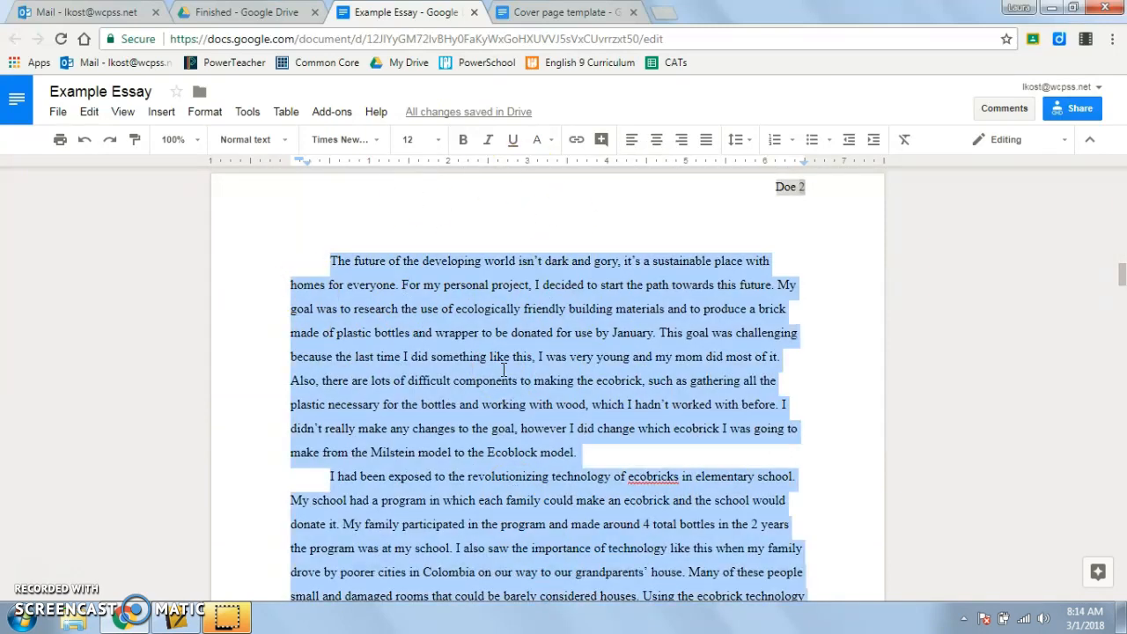
{"action": "scroll", "coordinate": [498, 303], "scroll_direction": "up", "scroll_amount": 3}
{"action": "left_click", "coordinate": [498, 303]}
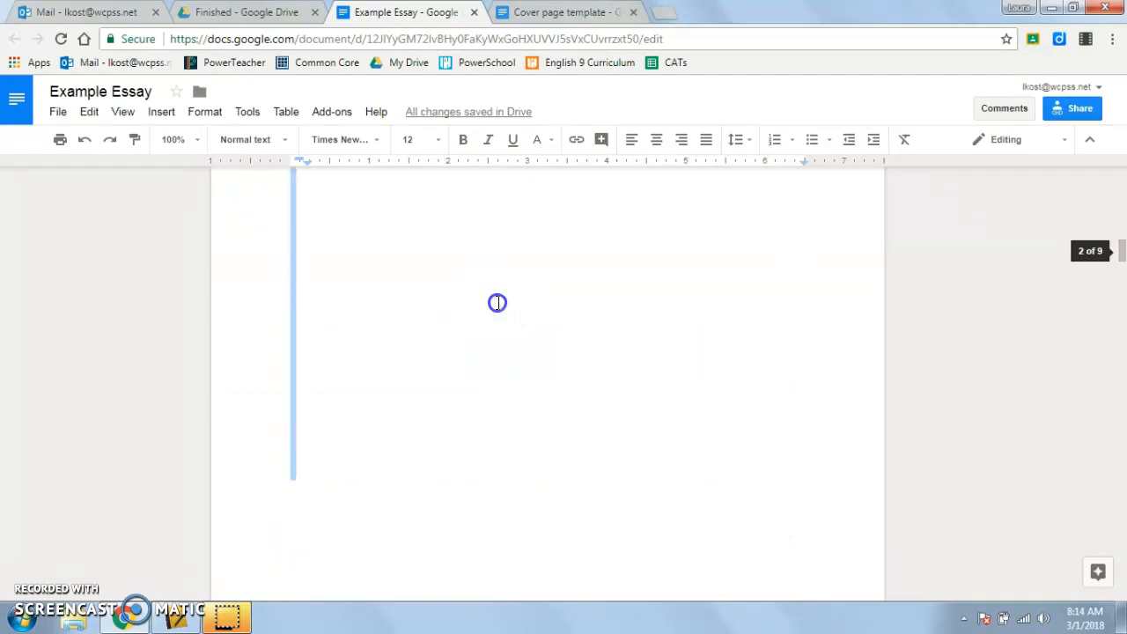
{"action": "scroll", "coordinate": [498, 303], "scroll_direction": "up", "scroll_amount": 1}
{"action": "scroll", "coordinate": [498, 303], "scroll_direction": "down", "scroll_amount": 11}
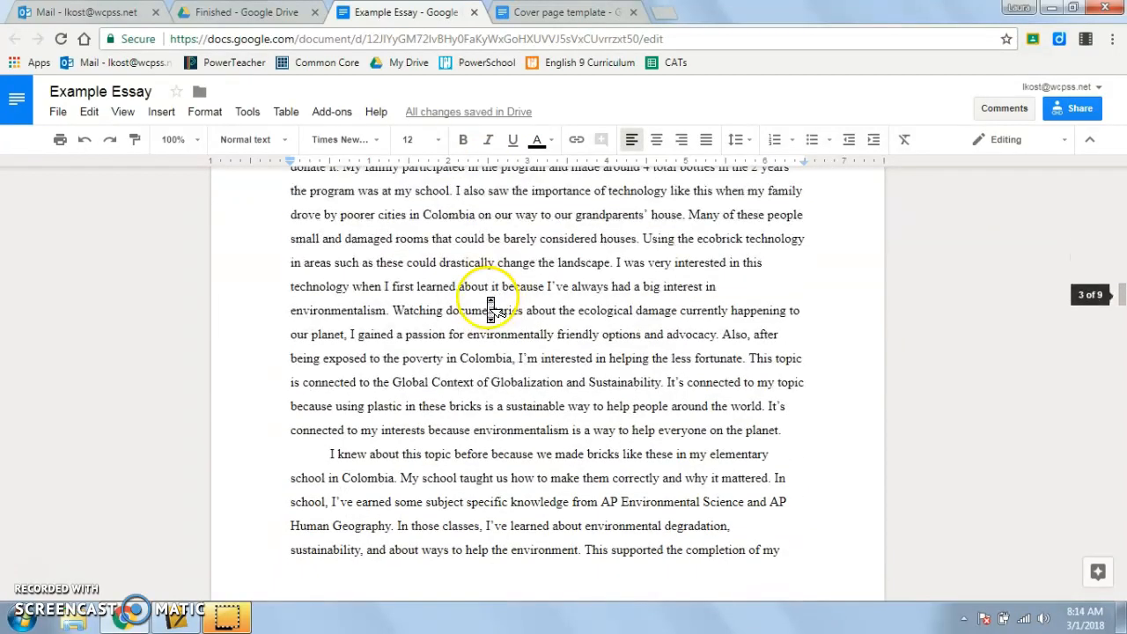
{"action": "scroll", "coordinate": [488, 297], "scroll_direction": "up", "scroll_amount": 4}
{"action": "key", "text": "ctrl+a"}
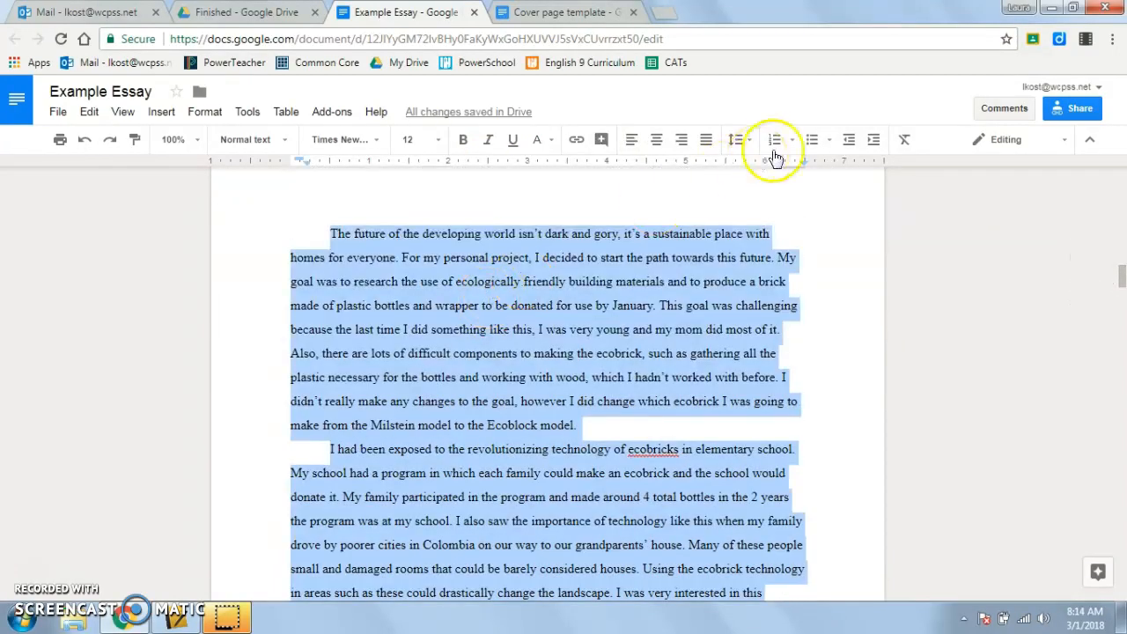
{"action": "left_click", "coordinate": [736, 139]}
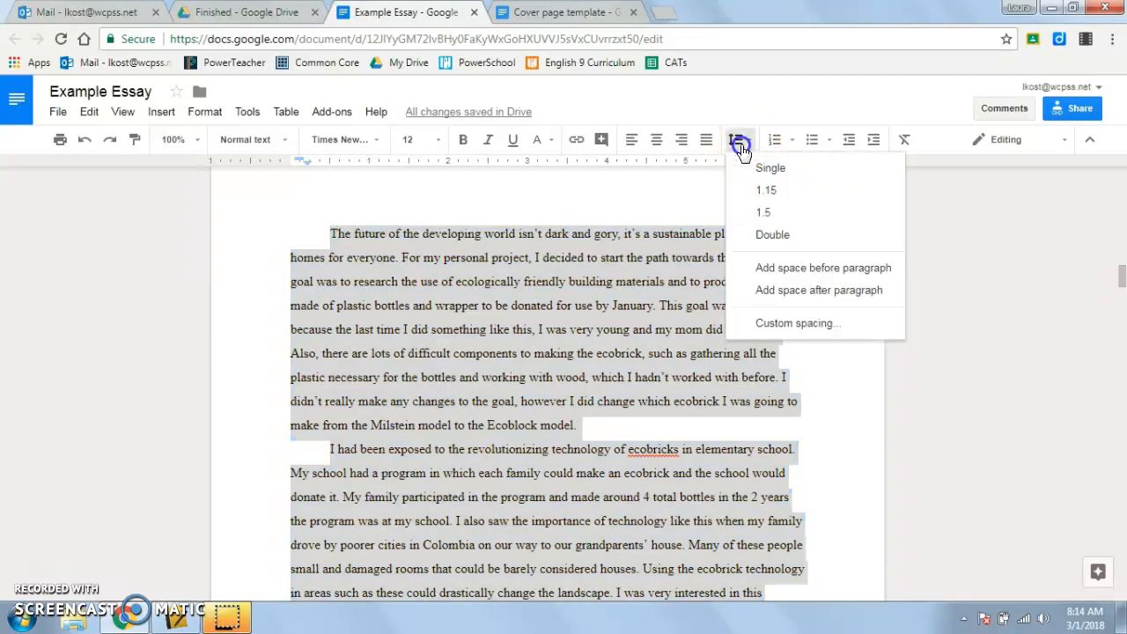
{"action": "left_click", "coordinate": [771, 235]}
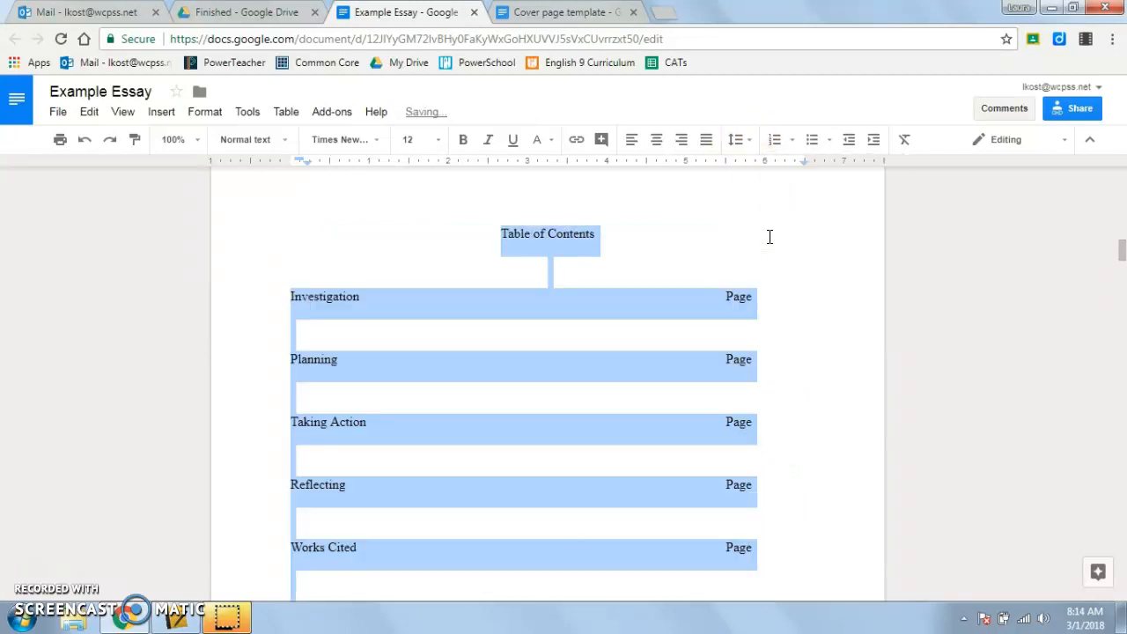
{"action": "left_click", "coordinate": [654, 320]}
Step: Look through the essay pages to examine the spacing and where the opening paragraph starts
{"action": "scroll", "coordinate": [655, 326], "scroll_direction": "down", "scroll_amount": 15}
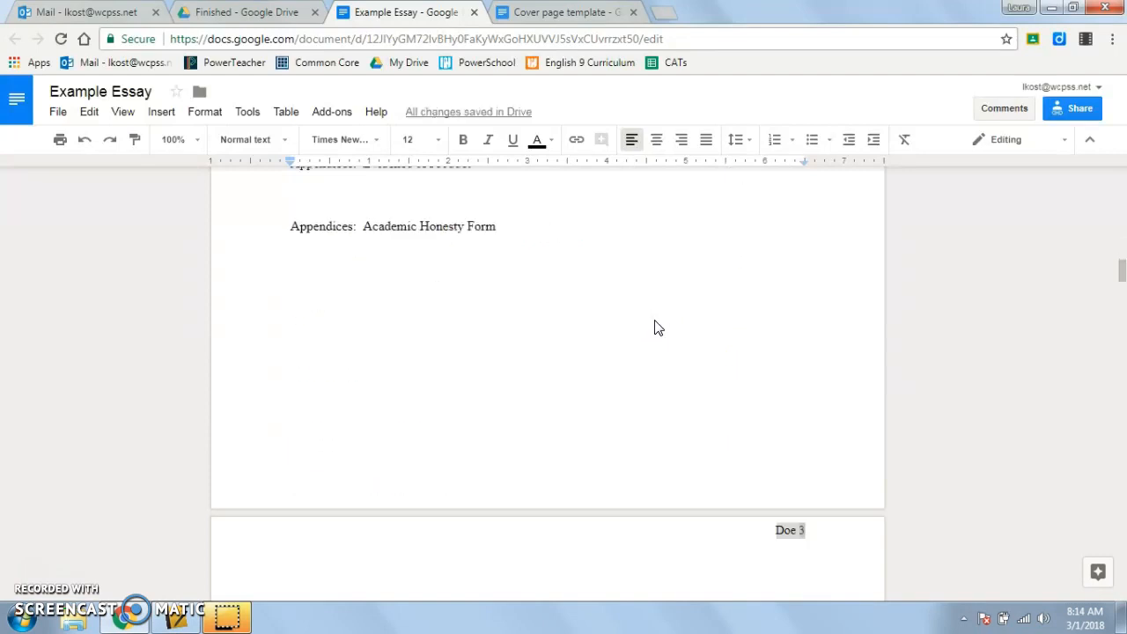
{"action": "scroll", "coordinate": [658, 332], "scroll_direction": "down", "scroll_amount": 20}
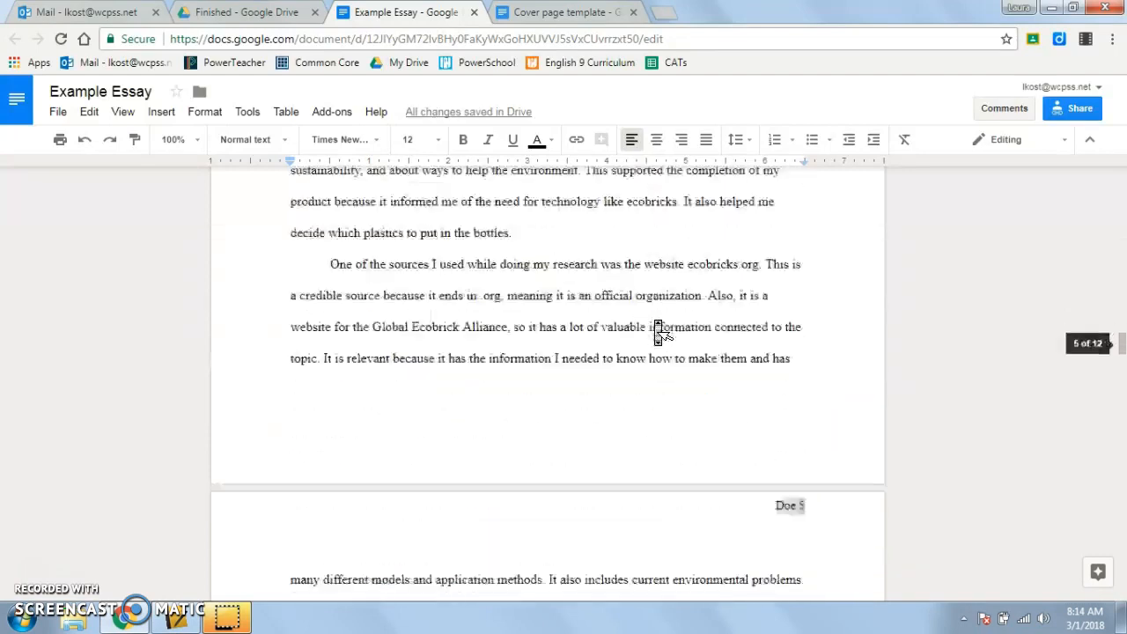
{"action": "scroll", "coordinate": [658, 332], "scroll_direction": "down", "scroll_amount": 20}
{"action": "scroll", "coordinate": [658, 333], "scroll_direction": "up", "scroll_amount": 20}
{"action": "scroll", "coordinate": [658, 333], "scroll_direction": "up", "scroll_amount": 15}
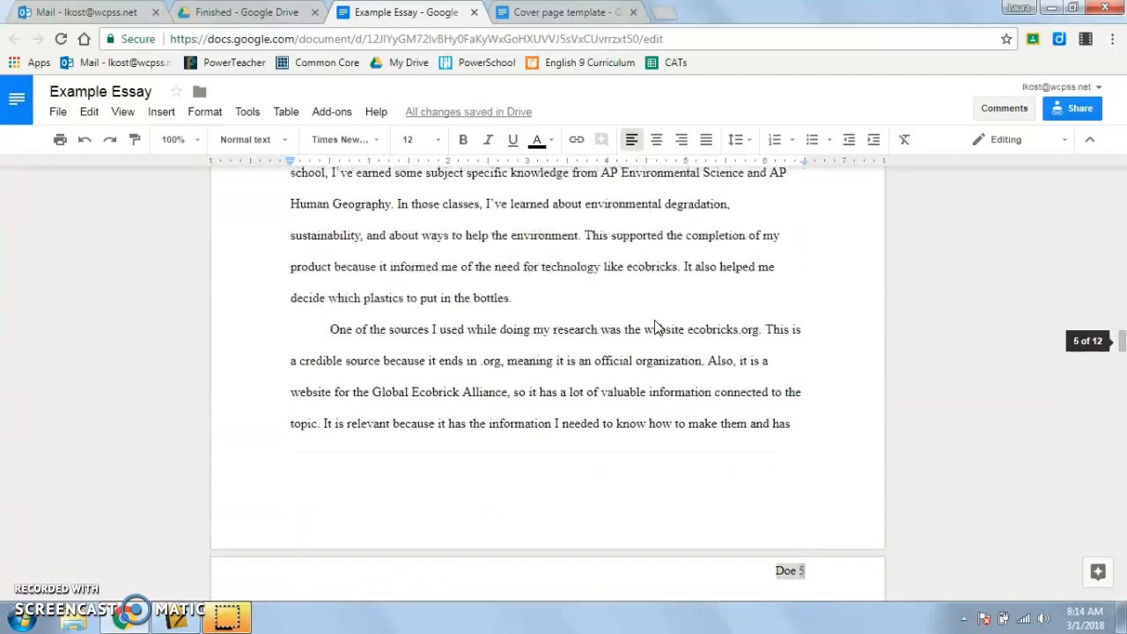
{"action": "scroll", "coordinate": [658, 318], "scroll_direction": "up", "scroll_amount": 15}
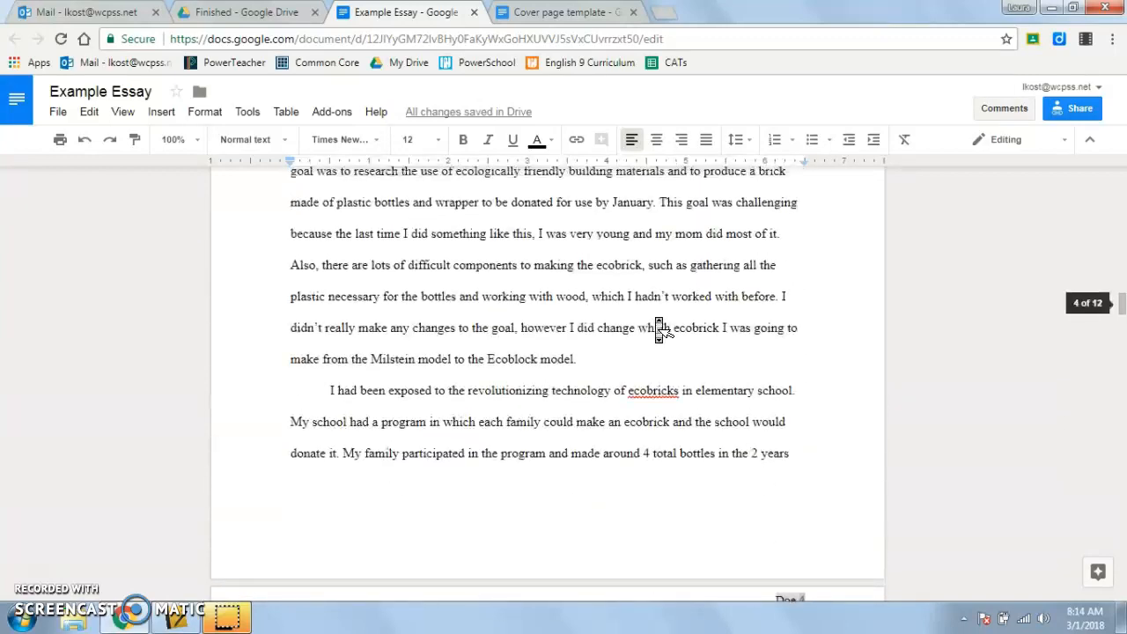
Step: Remove the blank lines above the essay's opening paragraph so it starts at the top of its page with a first-line indent
{"action": "left_click", "coordinate": [467, 243]}
{"action": "left_click", "coordinate": [402, 298]}
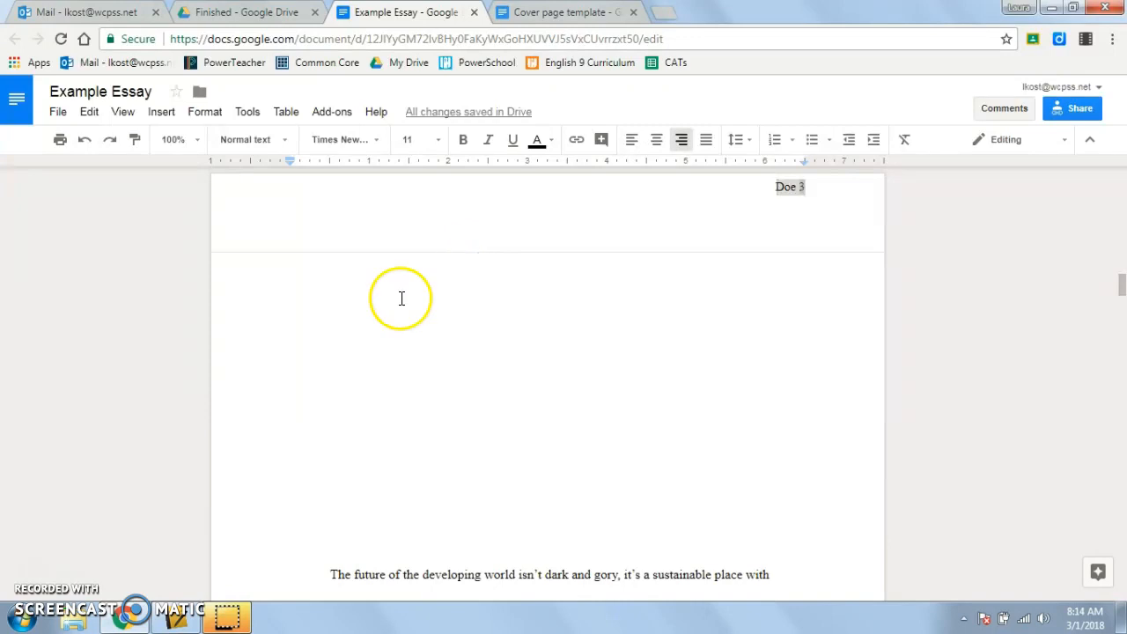
{"action": "key", "text": "Delete"}
{"action": "key", "text": "Delete"}
{"action": "key", "text": "Delete"}
{"action": "key", "text": "Delete"}
{"action": "key", "text": "Delete"}
{"action": "key", "text": "Delete"}
{"action": "key", "text": "Delete"}
{"action": "key", "text": "Delete"}
{"action": "key", "text": "Delete"}
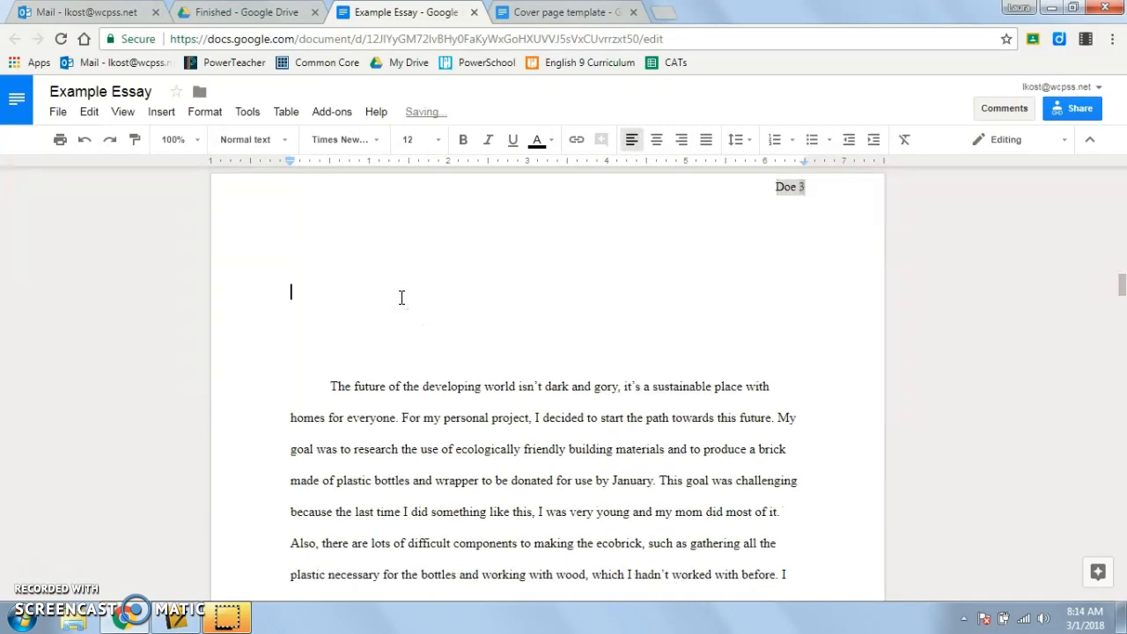
{"action": "key", "text": "BackSpace"}
{"action": "key", "text": "BackSpace"}
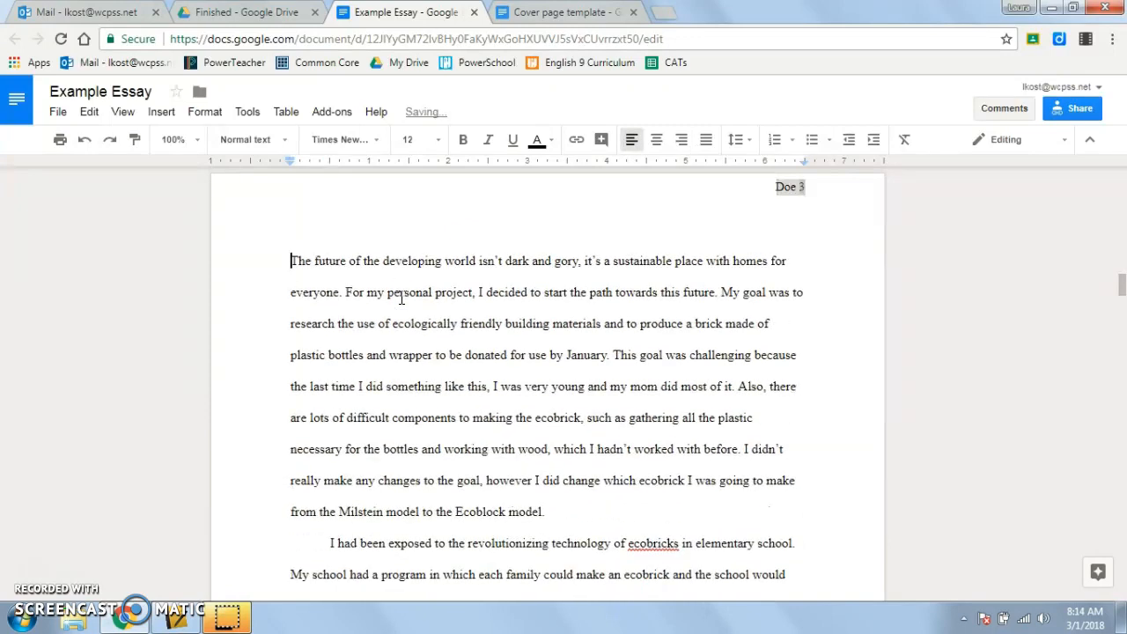
{"action": "key", "text": "BackSpace"}
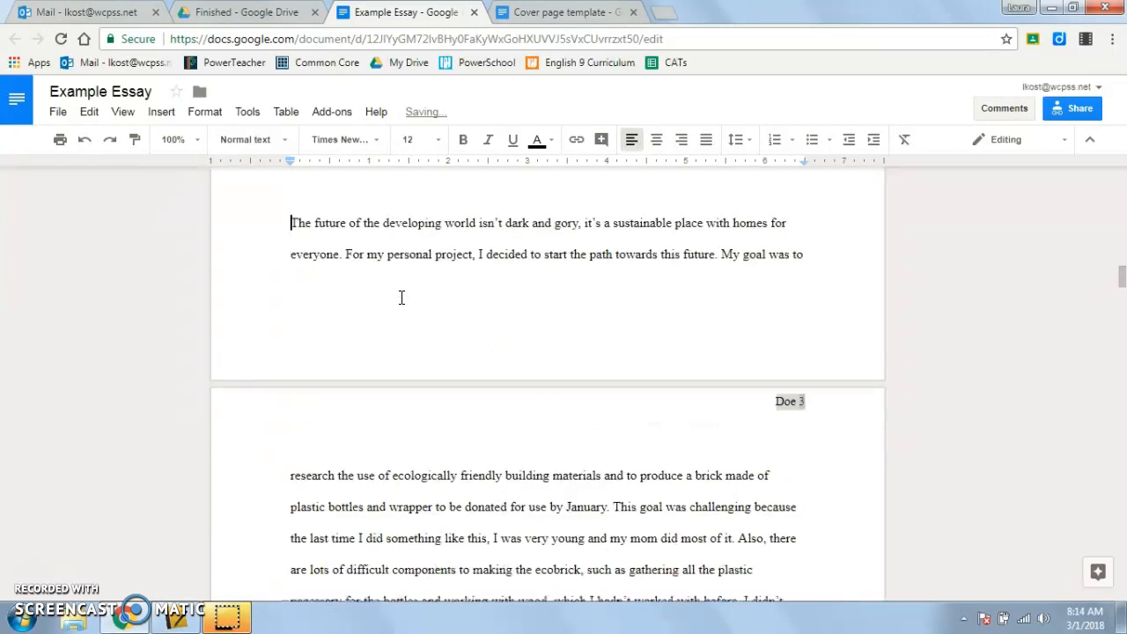
{"action": "key", "text": "Return"}
{"action": "key", "text": "Tab"}
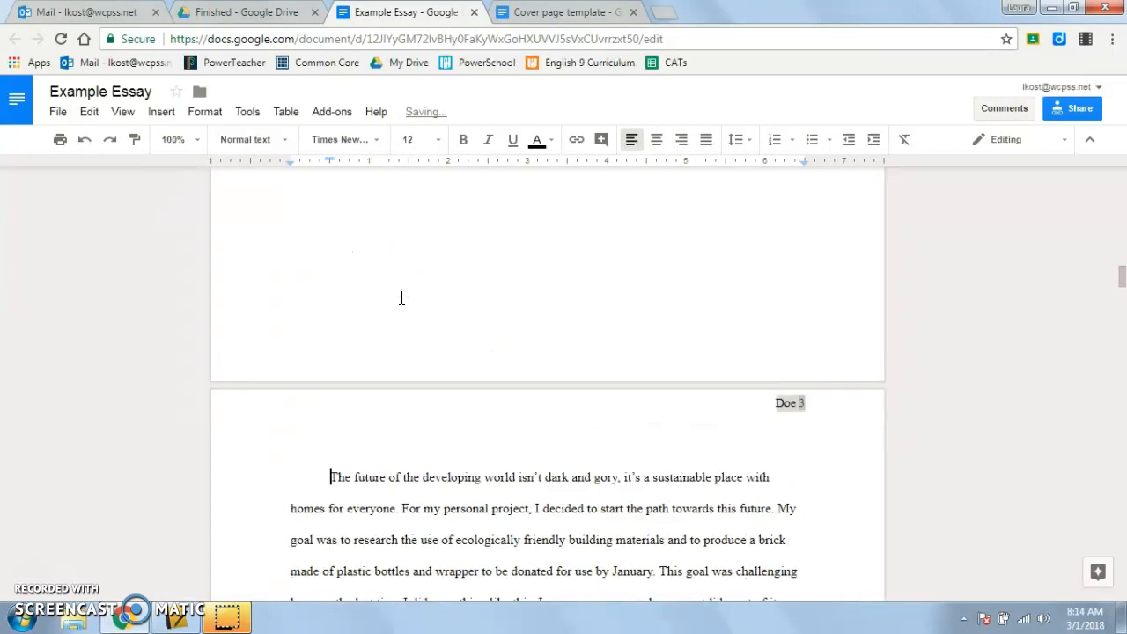
Step: Remove the blank space that separates the submission checklist from the Table of Contents heading
{"action": "scroll", "coordinate": [401, 299], "scroll_direction": "up", "scroll_amount": 5}
{"action": "left_click", "coordinate": [402, 296]}
{"action": "scroll", "coordinate": [390, 211], "scroll_direction": "up", "scroll_amount": 7}
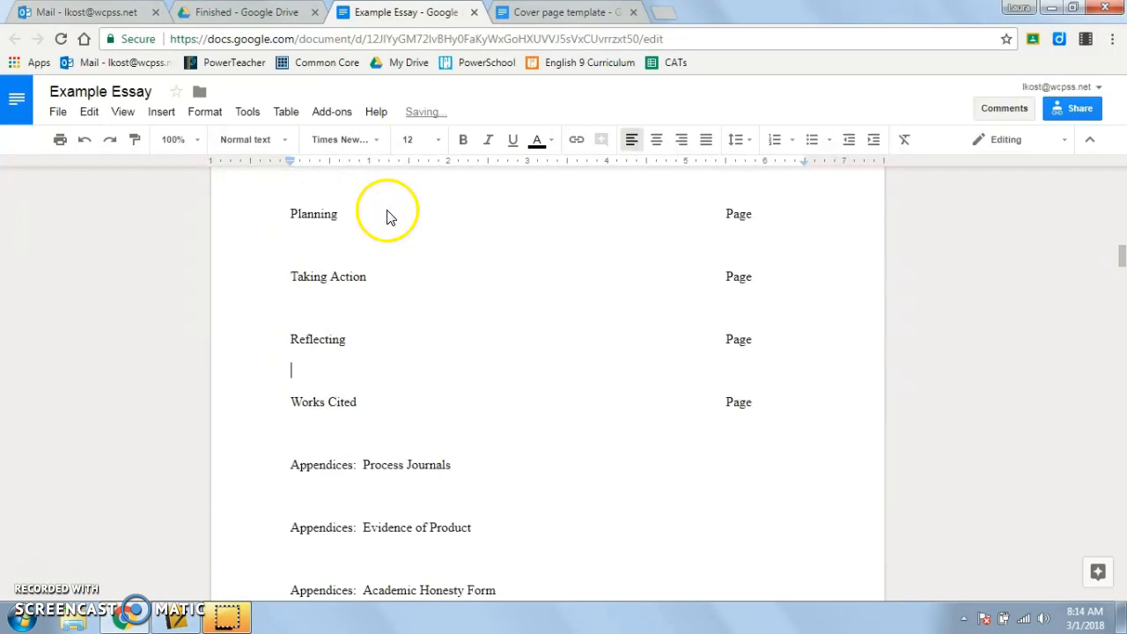
{"action": "scroll", "coordinate": [387, 209], "scroll_direction": "up", "scroll_amount": 8}
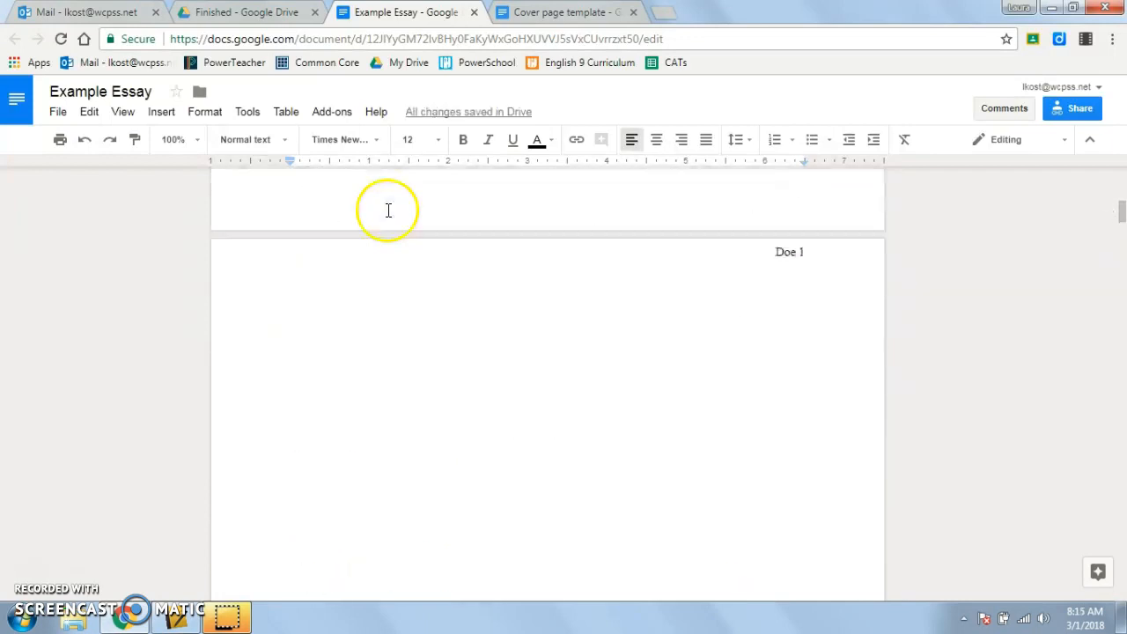
{"action": "scroll", "coordinate": [388, 210], "scroll_direction": "down", "scroll_amount": 1}
{"action": "left_click", "coordinate": [470, 449]}
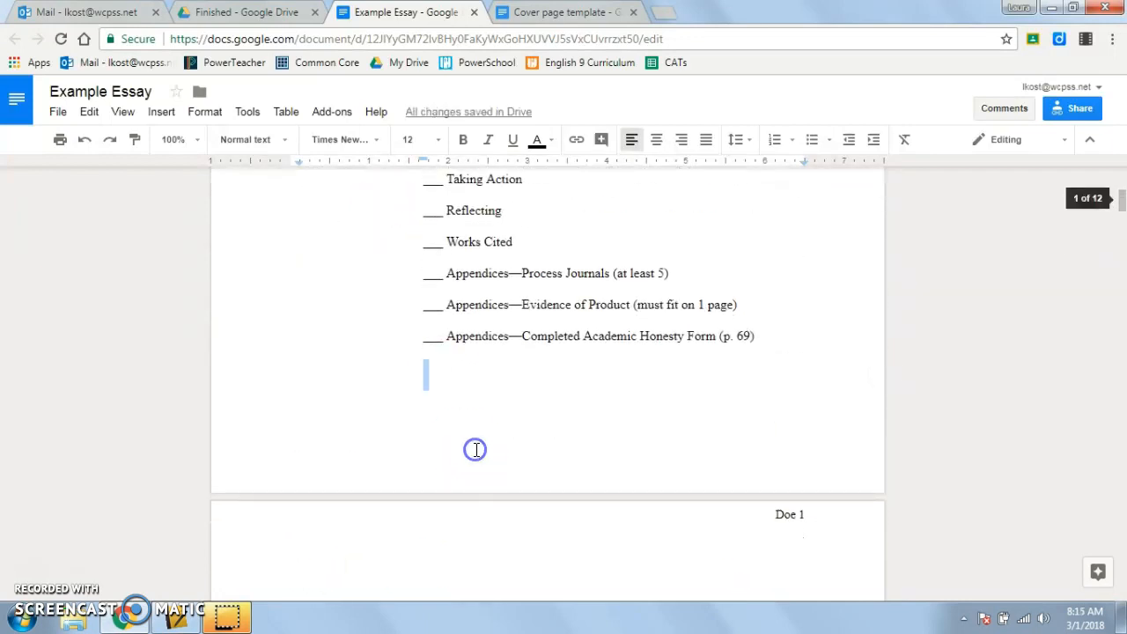
{"action": "key", "text": "Delete"}
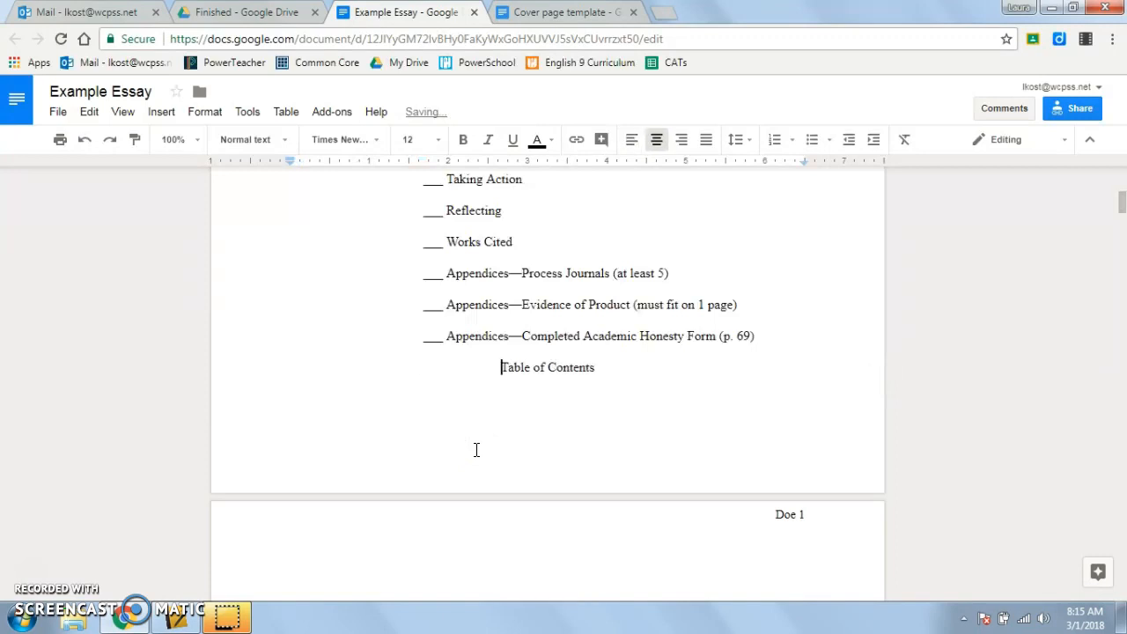
{"action": "key", "text": "ctrl+z"}
{"action": "scroll", "coordinate": [475, 450], "scroll_direction": "down", "scroll_amount": 7}
{"action": "scroll", "coordinate": [475, 450], "scroll_direction": "up", "scroll_amount": 9}
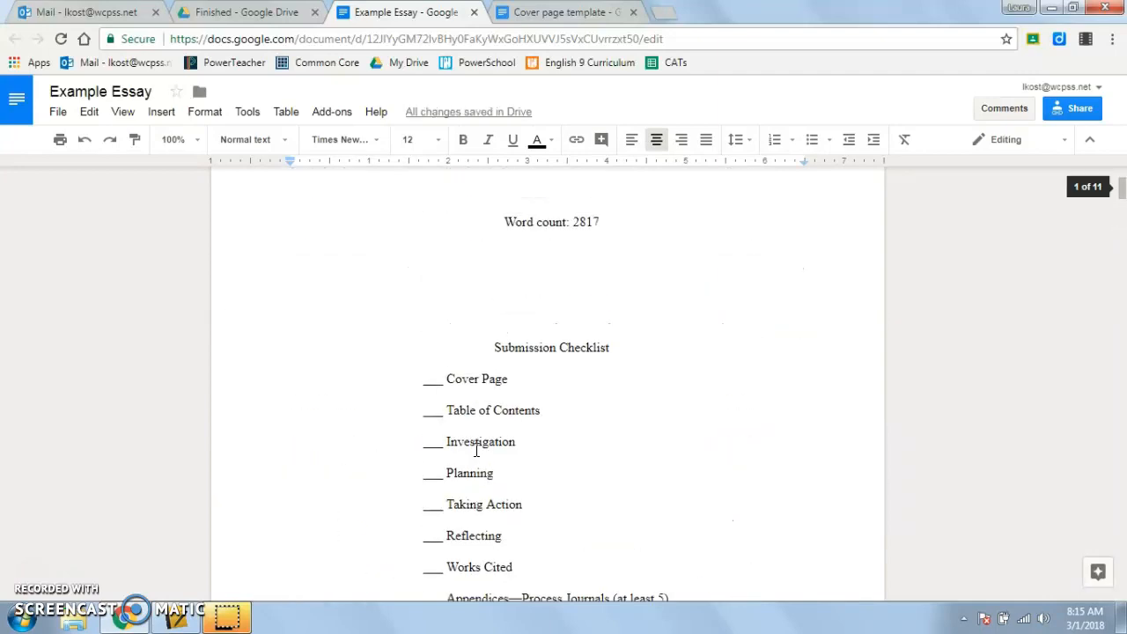
Step: Remove the blank lines between the title, student name, school and word count on the cover page
{"action": "scroll", "coordinate": [478, 458], "scroll_direction": "up", "scroll_amount": 3}
{"action": "left_click", "coordinate": [581, 310]}
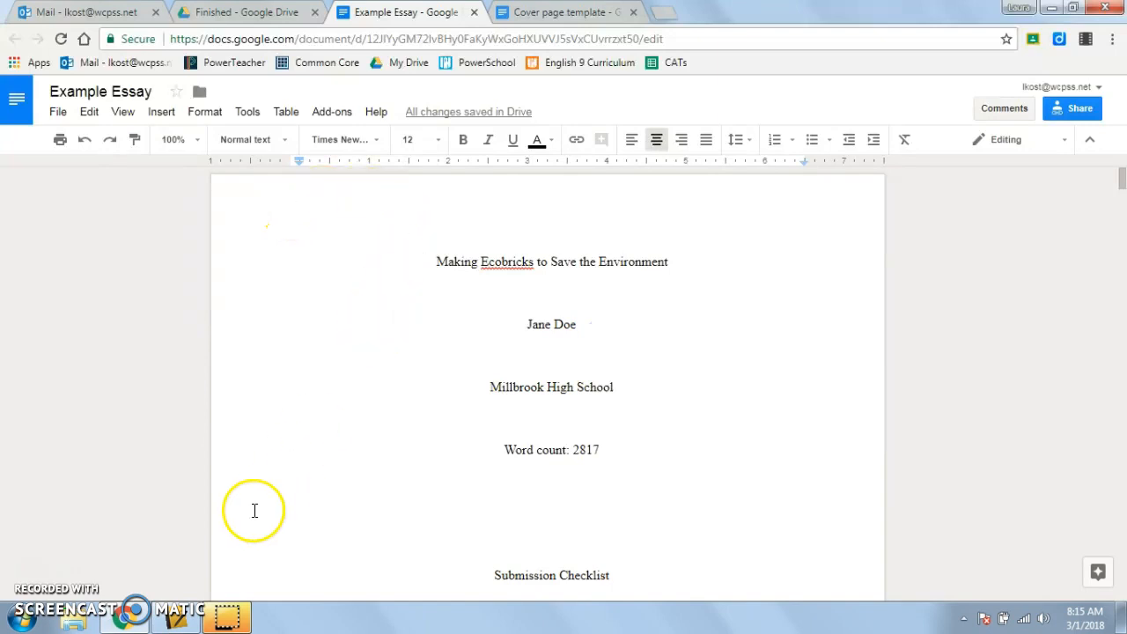
{"action": "key", "text": "ctrl+shift+l"}
{"action": "key", "text": "Down"}
{"action": "key", "text": "Up"}
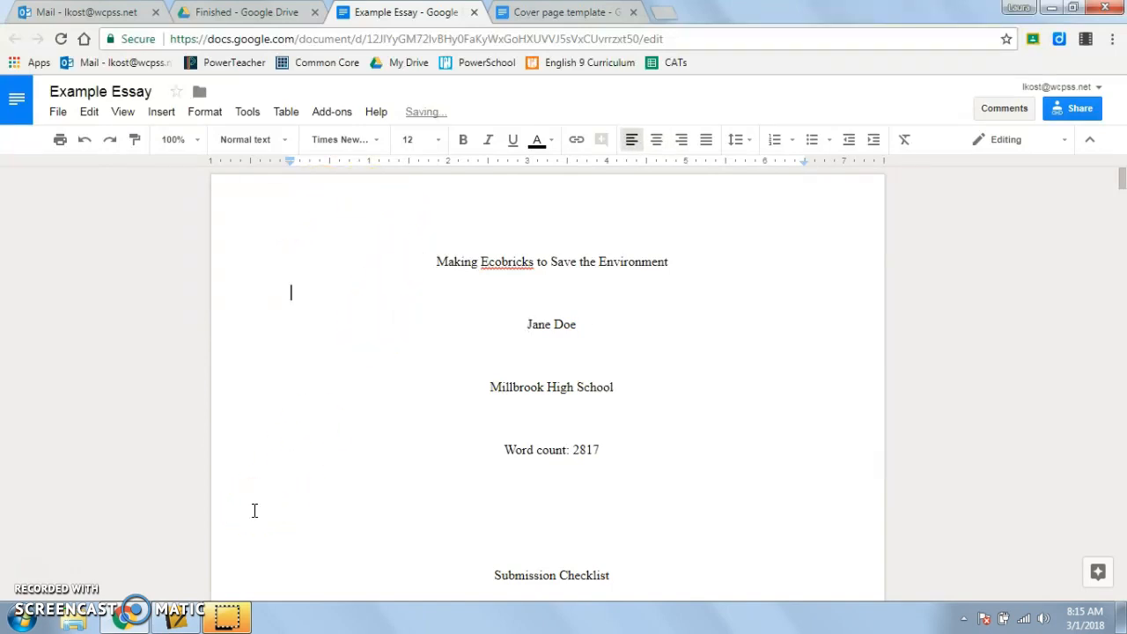
{"action": "key", "text": "BackSpace"}
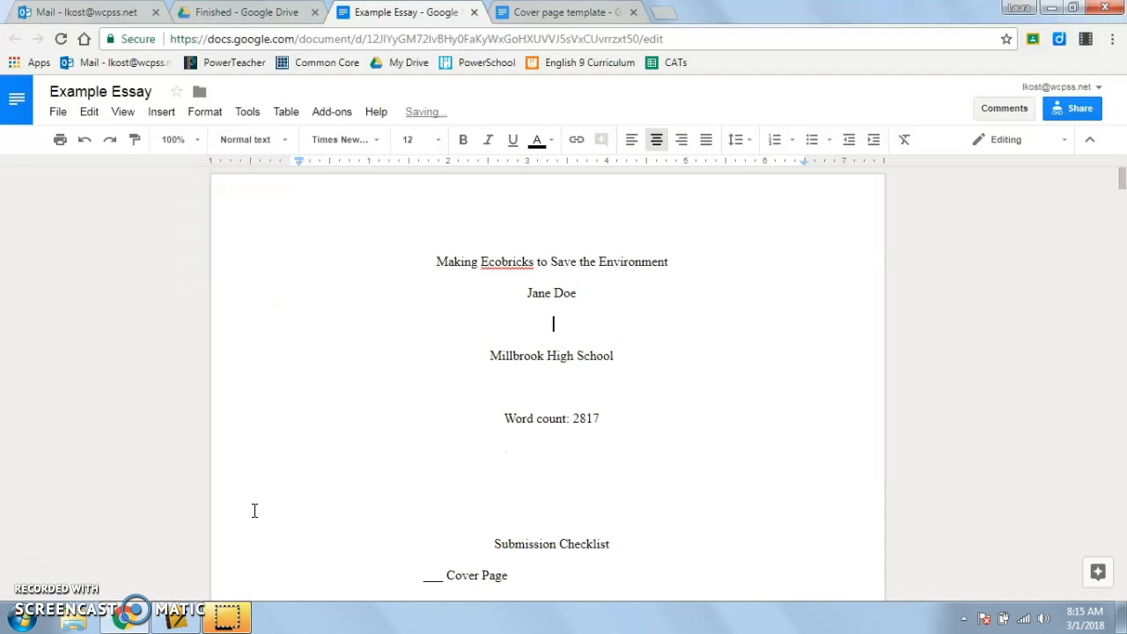
{"action": "key", "text": "ctrl+shift+l"}
{"action": "key", "text": "BackSpace"}
{"action": "key", "text": "Down"}
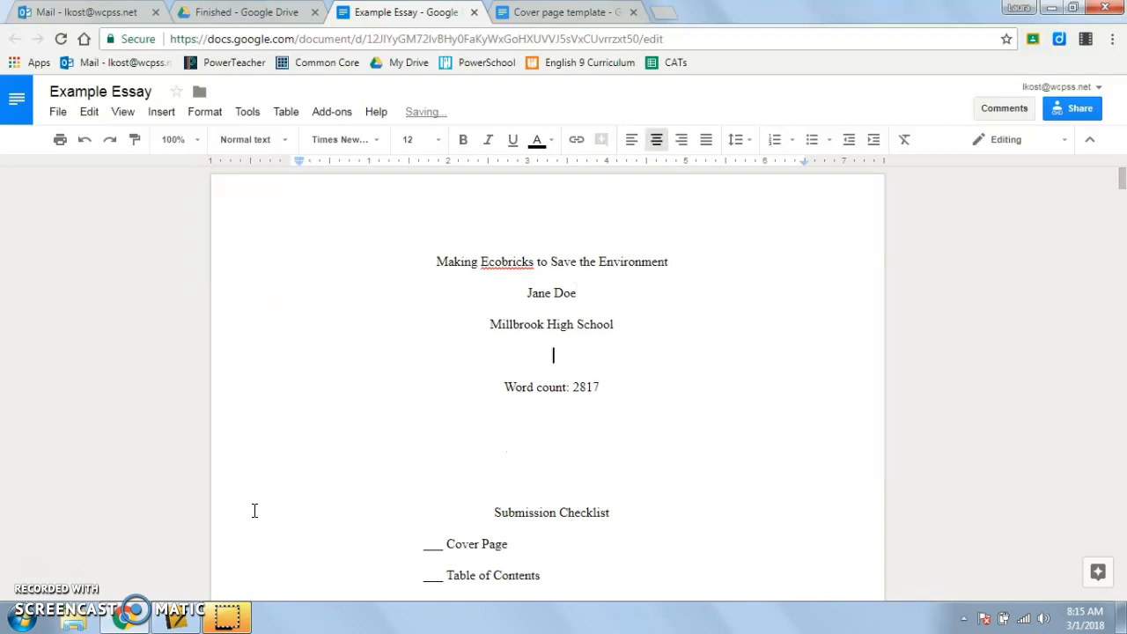
{"action": "key", "text": "ctrl+shift+l"}
{"action": "key", "text": "BackSpace"}
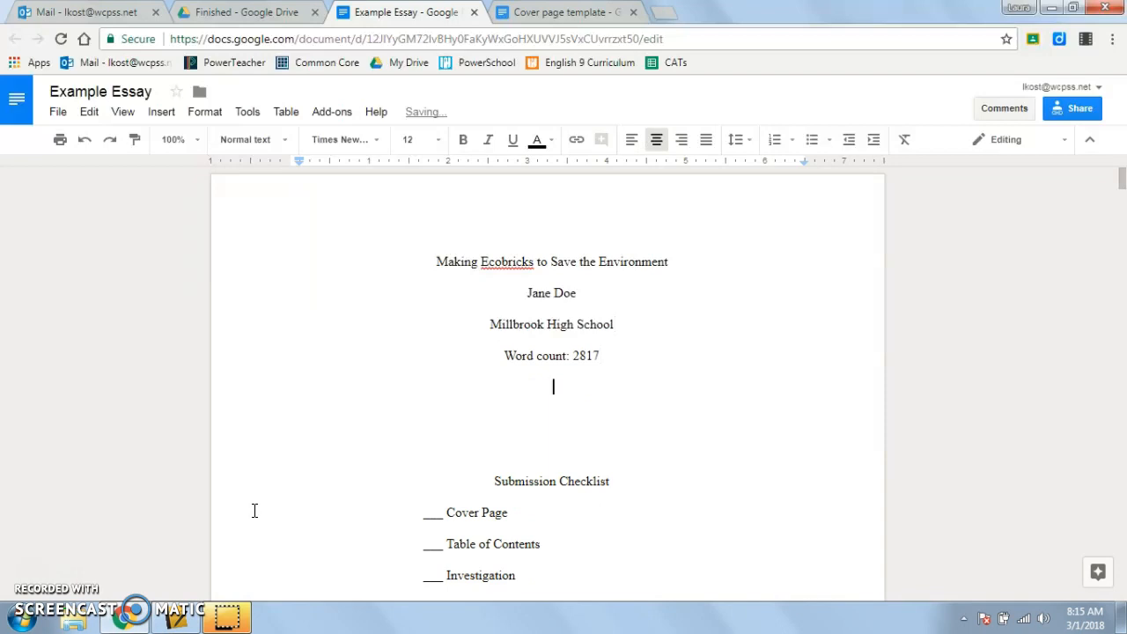
{"action": "key", "text": "Down"}
{"action": "key", "text": "Down"}
Step: Add blank lines and a page break below the checklist so the Table of Contents heading starts a new page
{"action": "middle_click", "coordinate": [611, 410]}
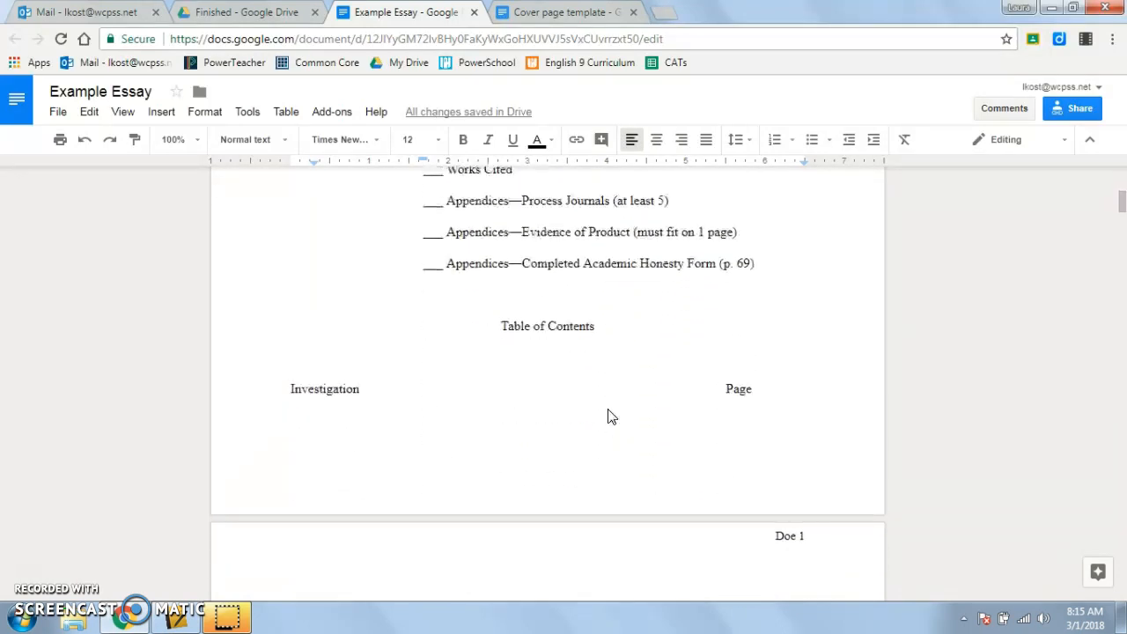
{"action": "left_click", "coordinate": [569, 287]}
{"action": "key", "text": "Return"}
{"action": "key", "text": "Return"}
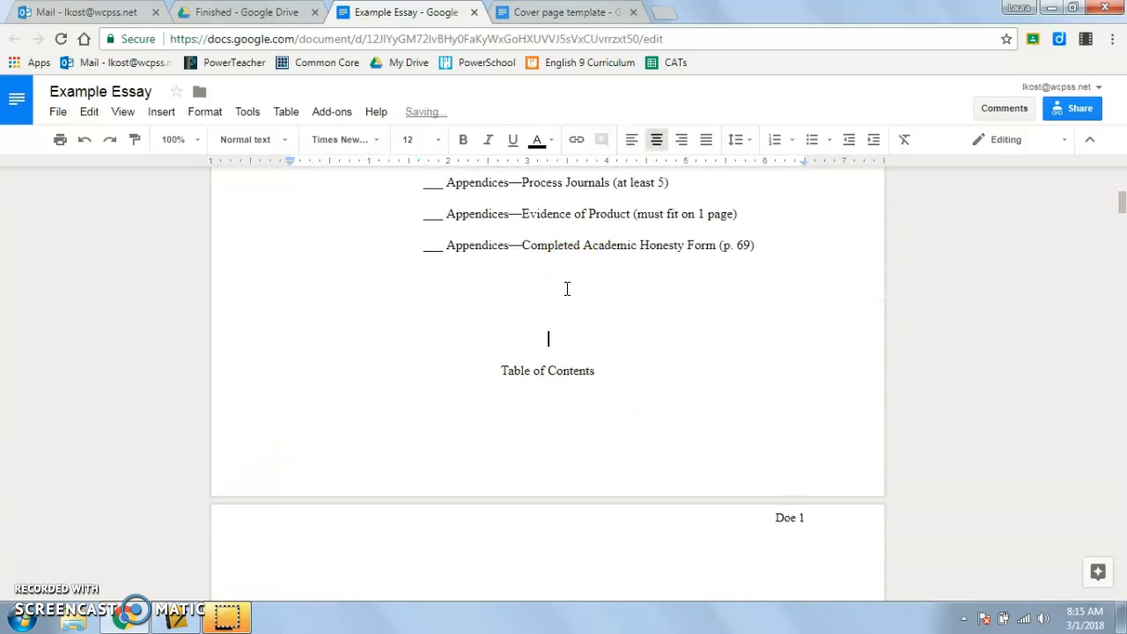
{"action": "key", "text": "ctrl+Return"}
{"action": "scroll", "coordinate": [569, 295], "scroll_direction": "down", "scroll_amount": 3}
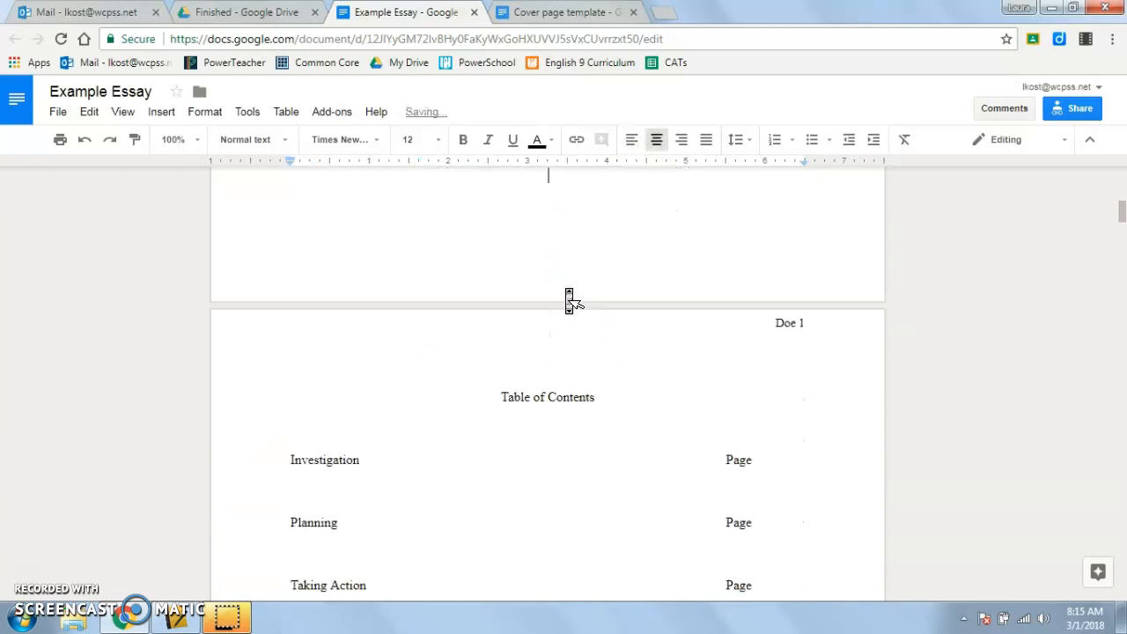
Step: Delete the blank lines under the Table of Contents heading and between its entries, from Investigation through Academic Honesty Form
{"action": "left_click", "coordinate": [569, 333]}
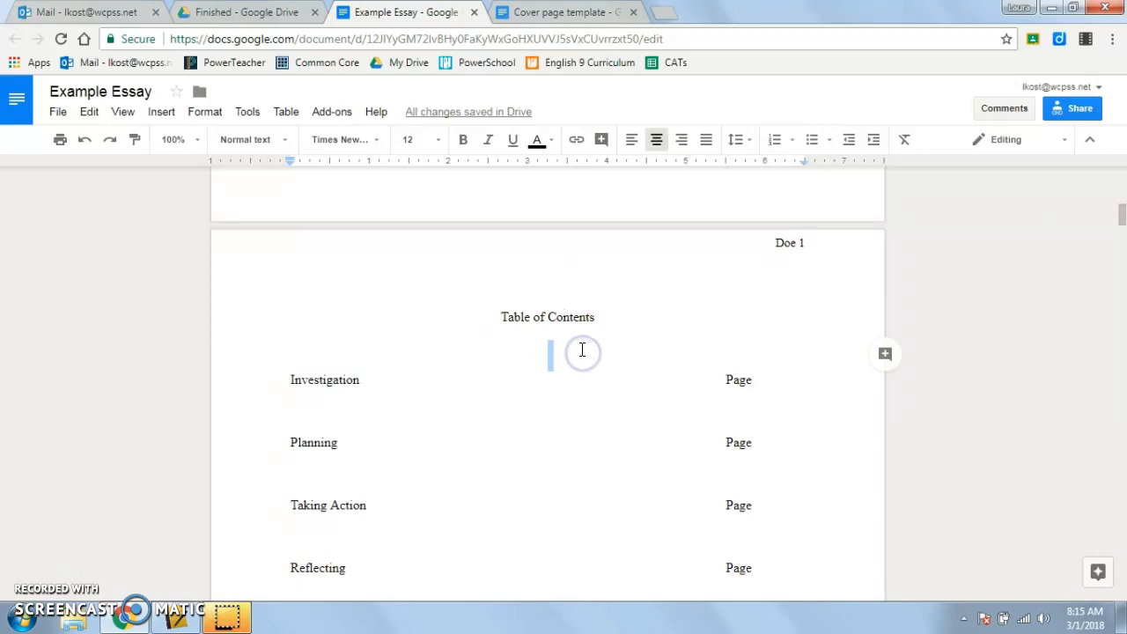
{"action": "key", "text": "Delete"}
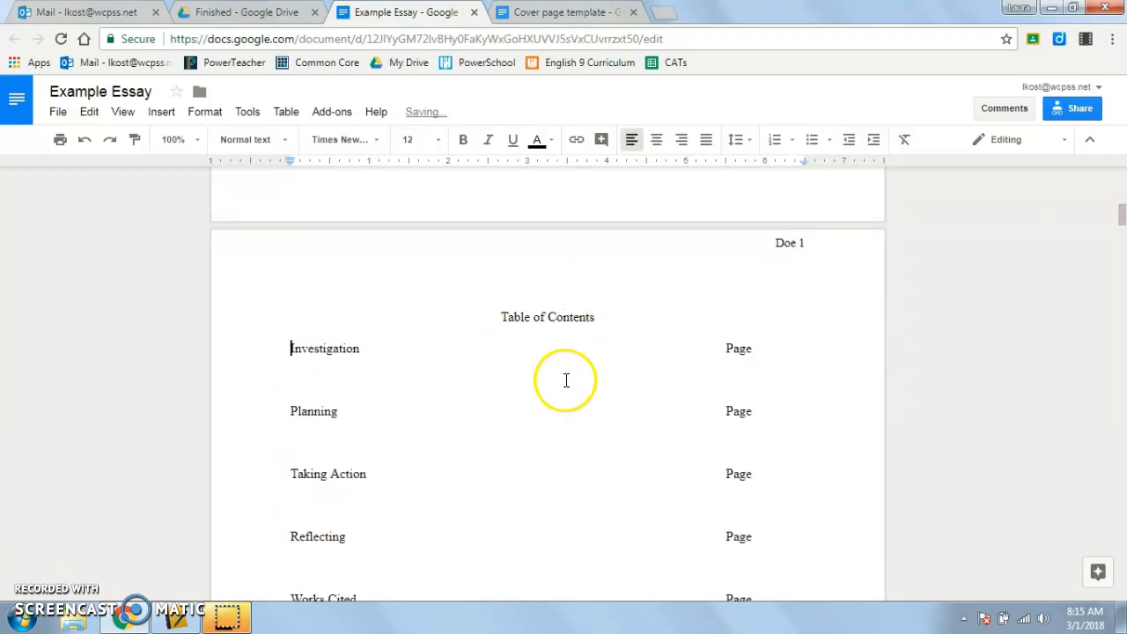
{"action": "left_click", "coordinate": [371, 374]}
{"action": "key", "text": "BackSpace"}
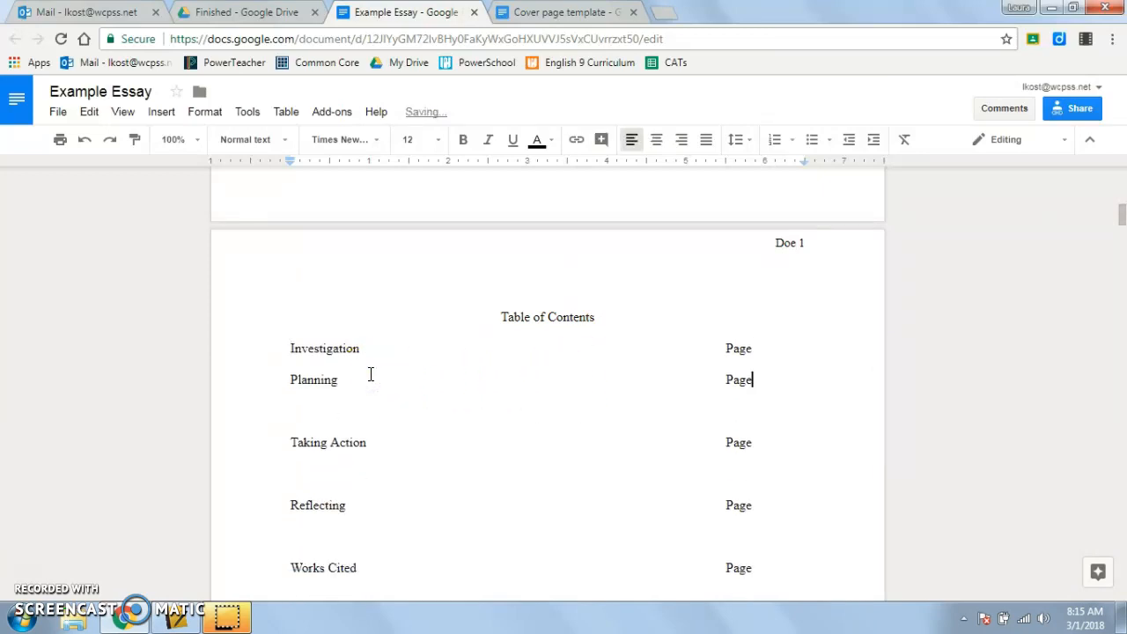
{"action": "key", "text": "Delete"}
{"action": "key", "text": "Down"}
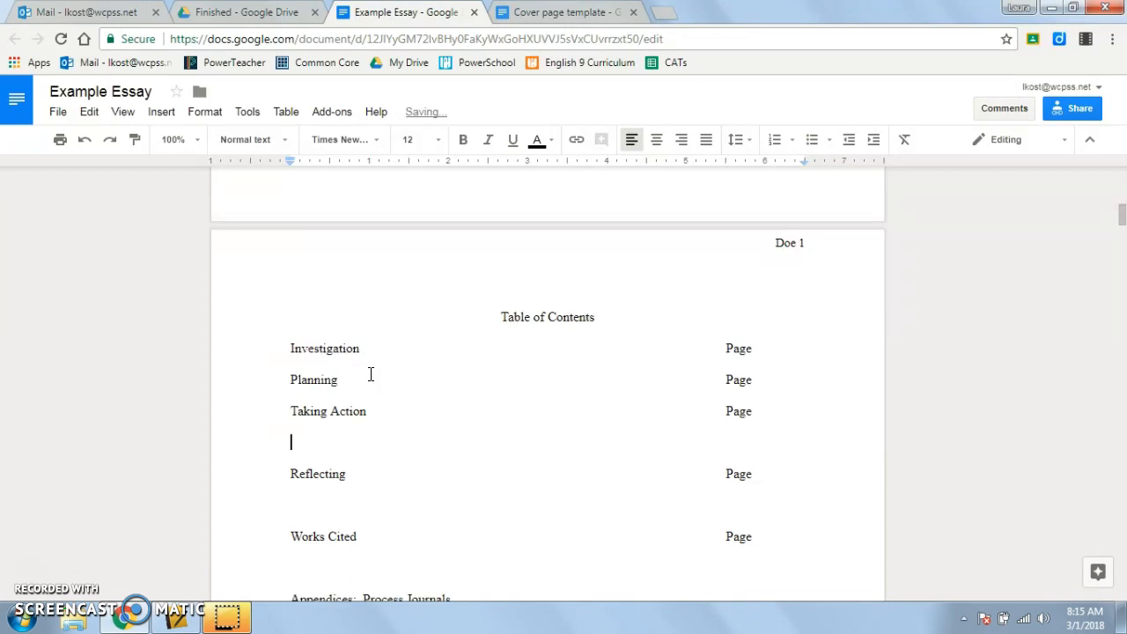
{"action": "key", "text": "BackSpace"}
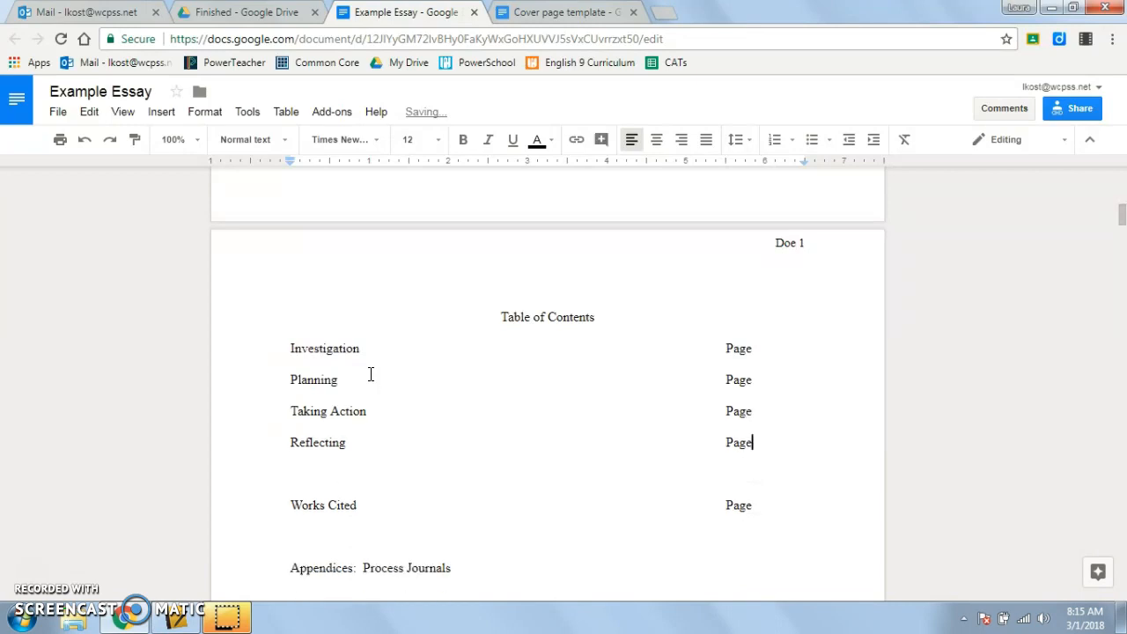
{"action": "key", "text": "BackSpace"}
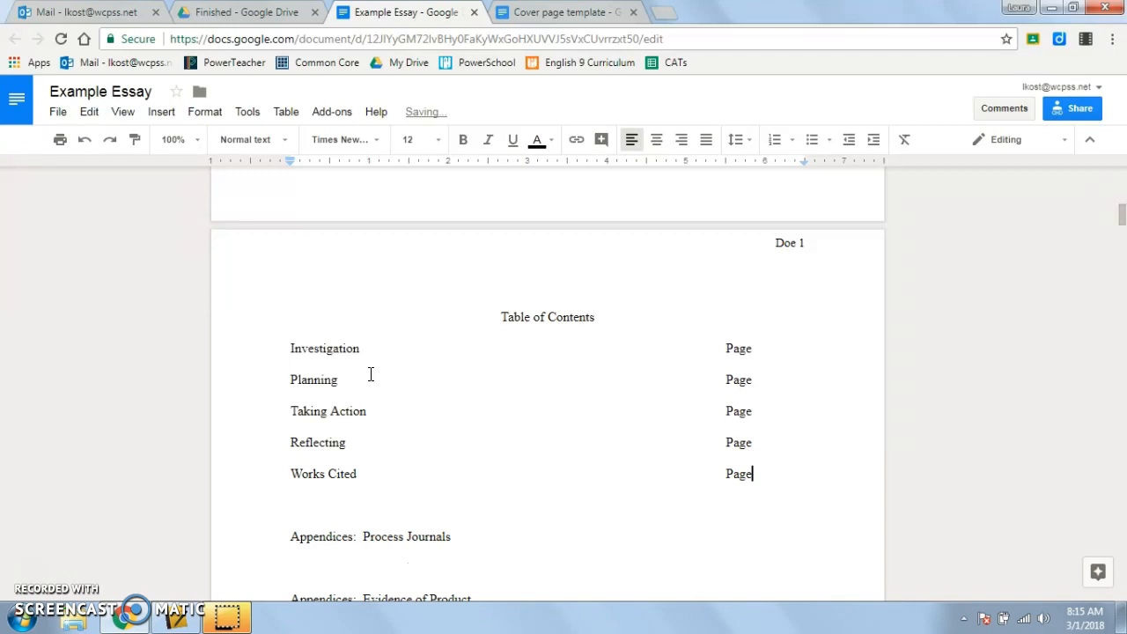
{"action": "key", "text": "BackSpace"}
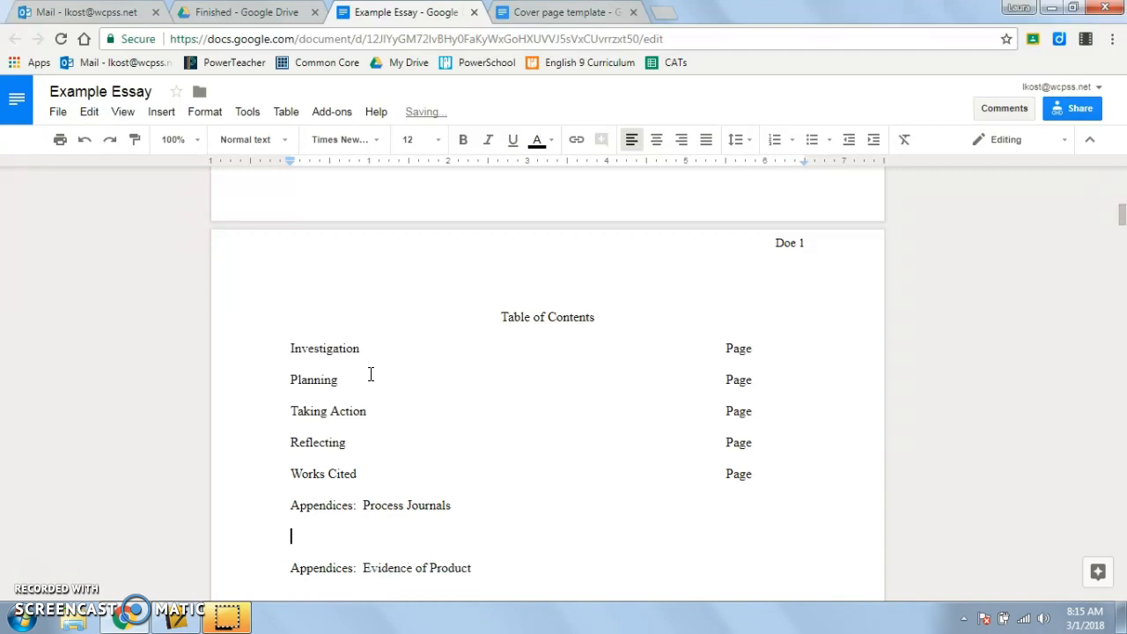
{"action": "key", "text": "BackSpace"}
{"action": "key", "text": "BackSpace"}
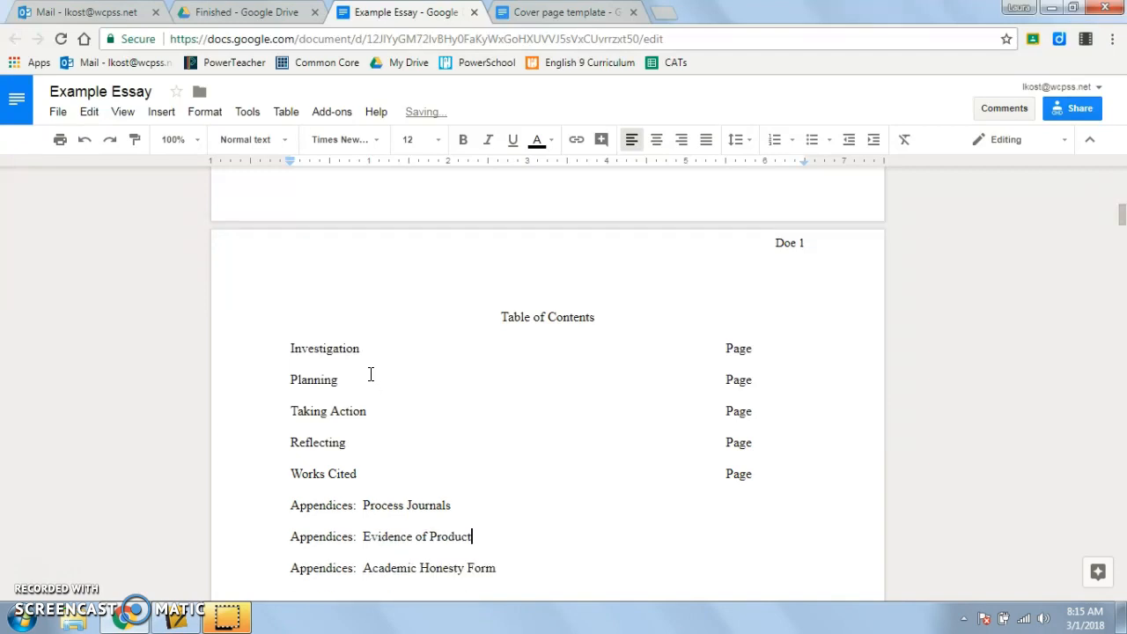
{"action": "key", "text": "Down"}
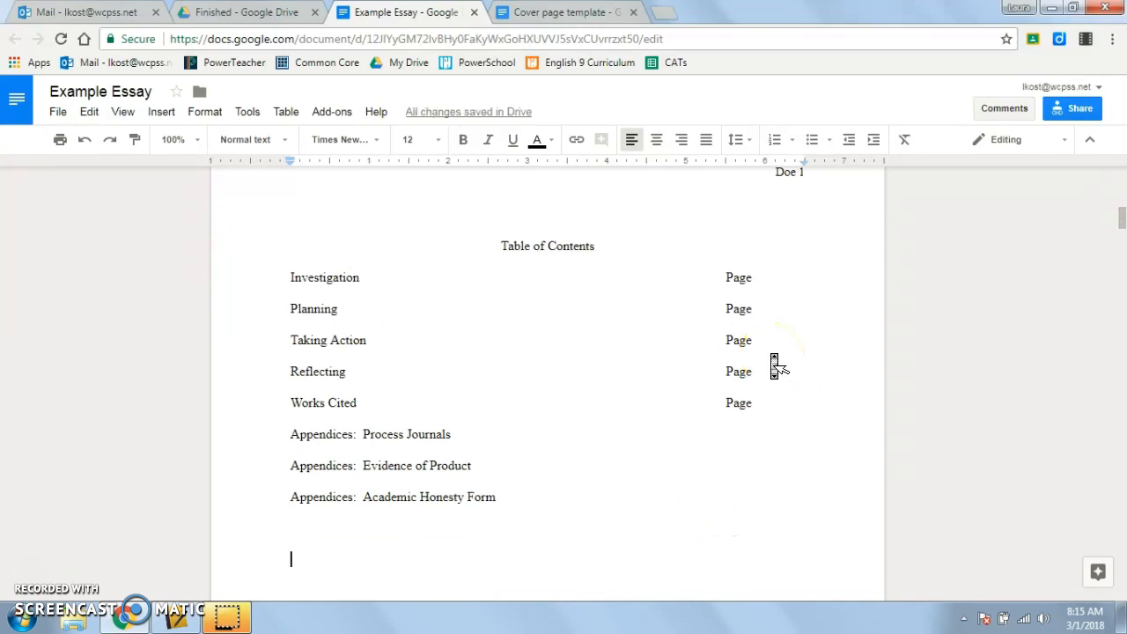
Step: Push the essay's opening paragraph onto a new page with blank lines and a page break before it
{"action": "scroll", "coordinate": [775, 368], "scroll_direction": "down", "scroll_amount": 7}
{"action": "scroll", "coordinate": [772, 367], "scroll_direction": "up", "scroll_amount": 3}
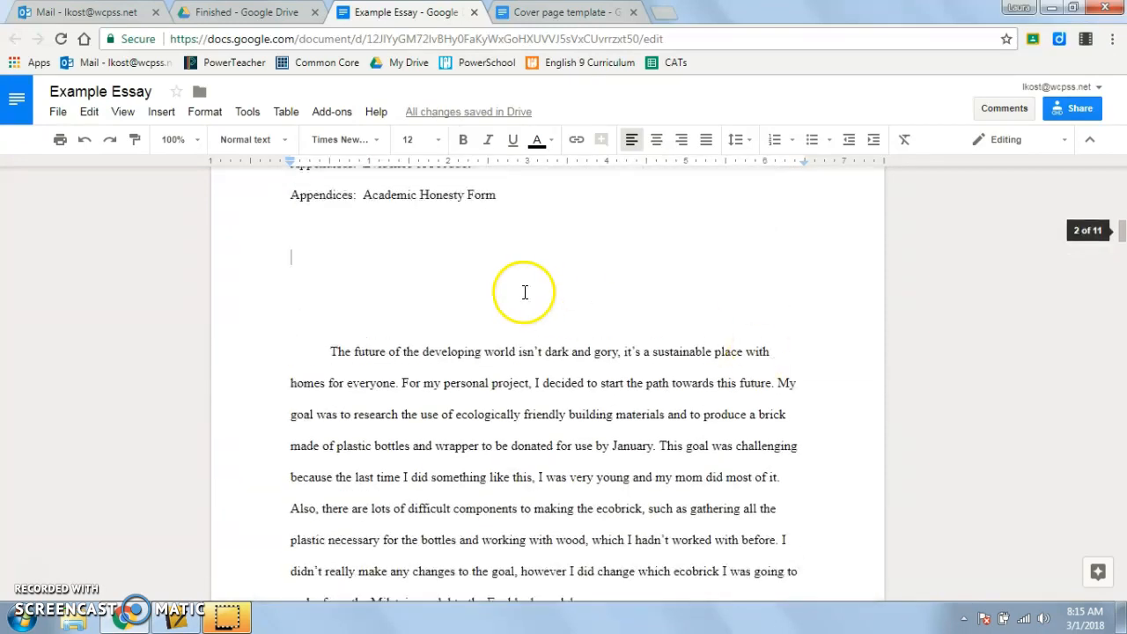
{"action": "key", "text": "Return"}
{"action": "key", "text": "Return"}
{"action": "key", "text": "Return"}
{"action": "key", "text": "Return"}
{"action": "key", "text": "Return"}
{"action": "key", "text": "Return"}
{"action": "key", "text": "Return"}
{"action": "key", "text": "Return"}
{"action": "scroll", "coordinate": [527, 295], "scroll_direction": "down", "scroll_amount": 5}
{"action": "left_click", "coordinate": [541, 244]}
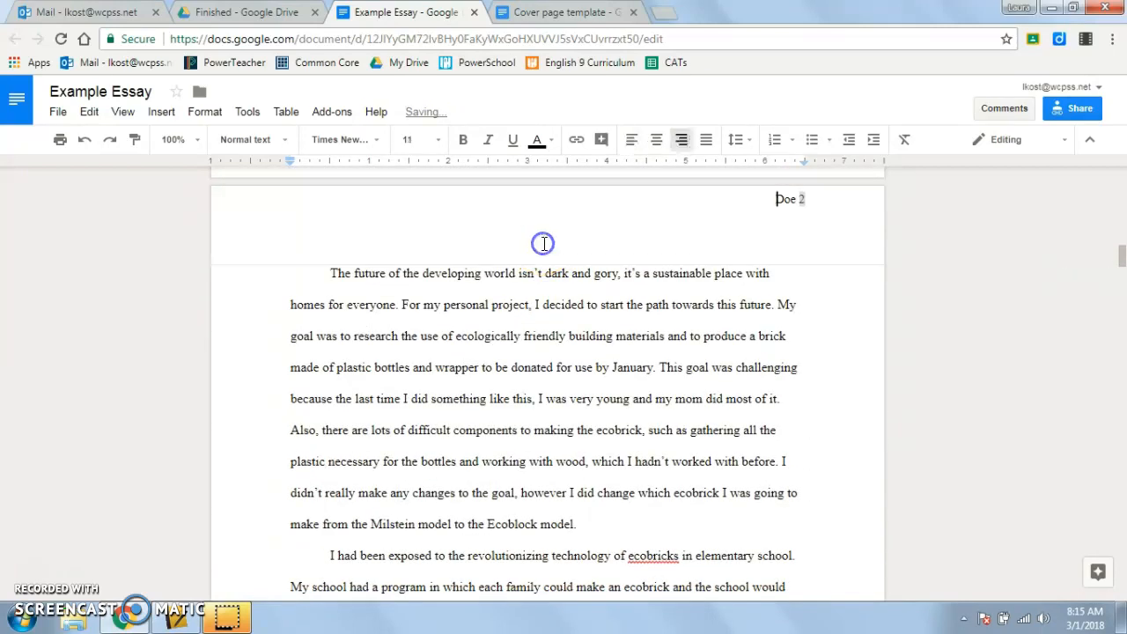
{"action": "left_click", "coordinate": [327, 273]}
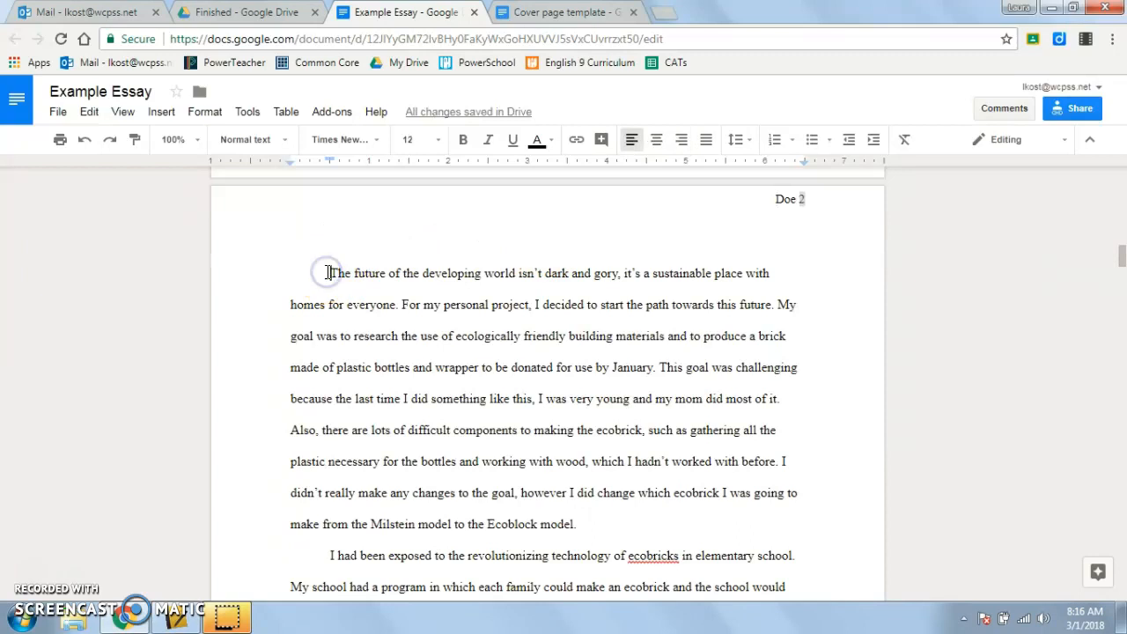
{"action": "key", "text": "ctrl+Return"}
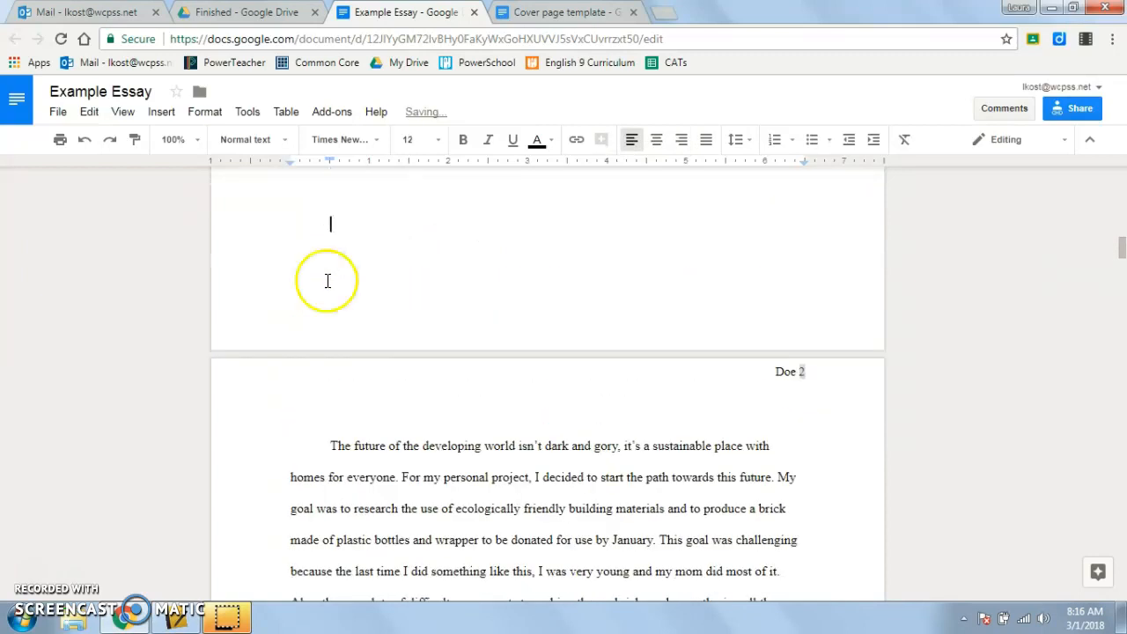
Step: Add the centred section heading "Investigation" on its own line above the essay's opening paragraph
{"action": "left_click", "coordinate": [329, 440]}
{"action": "key", "text": "Return"}
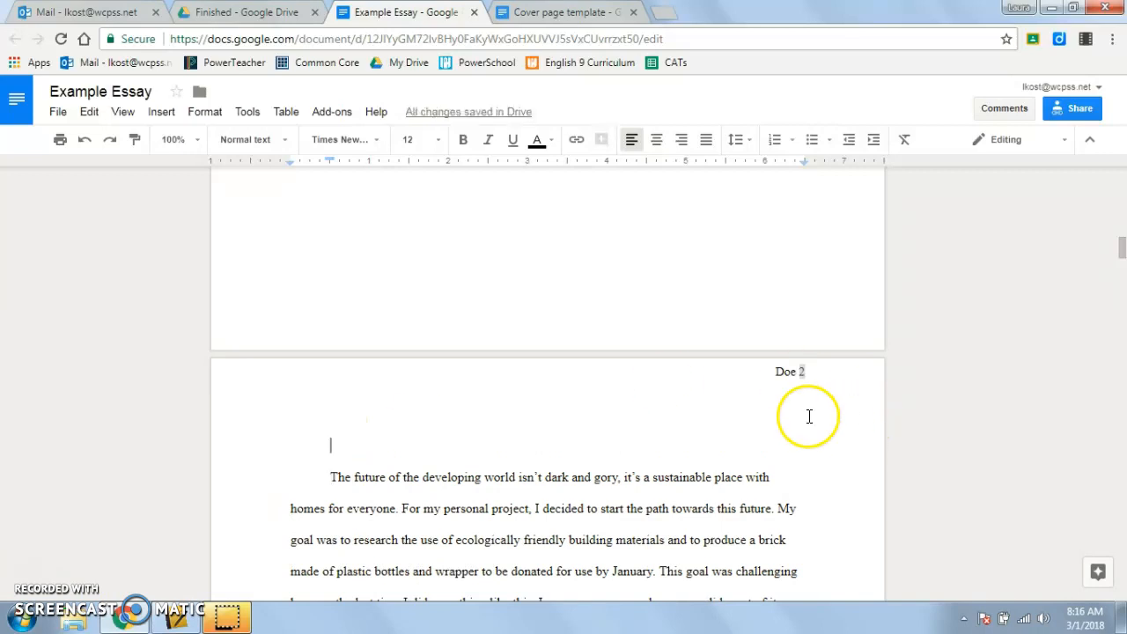
{"action": "left_click", "coordinate": [662, 146]}
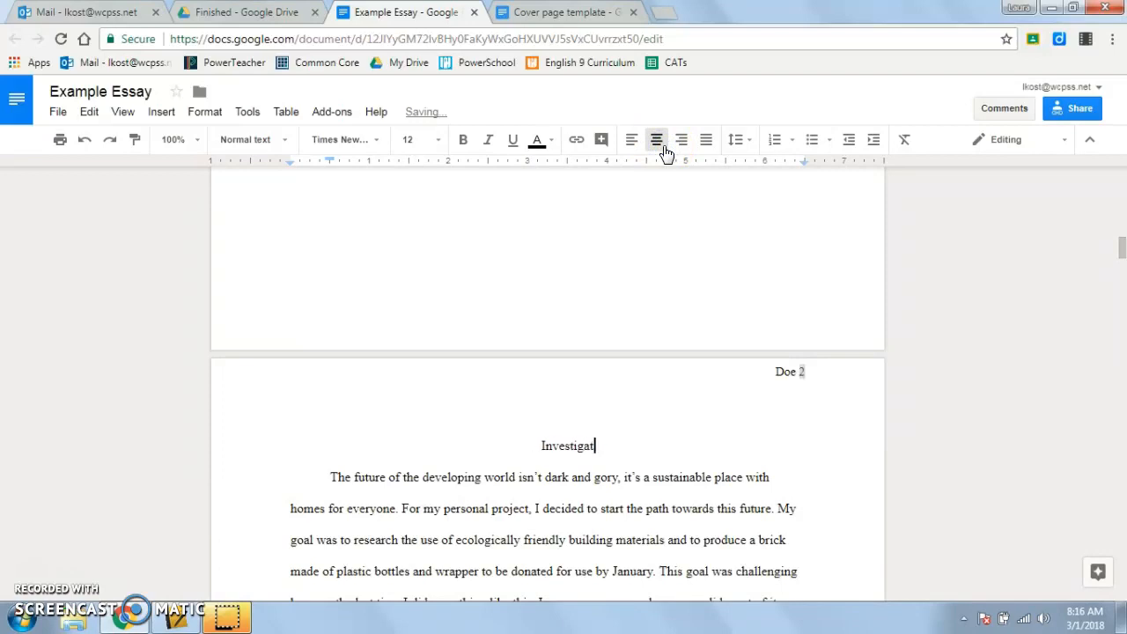
Step: Add a centred line for the Planning section heading above the paragraph beginning "For my product, I had specific criteria"
{"action": "scroll", "coordinate": [573, 478], "scroll_direction": "down", "scroll_amount": 5}
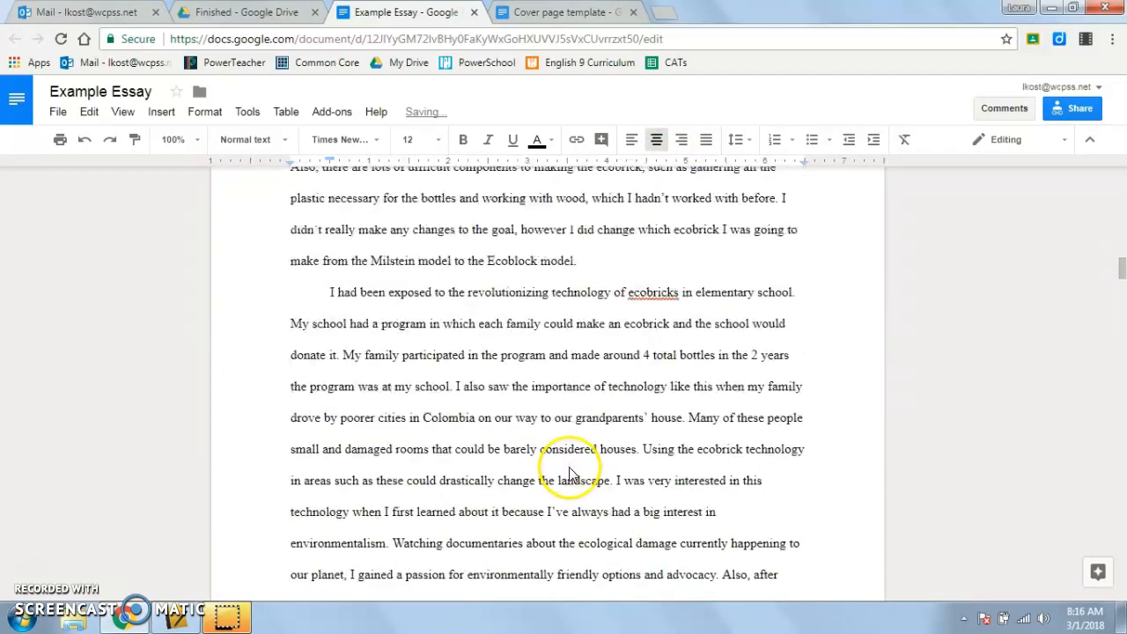
{"action": "scroll", "coordinate": [573, 478], "scroll_direction": "down", "scroll_amount": 5}
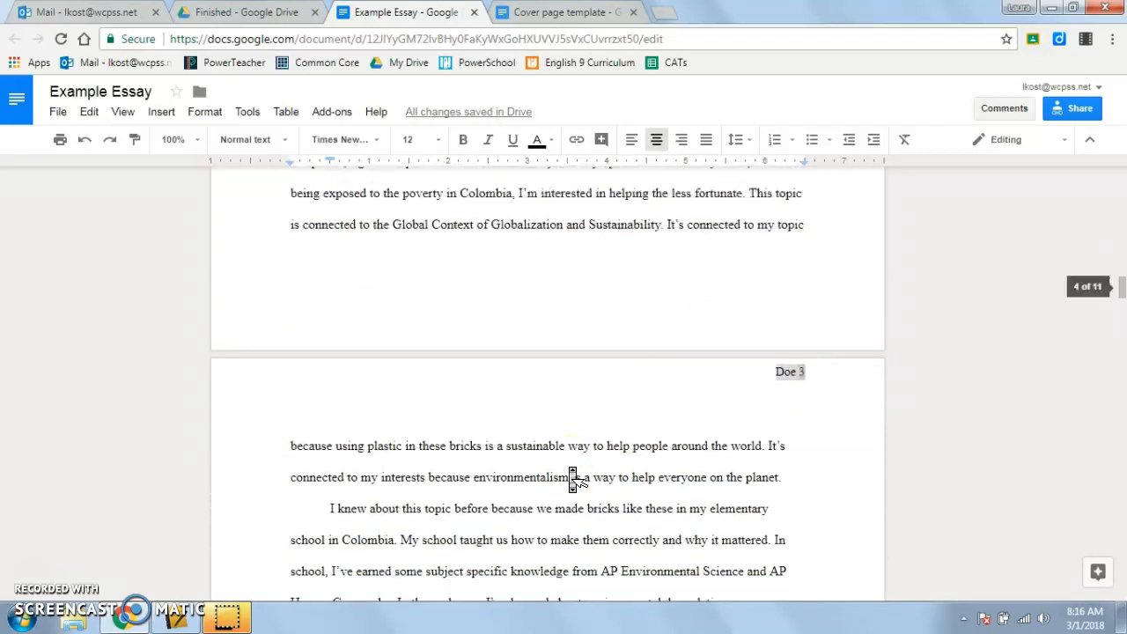
{"action": "scroll", "coordinate": [574, 478], "scroll_direction": "down", "scroll_amount": 2}
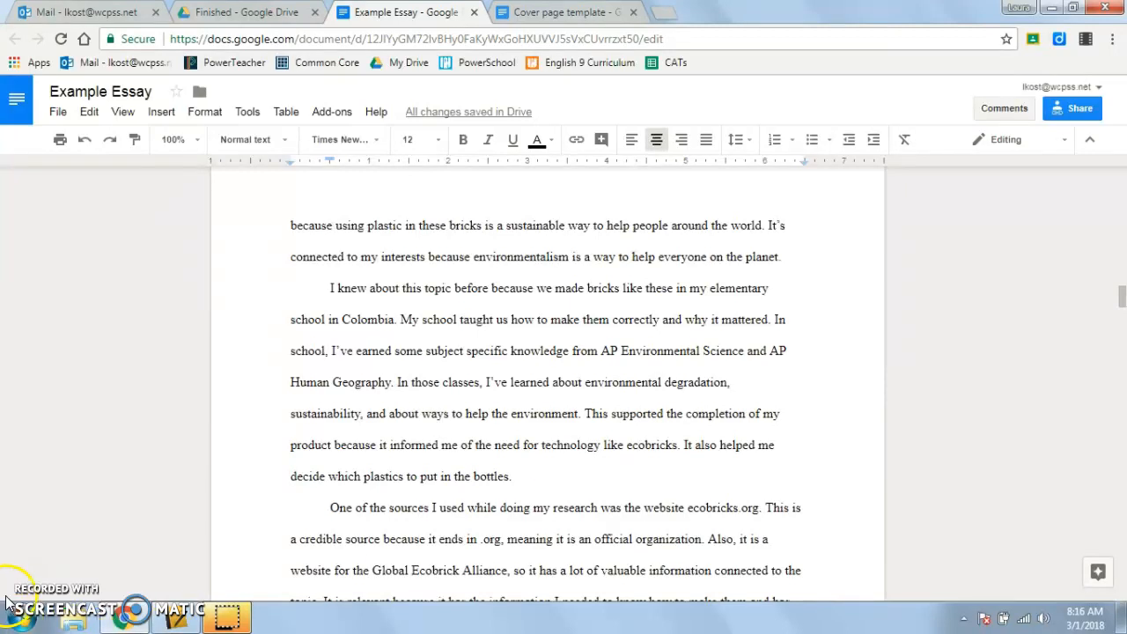
{"action": "scroll", "coordinate": [539, 421], "scroll_direction": "down", "scroll_amount": 5}
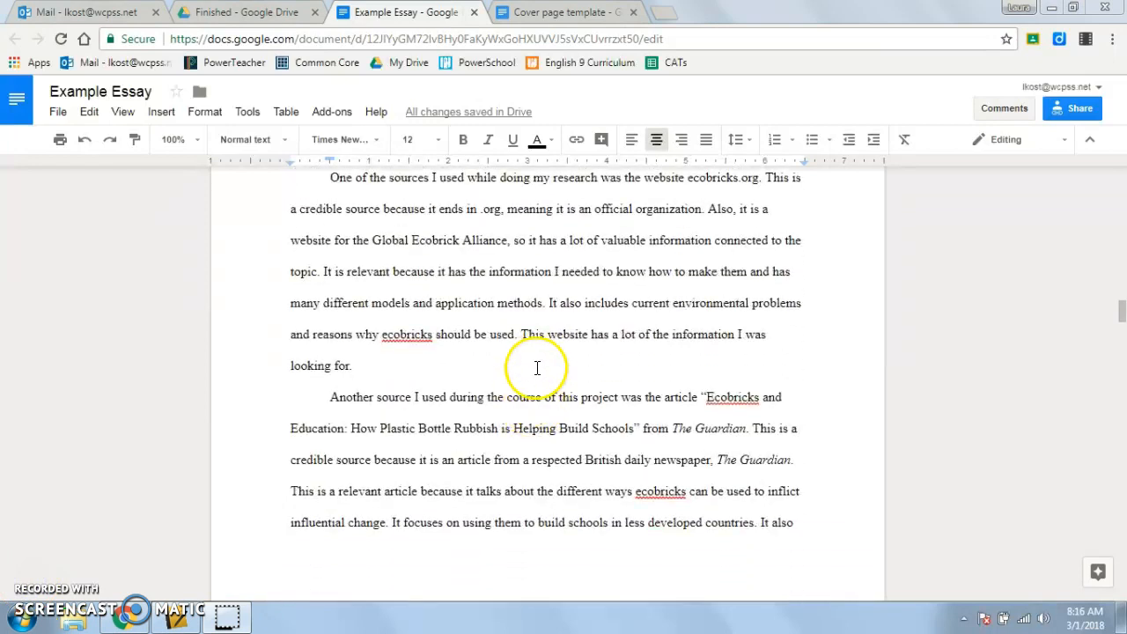
{"action": "scroll", "coordinate": [539, 379], "scroll_direction": "down", "scroll_amount": 6}
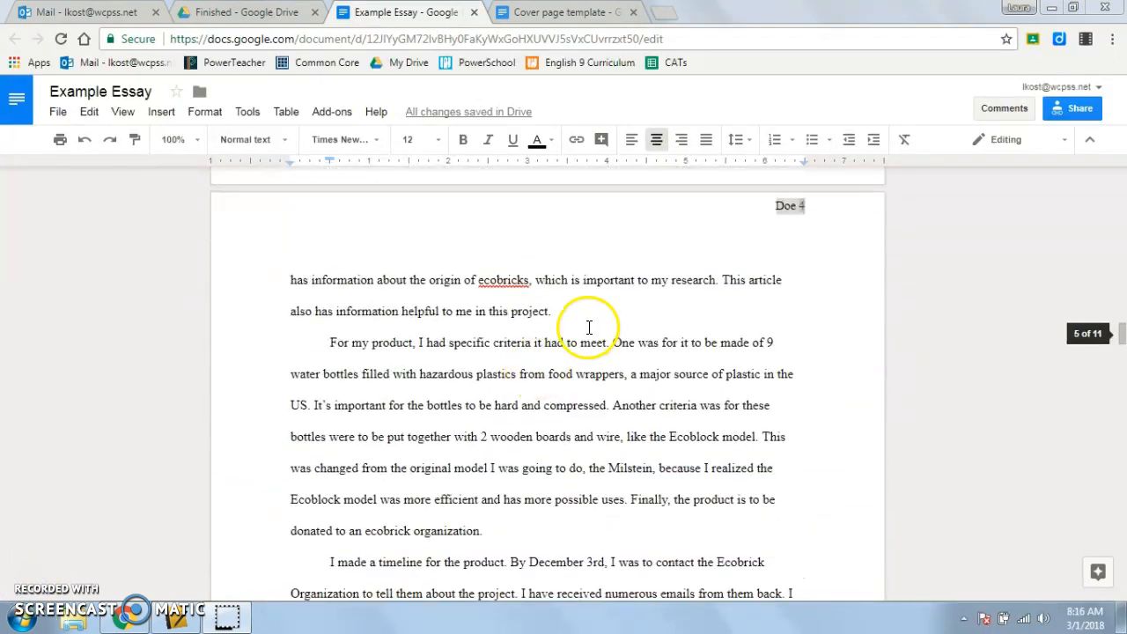
{"action": "left_click", "coordinate": [589, 320]}
{"action": "key", "text": "Return"}
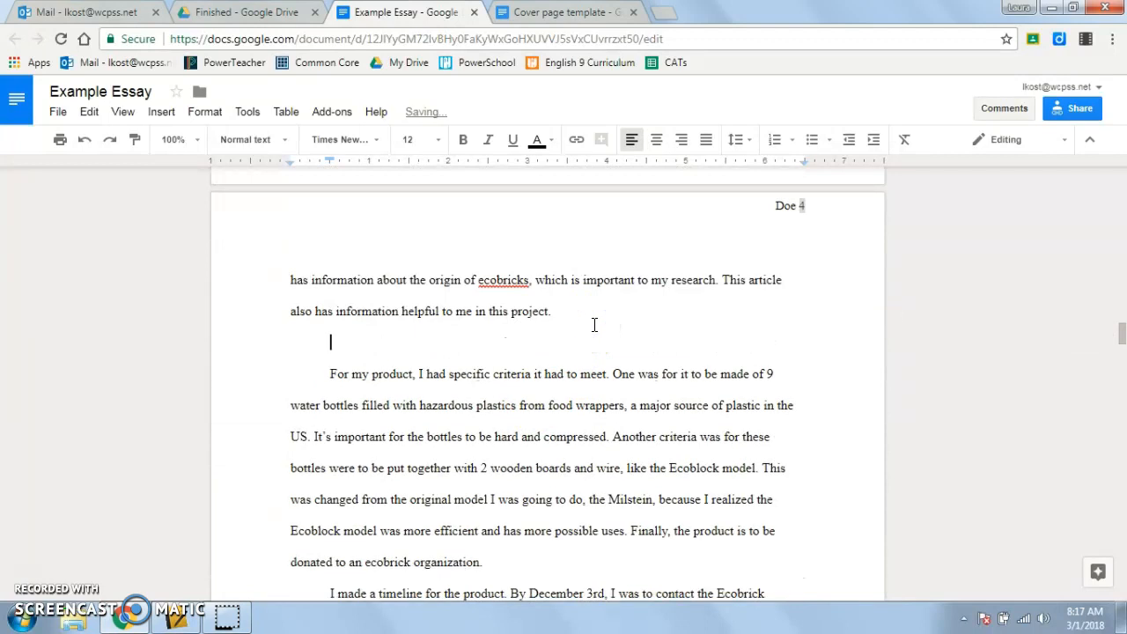
{"action": "left_click", "coordinate": [657, 143]}
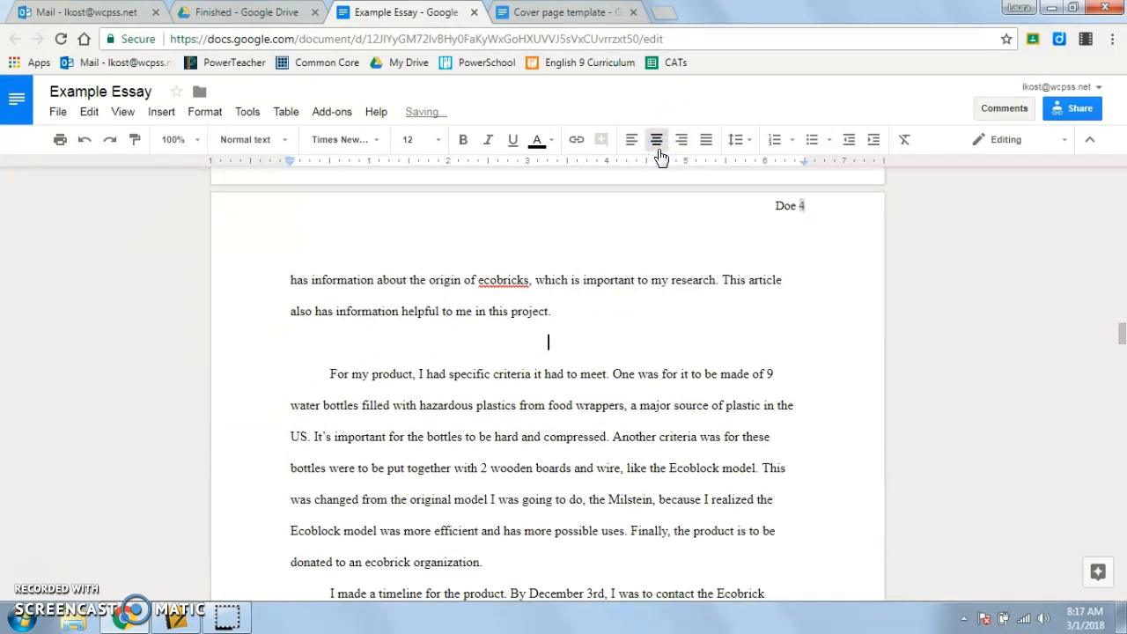
Step: Add the centred section heading "Take Action" above the paragraph beginning "Once I completed my research"
{"action": "middle_click", "coordinate": [623, 464]}
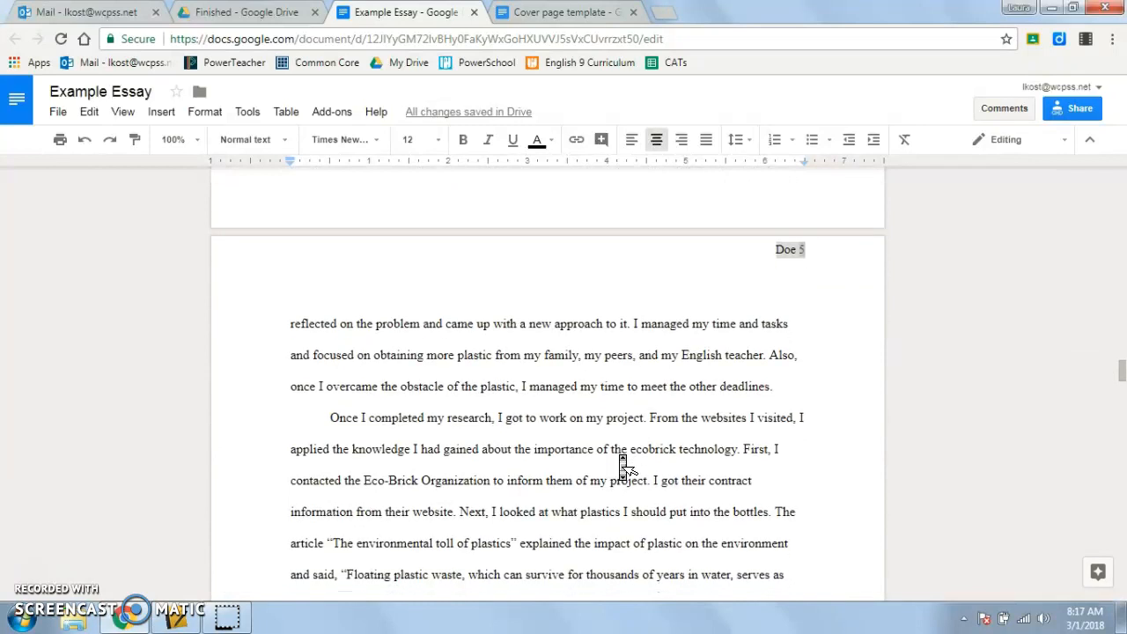
{"action": "scroll", "coordinate": [623, 467], "scroll_direction": "down", "scroll_amount": 2}
{"action": "scroll", "coordinate": [624, 467], "scroll_direction": "down", "scroll_amount": 1}
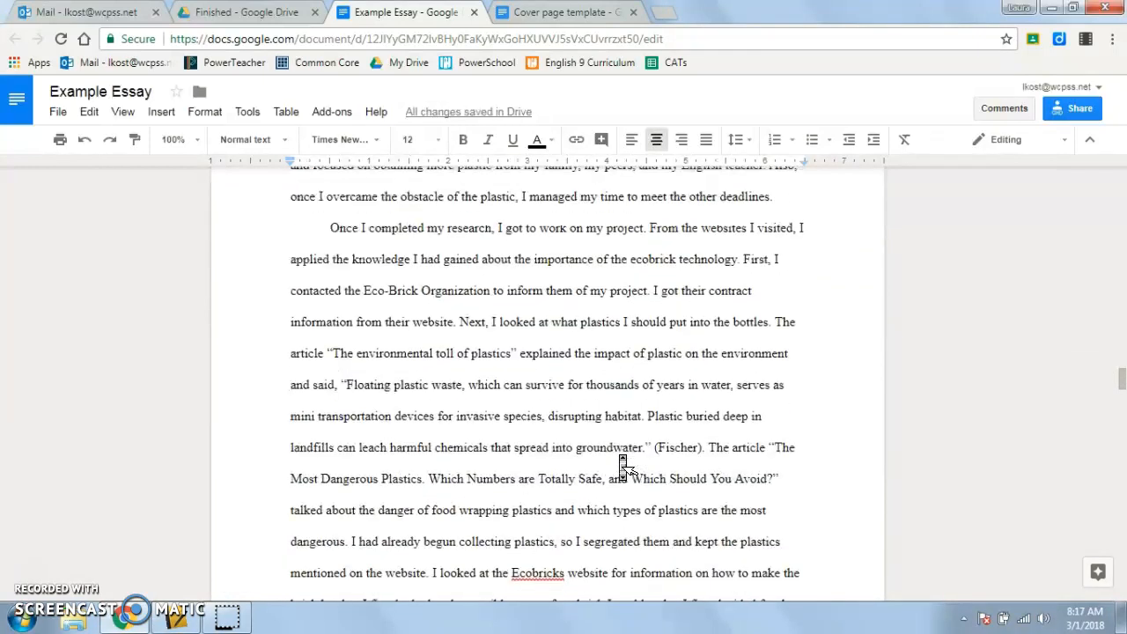
{"action": "scroll", "coordinate": [623, 466], "scroll_direction": "up", "scroll_amount": 1}
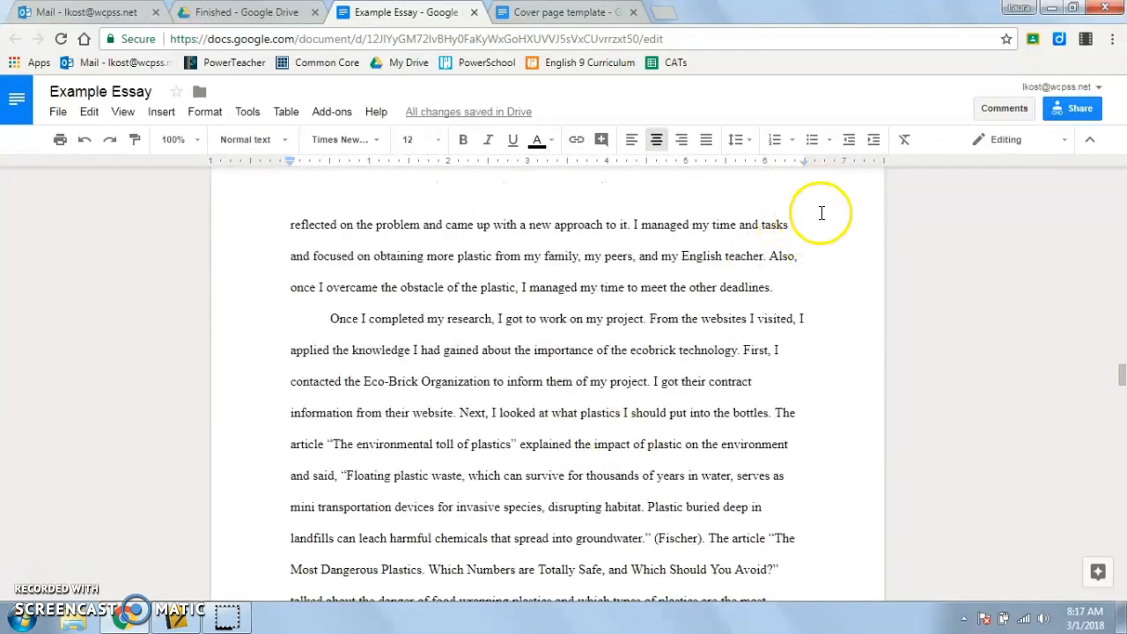
{"action": "left_click", "coordinate": [784, 291]}
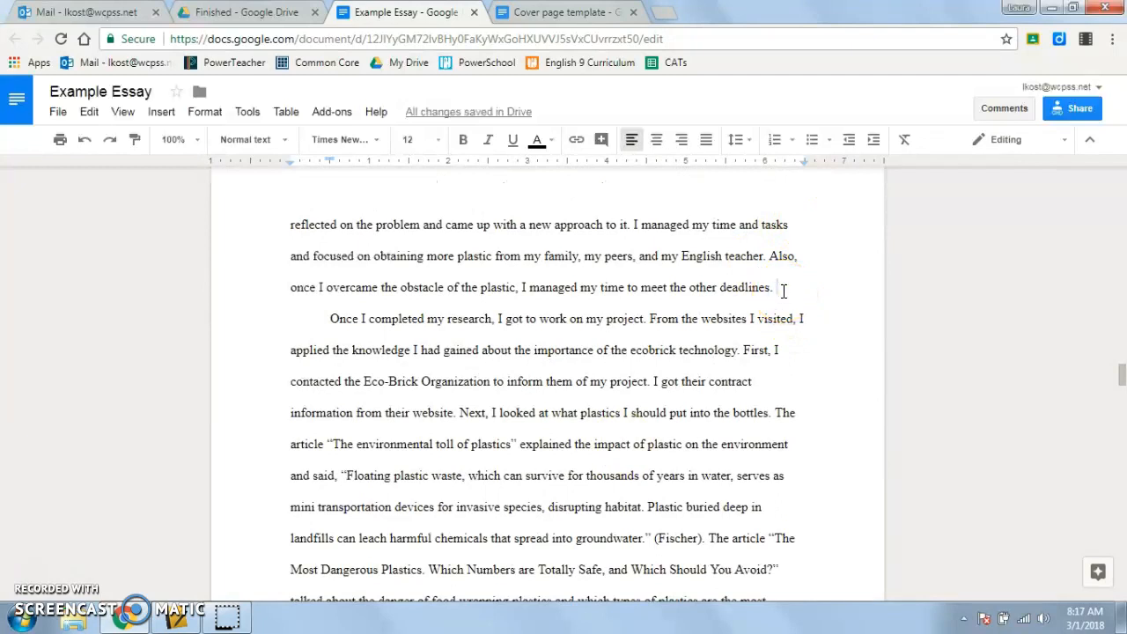
{"action": "key", "text": "Return"}
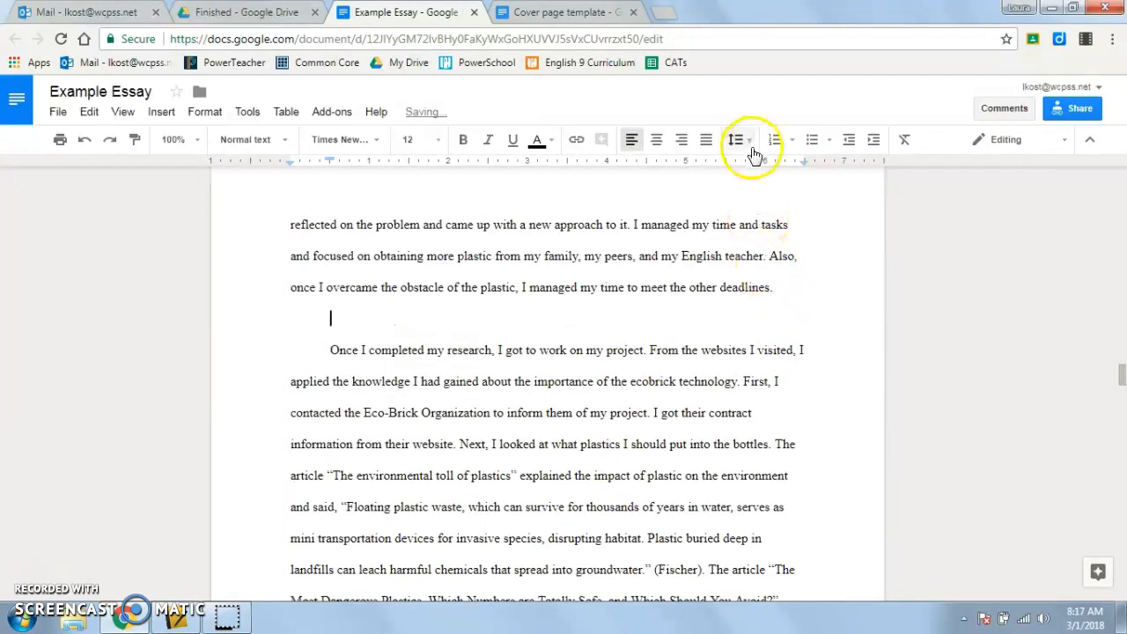
{"action": "left_click", "coordinate": [656, 139]}
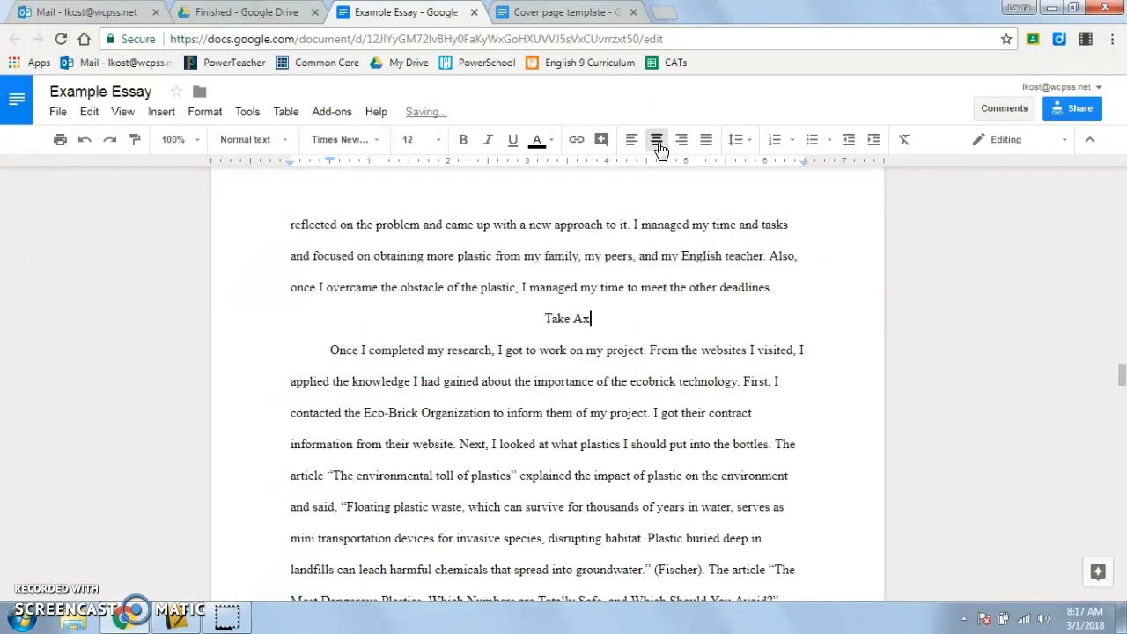
Step: Add the centred section heading "Reflect" above the paragraph beginning "During the course of this product"
{"action": "scroll", "coordinate": [625, 495], "scroll_direction": "down", "scroll_amount": 3}
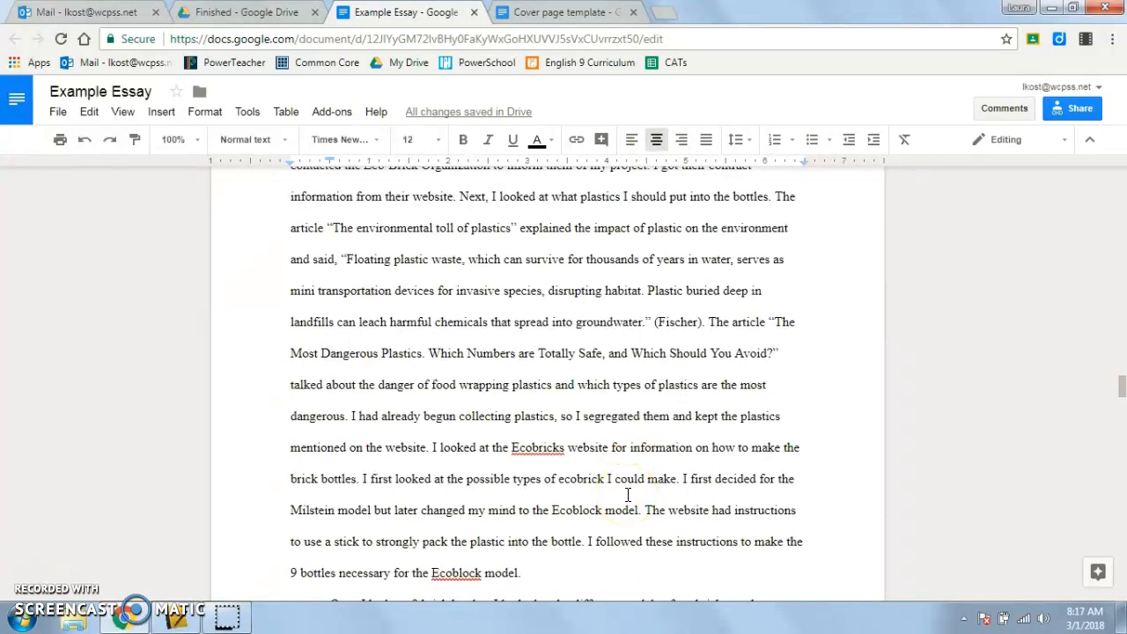
{"action": "scroll", "coordinate": [629, 508], "scroll_direction": "down", "scroll_amount": 5}
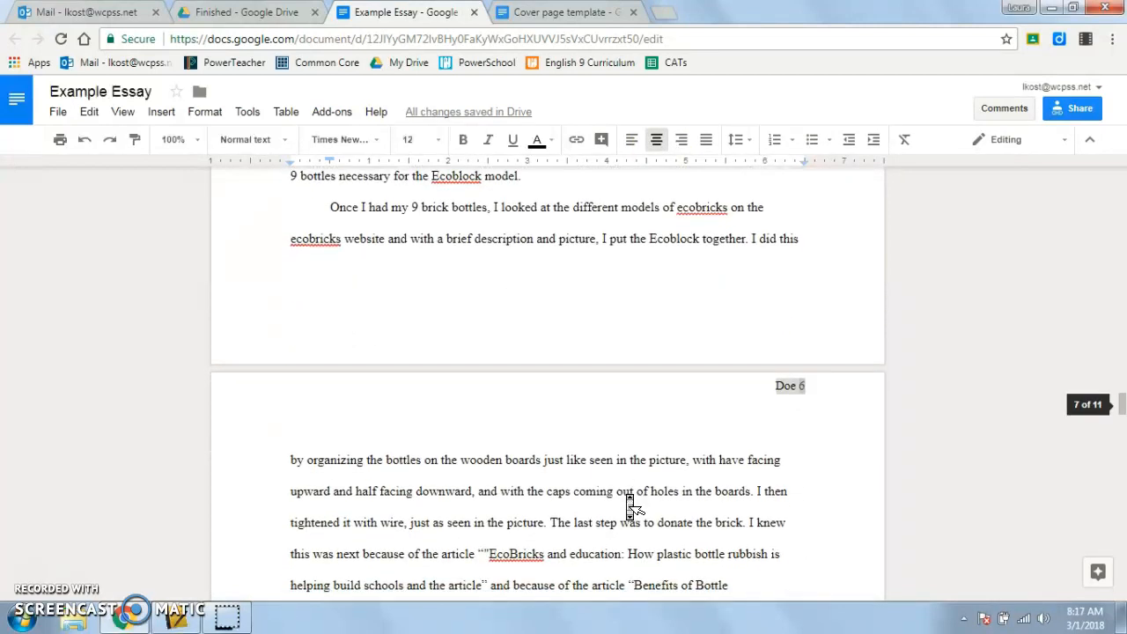
{"action": "scroll", "coordinate": [630, 508], "scroll_direction": "down", "scroll_amount": 4}
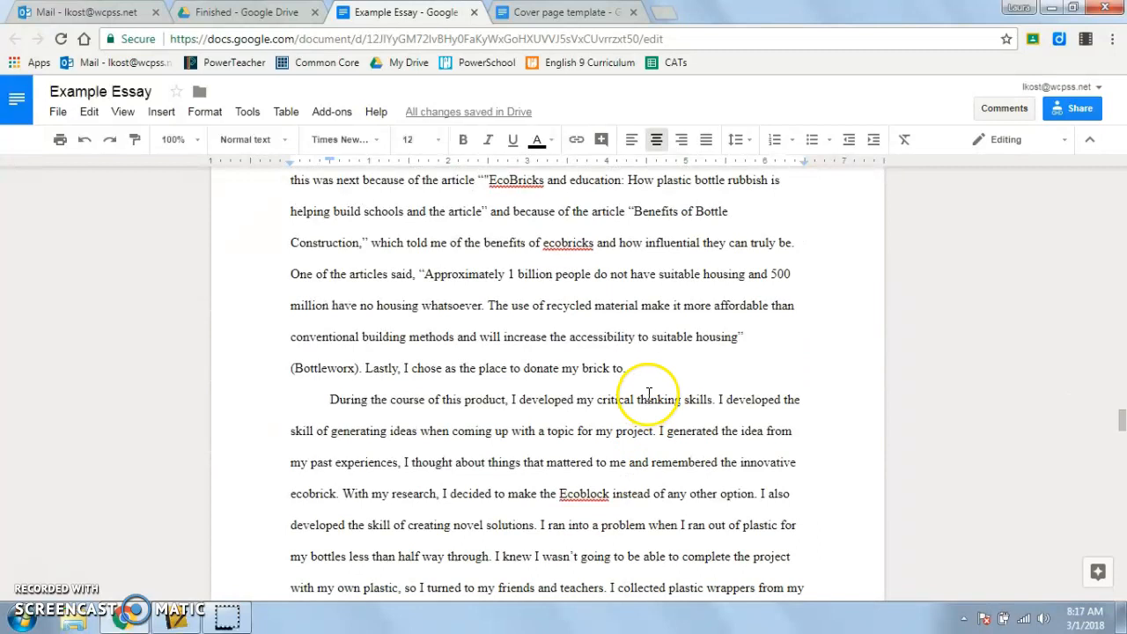
{"action": "left_click", "coordinate": [650, 381]}
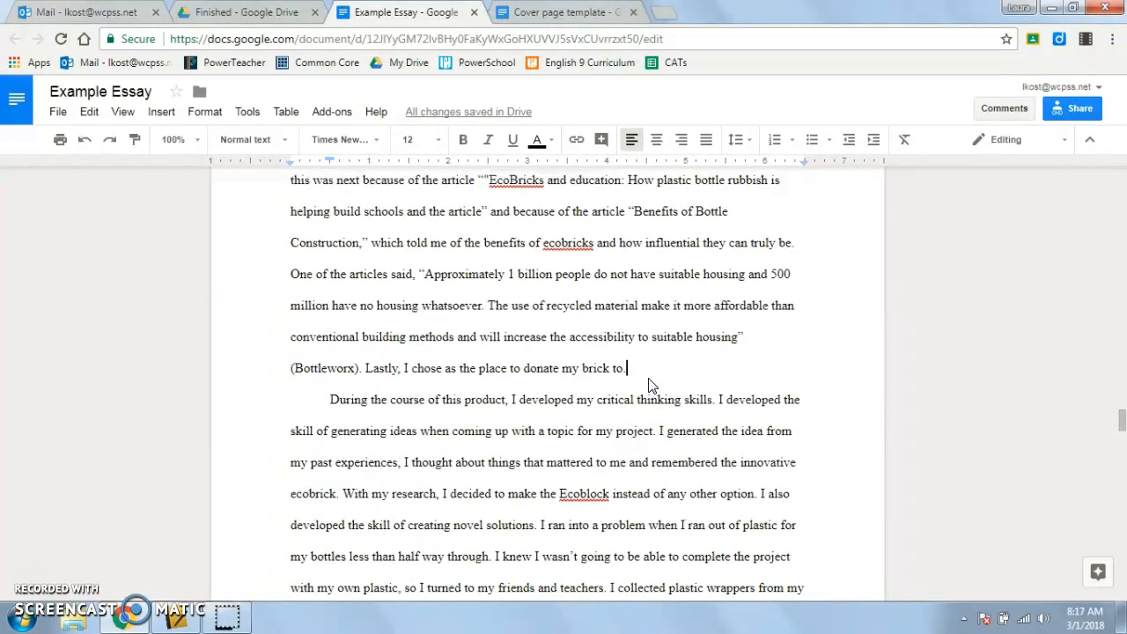
{"action": "key", "text": "Return"}
{"action": "left_click", "coordinate": [657, 142]}
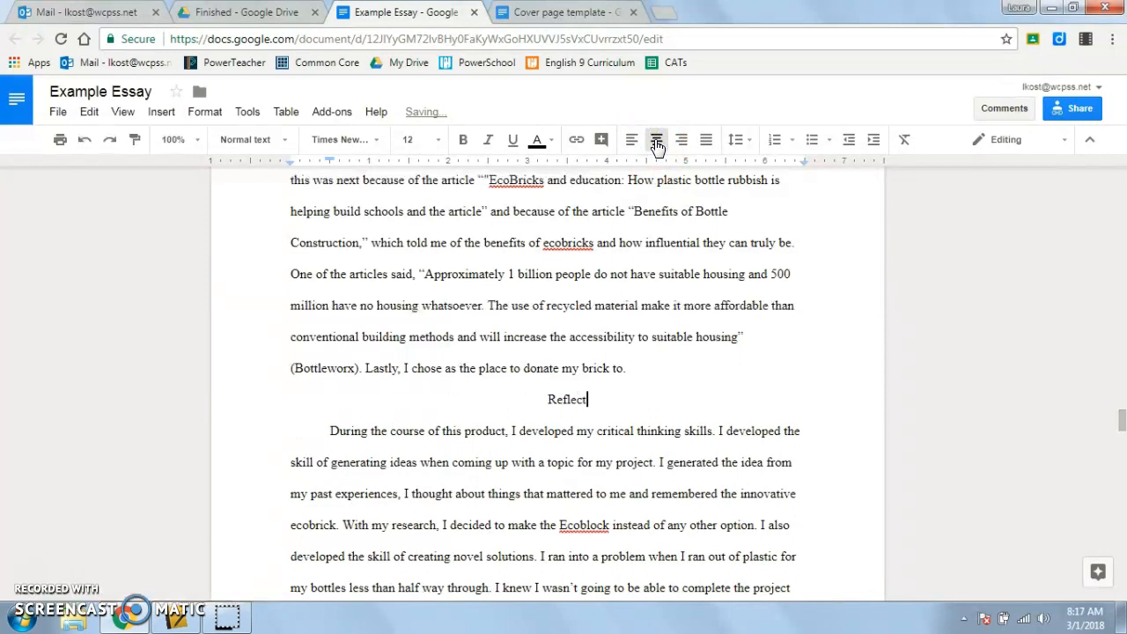
Step: Check the section names in the Table of Contents and change the essay's first section heading to "Investigation" to match
{"action": "scroll", "coordinate": [700, 326], "scroll_direction": "up", "scroll_amount": 2}
{"action": "scroll", "coordinate": [703, 329], "scroll_direction": "down", "scroll_amount": 4}
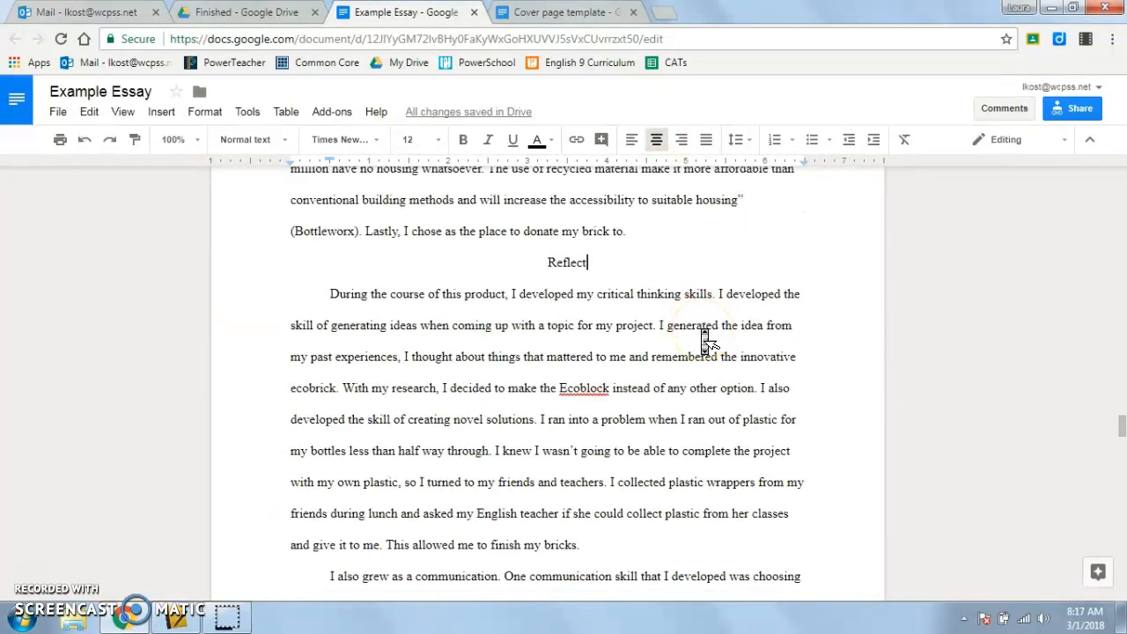
{"action": "scroll", "coordinate": [705, 339], "scroll_direction": "up", "scroll_amount": 20}
{"action": "scroll", "coordinate": [701, 326], "scroll_direction": "up", "scroll_amount": 20}
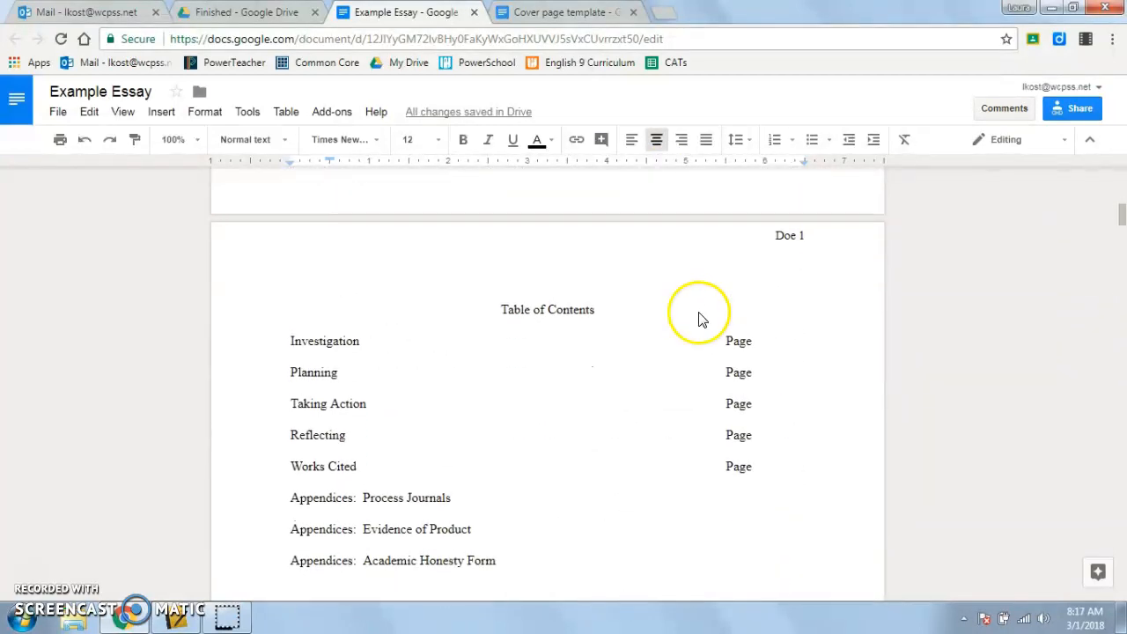
{"action": "left_click", "coordinate": [750, 339]}
{"action": "scroll", "coordinate": [768, 385], "scroll_direction": "down", "scroll_amount": 2}
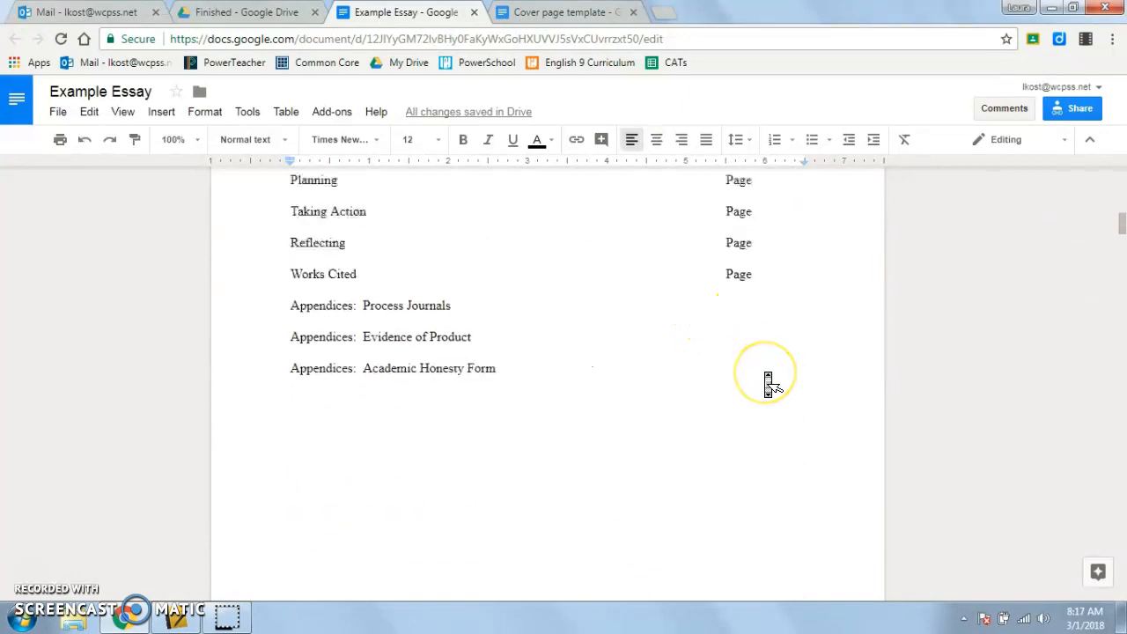
{"action": "scroll", "coordinate": [770, 382], "scroll_direction": "up", "scroll_amount": 2}
{"action": "scroll", "coordinate": [320, 289], "scroll_direction": "down", "scroll_amount": 1}
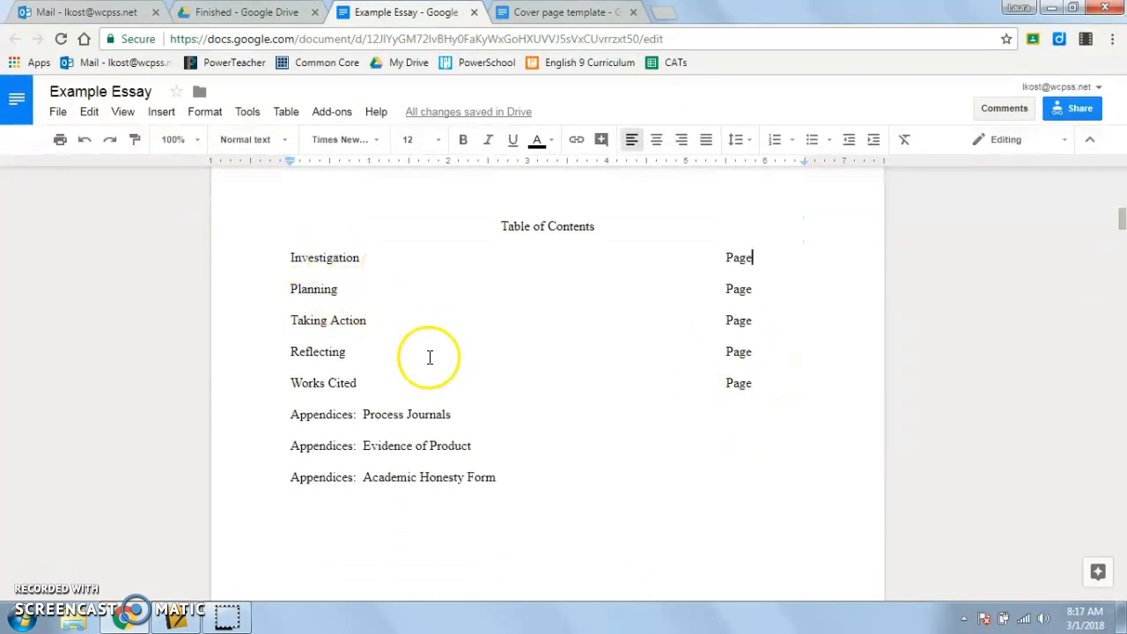
{"action": "scroll", "coordinate": [465, 390], "scroll_direction": "down", "scroll_amount": 10}
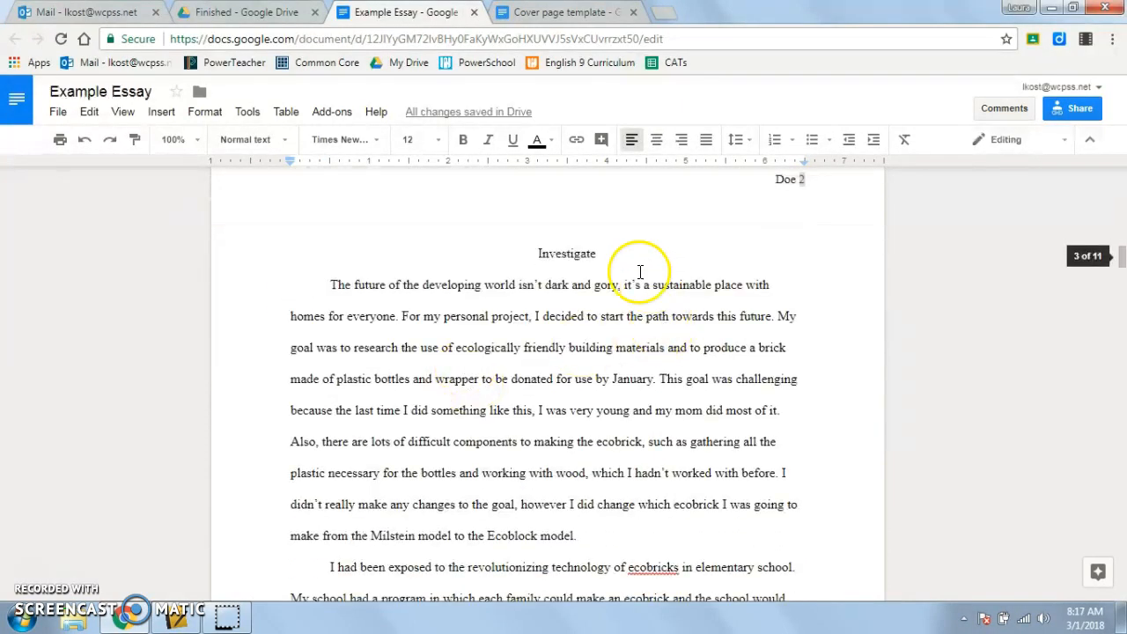
{"action": "left_click", "coordinate": [609, 254]}
{"action": "key", "text": "BackSpace"}
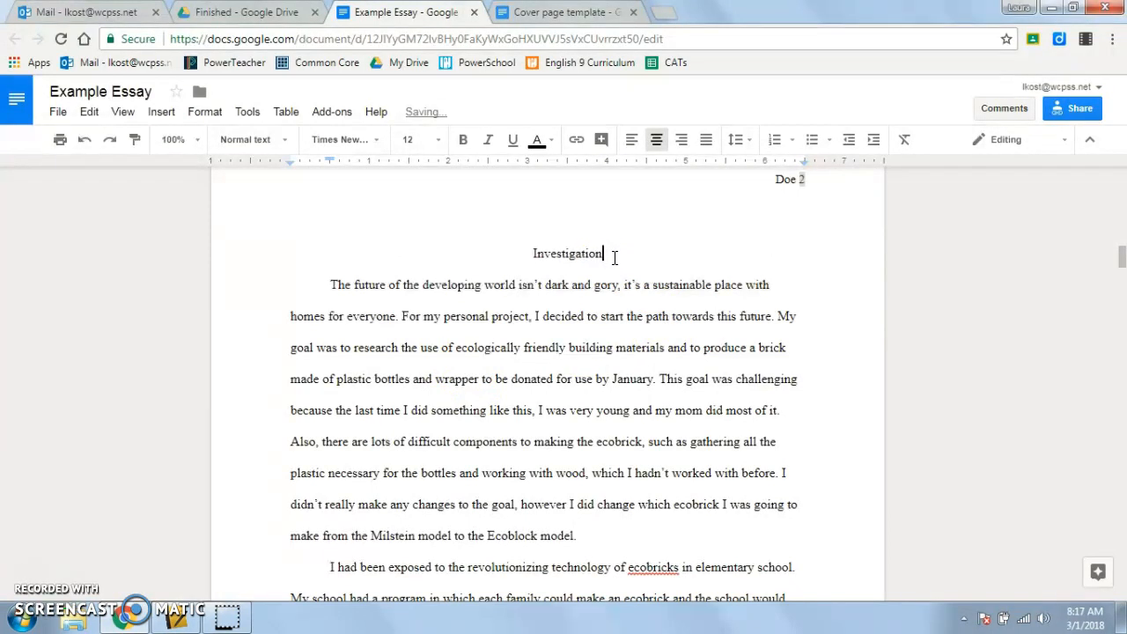
Step: Enter page number 2 for the Investigation entry in the Table of Contents
{"action": "scroll", "coordinate": [649, 361], "scroll_direction": "down", "scroll_amount": 2}
{"action": "scroll", "coordinate": [649, 369], "scroll_direction": "up", "scroll_amount": 9}
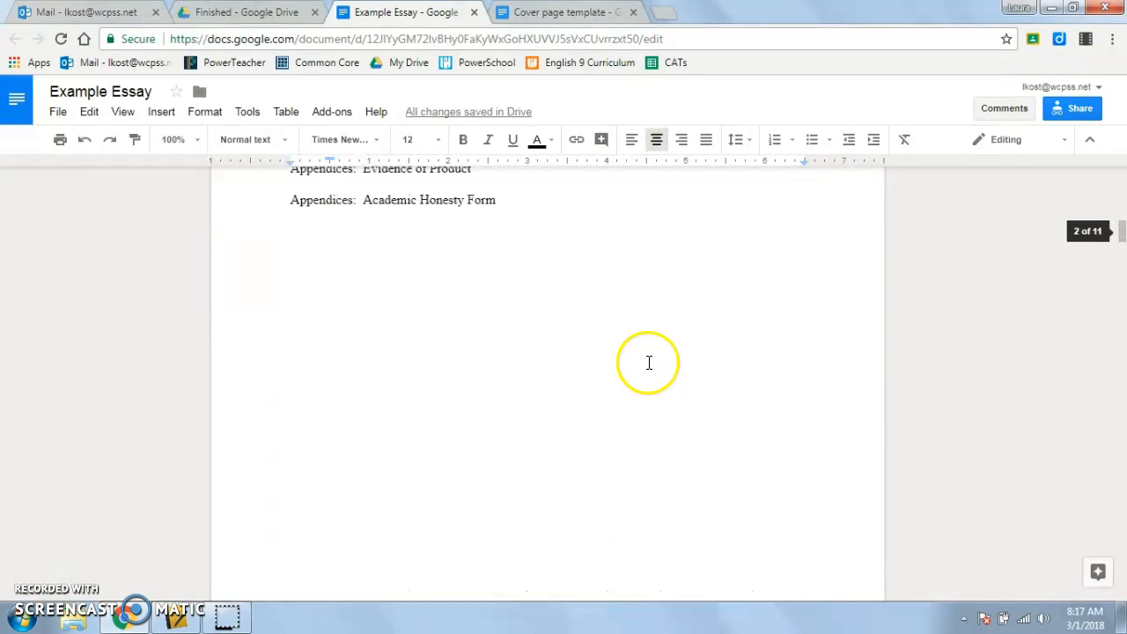
{"action": "scroll", "coordinate": [694, 269], "scroll_direction": "up", "scroll_amount": 5}
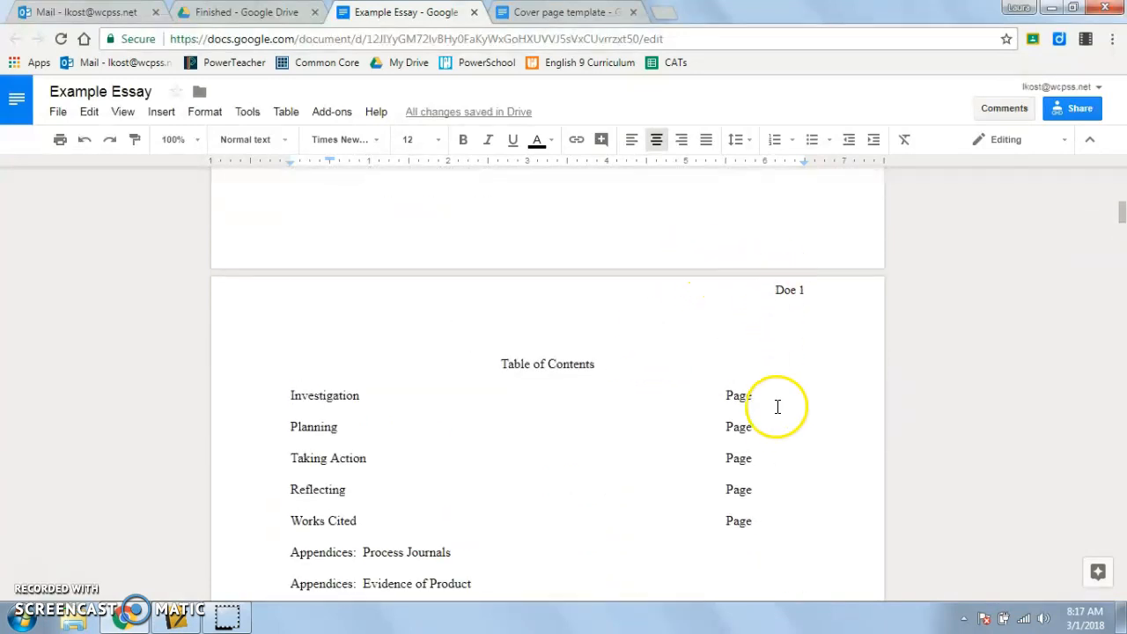
{"action": "left_click", "coordinate": [777, 397]}
Step: Complete the second section heading in the essay so it reads "Planning", matching the Table of Contents
{"action": "scroll", "coordinate": [777, 397], "scroll_direction": "down", "scroll_amount": 20}
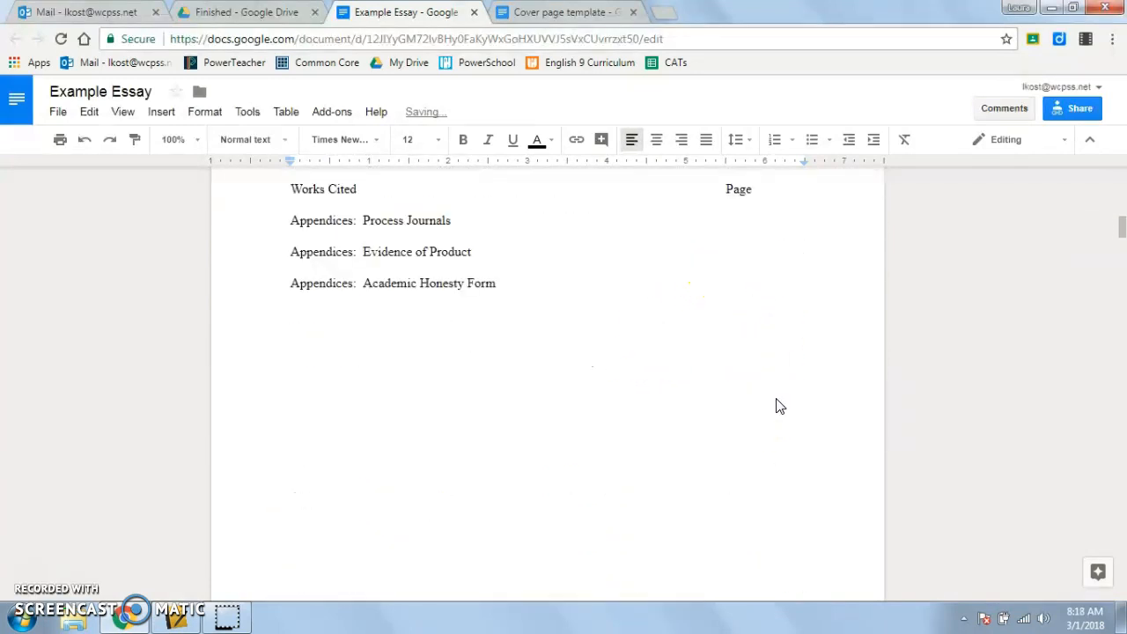
{"action": "scroll", "coordinate": [780, 411], "scroll_direction": "down", "scroll_amount": 10}
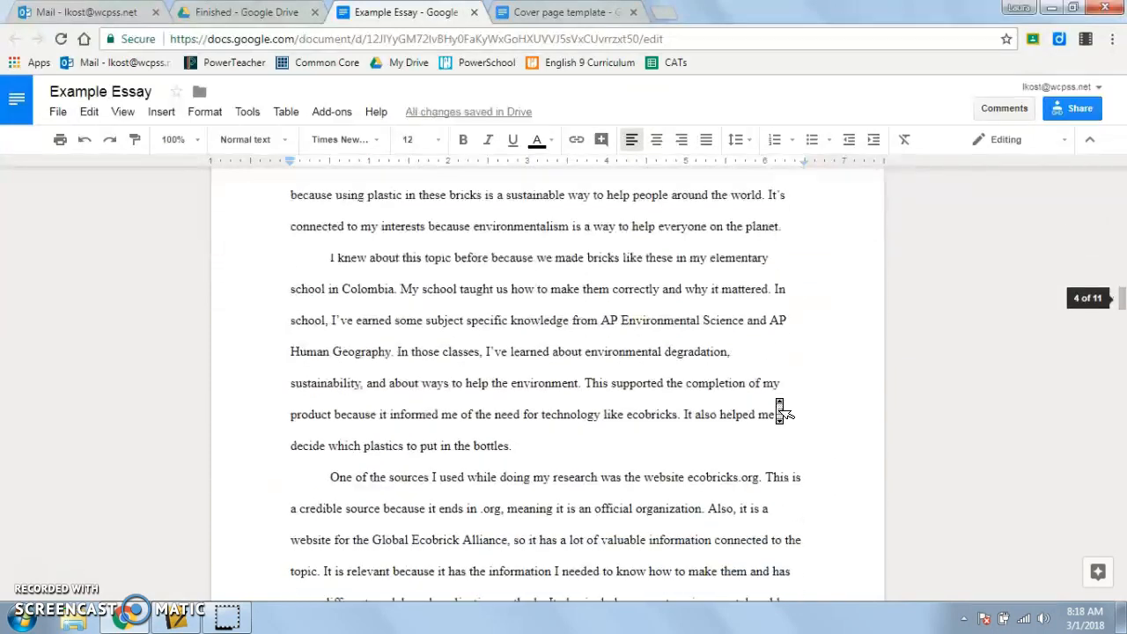
{"action": "left_click", "coordinate": [573, 371]}
{"action": "type", "text": "nning"}
Step: Enter page number 4 for the Planning entry in the Table of Contents
{"action": "scroll", "coordinate": [577, 378], "scroll_direction": "up", "scroll_amount": 15}
{"action": "scroll", "coordinate": [572, 378], "scroll_direction": "up", "scroll_amount": 10}
{"action": "middle_click", "coordinate": [574, 377]}
{"action": "scroll", "coordinate": [574, 377], "scroll_direction": "up", "scroll_amount": 5}
{"action": "left_click", "coordinate": [775, 455]}
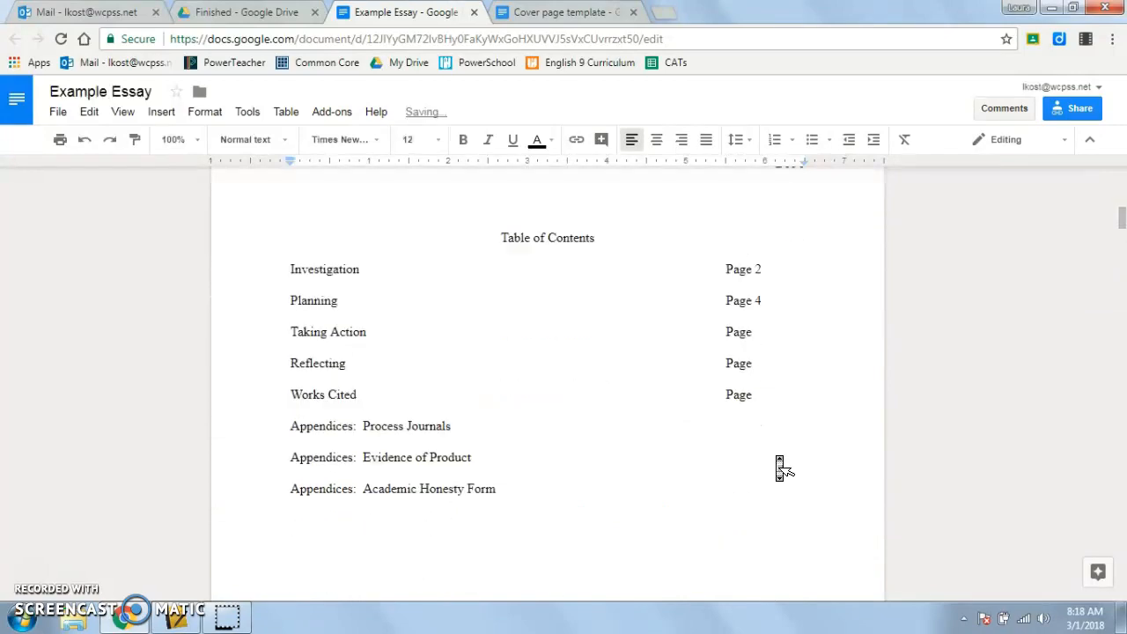
Step: Change the section heading "Take Action" to "Taking Action"
{"action": "scroll", "coordinate": [779, 469], "scroll_direction": "down", "scroll_amount": 20}
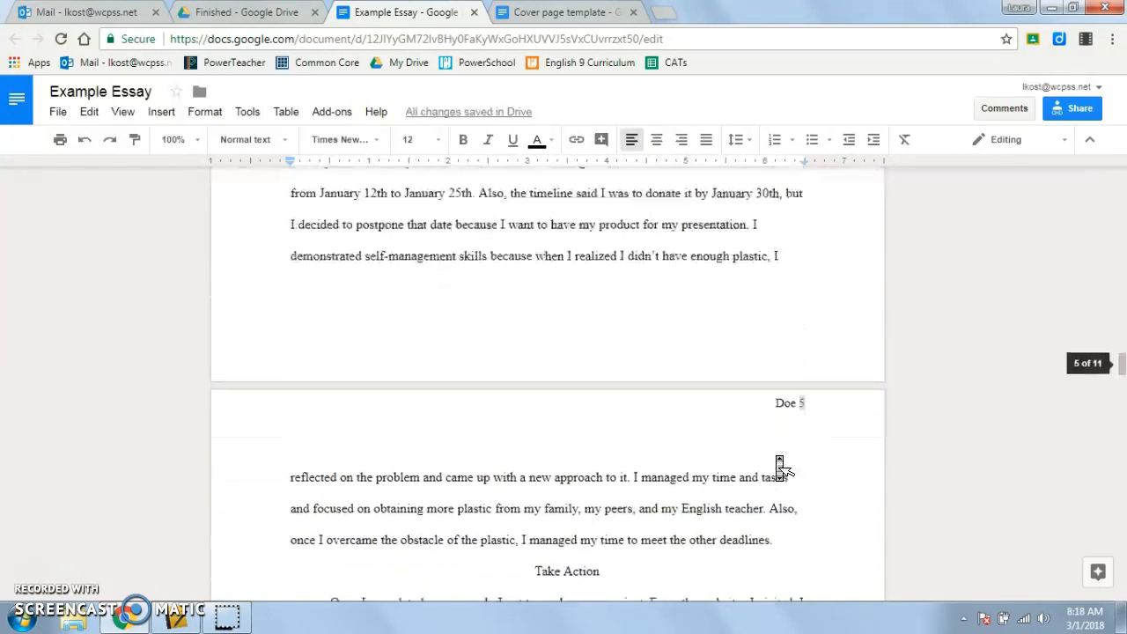
{"action": "scroll", "coordinate": [778, 457], "scroll_direction": "down", "scroll_amount": 1}
{"action": "left_click", "coordinate": [570, 341]}
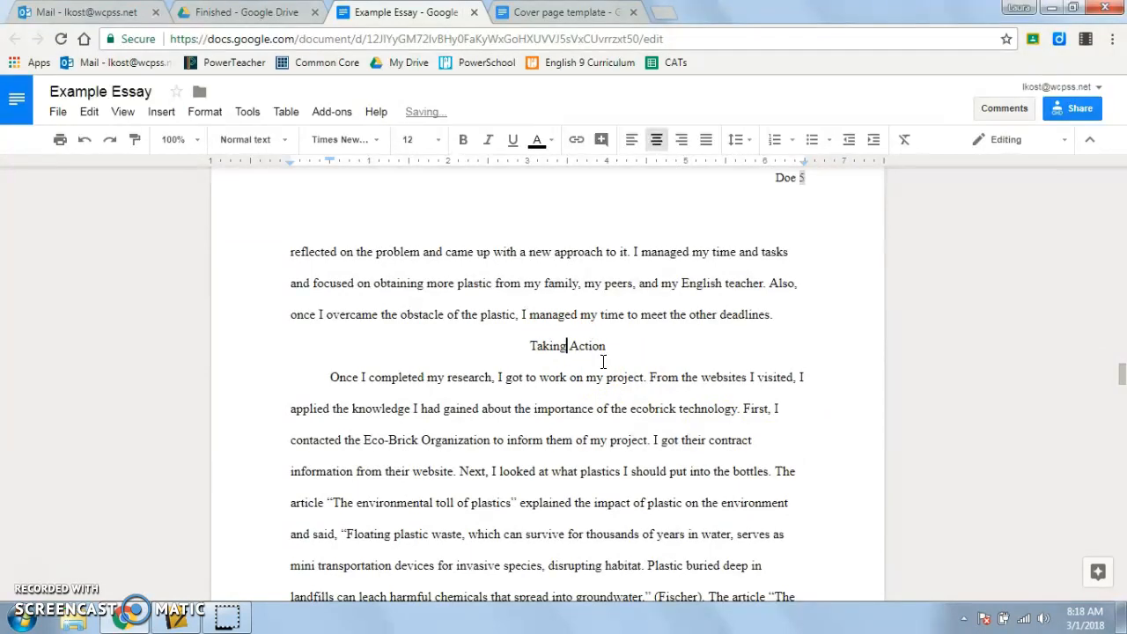
Step: Enter page number 5 for the Taking Action entry in the Table of Contents
{"action": "scroll", "coordinate": [604, 374], "scroll_direction": "up", "scroll_amount": 20}
{"action": "scroll", "coordinate": [605, 373], "scroll_direction": "up", "scroll_amount": 7}
{"action": "left_click", "coordinate": [634, 361]}
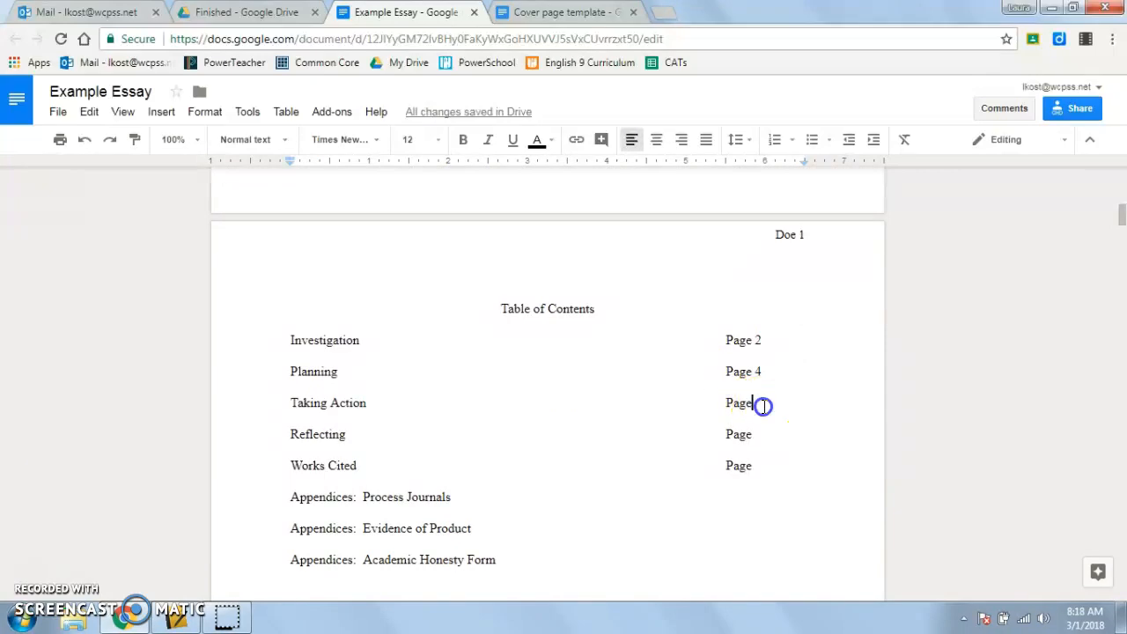
Step: Complete the "Reflect" section heading so it matches the Reflecting entry in the Table of Contents
{"action": "scroll", "coordinate": [766, 418], "scroll_direction": "down", "scroll_amount": 20}
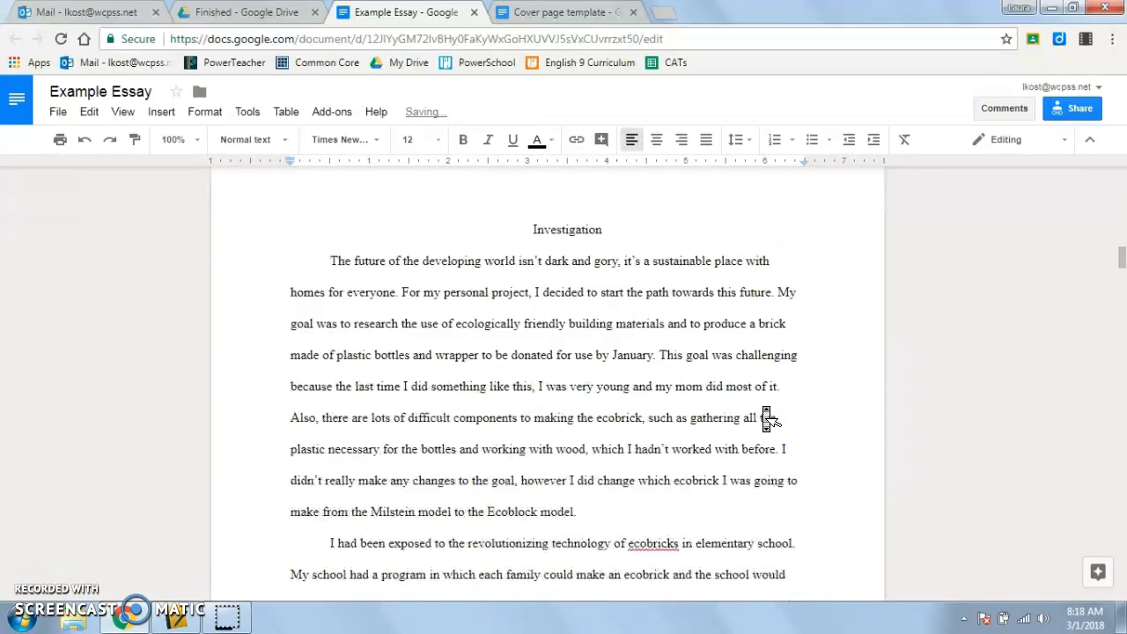
{"action": "scroll", "coordinate": [766, 419], "scroll_direction": "down", "scroll_amount": 12}
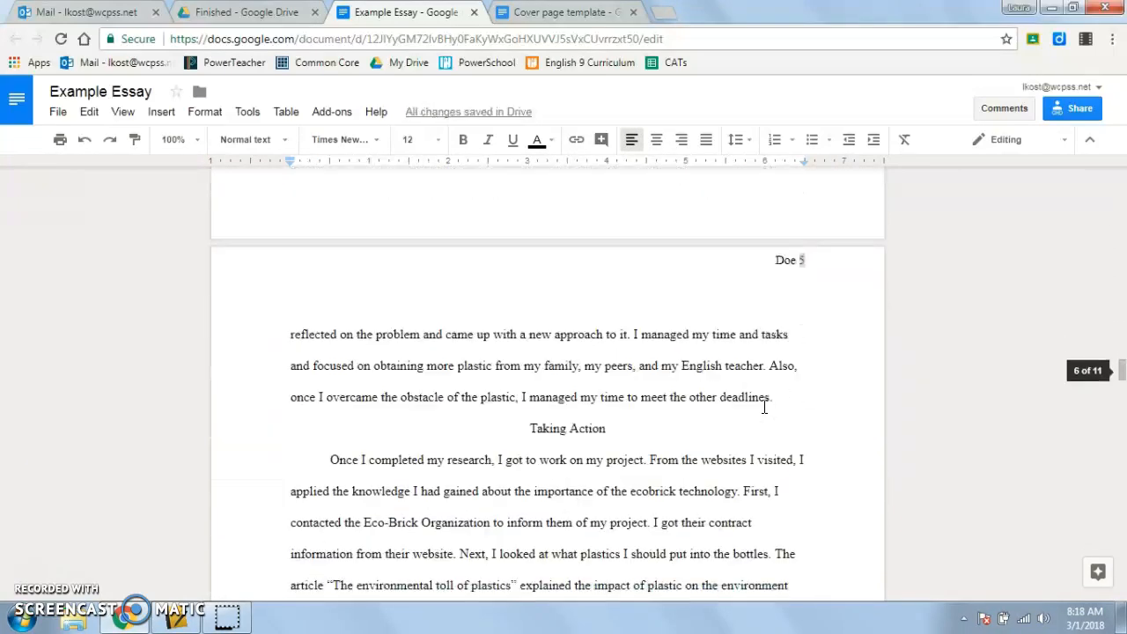
{"action": "scroll", "coordinate": [766, 418], "scroll_direction": "down", "scroll_amount": 10}
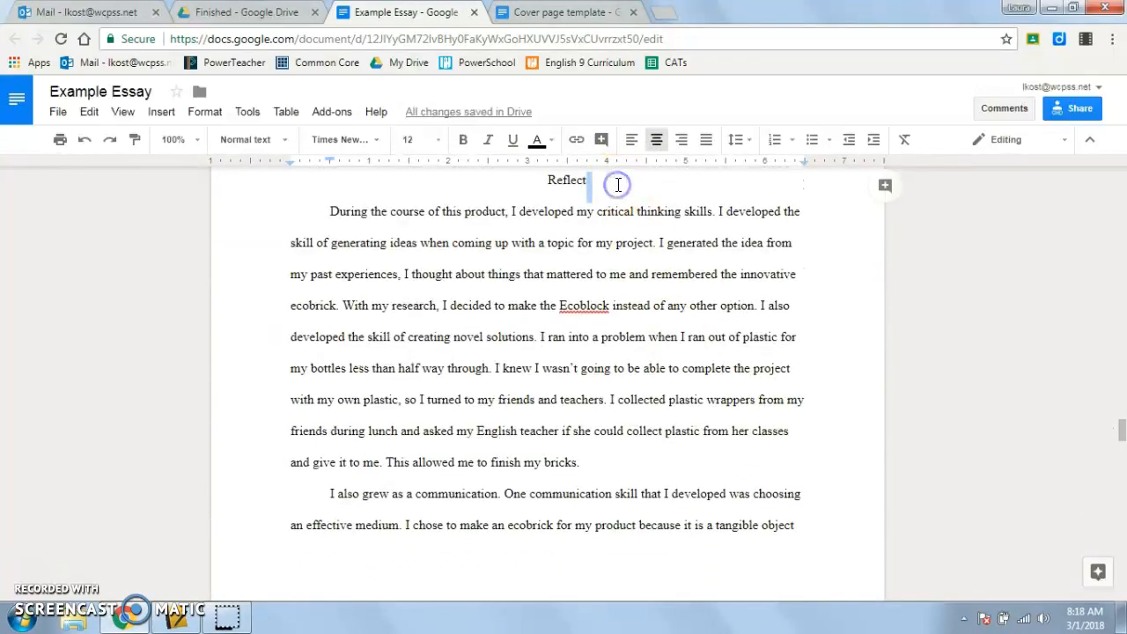
{"action": "key", "text": "Up"}
Step: Enter page number 6 for the Reflecting entry in the Table of Contents
{"action": "scroll", "coordinate": [620, 185], "scroll_direction": "up", "scroll_amount": 6}
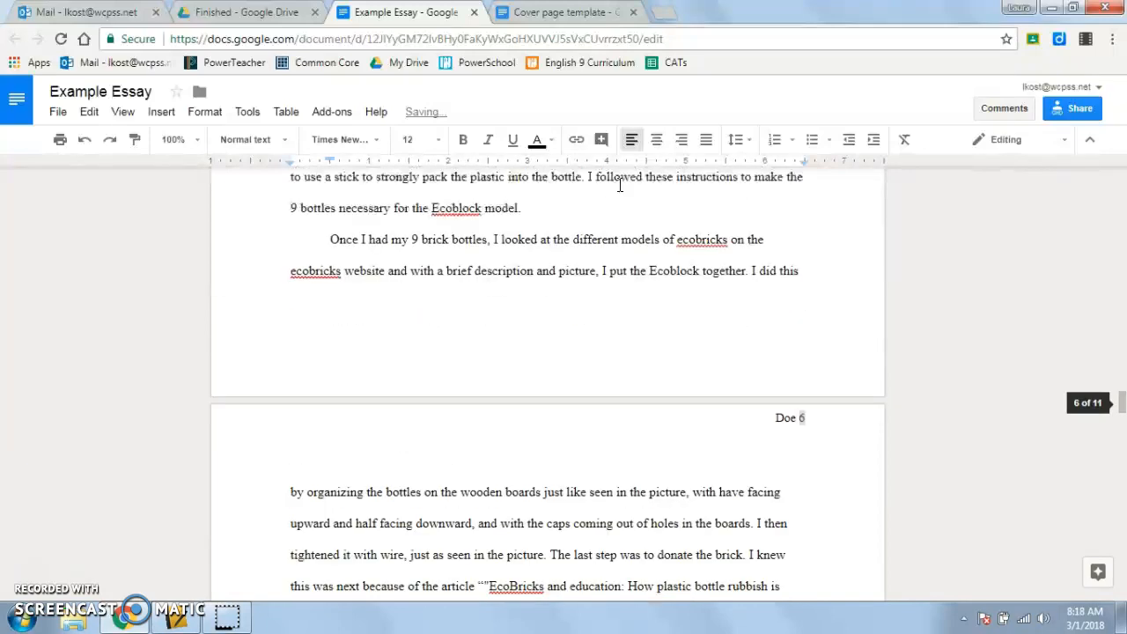
{"action": "scroll", "coordinate": [620, 185], "scroll_direction": "up", "scroll_amount": 15}
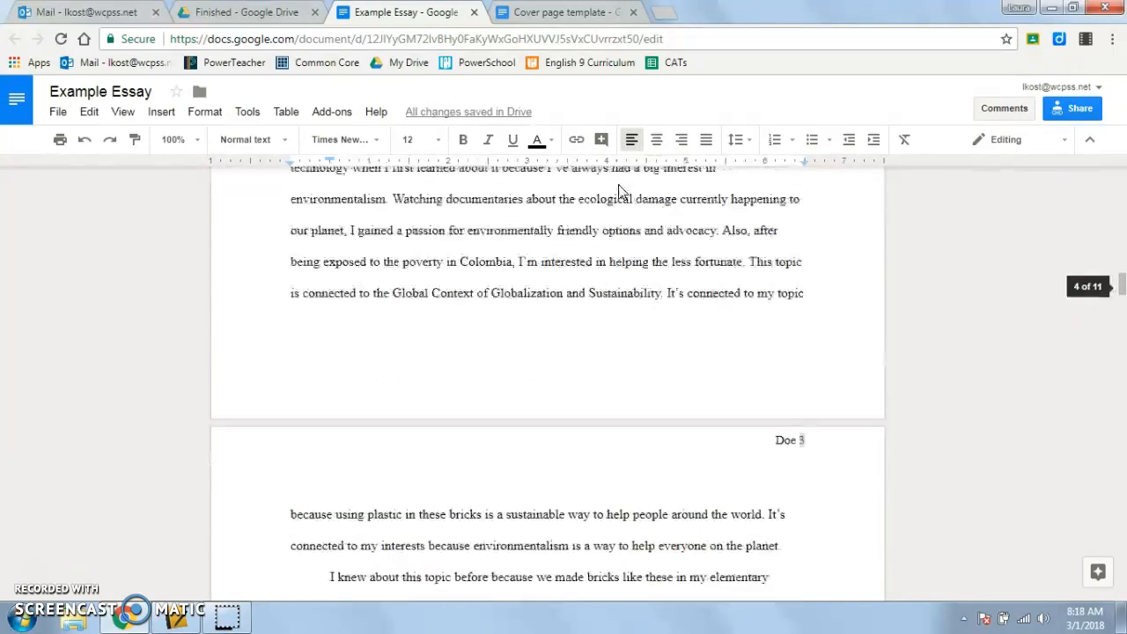
{"action": "scroll", "coordinate": [620, 184], "scroll_direction": "up", "scroll_amount": 5}
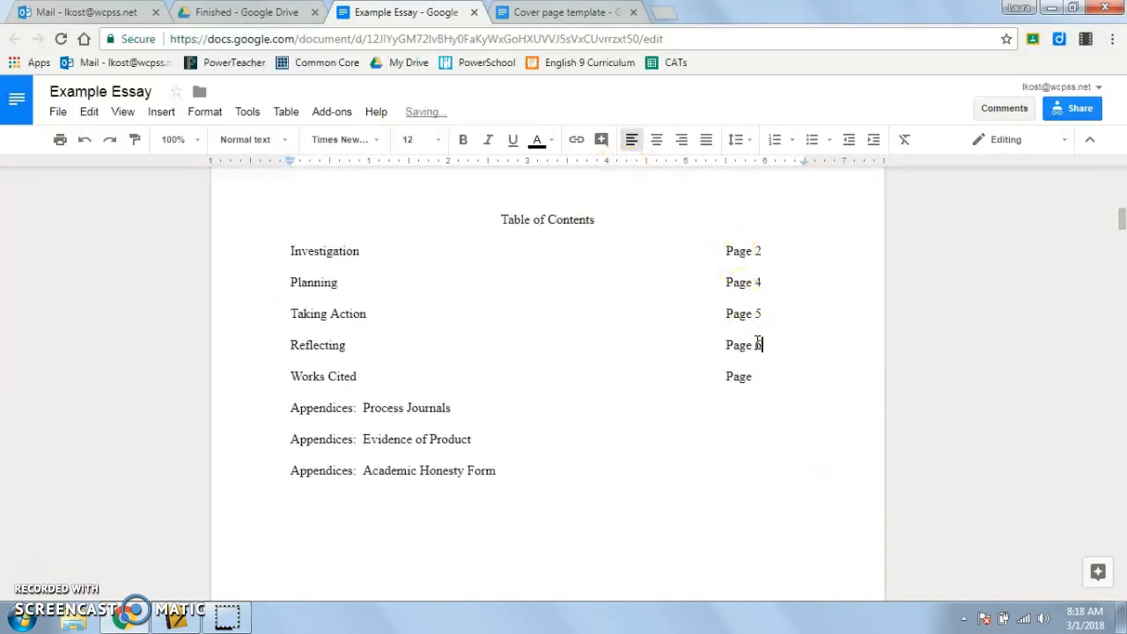
Step: Insert blank lines after the essay's final paragraph to move the Works Cited heading and its entries onto a new page
{"action": "scroll", "coordinate": [763, 355], "scroll_direction": "down", "scroll_amount": 20}
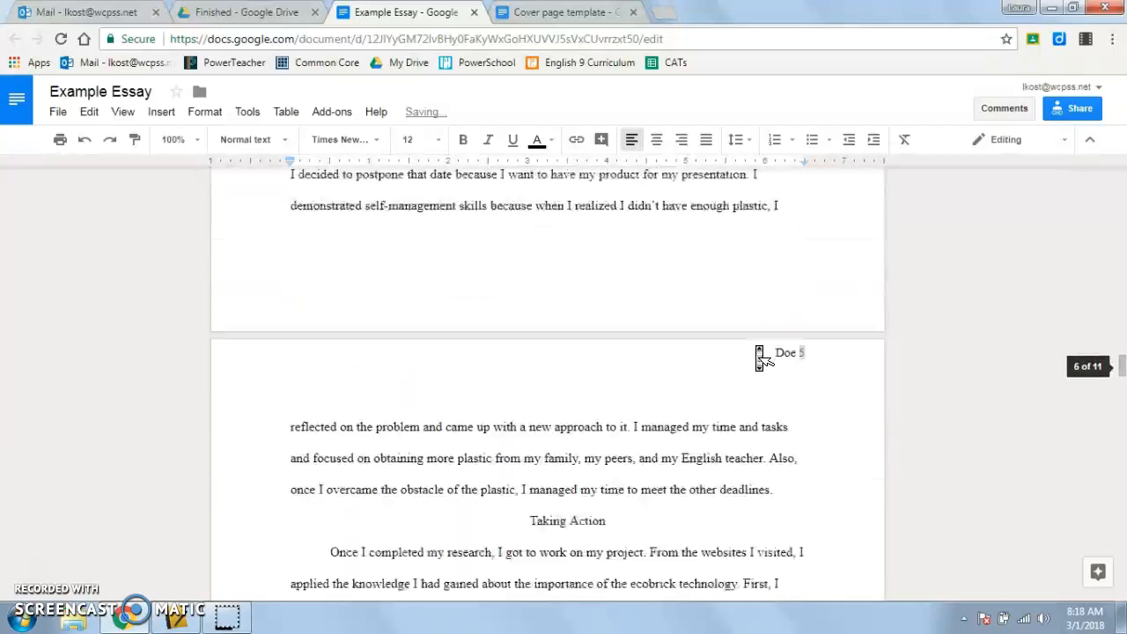
{"action": "scroll", "coordinate": [762, 355], "scroll_direction": "down", "scroll_amount": 15}
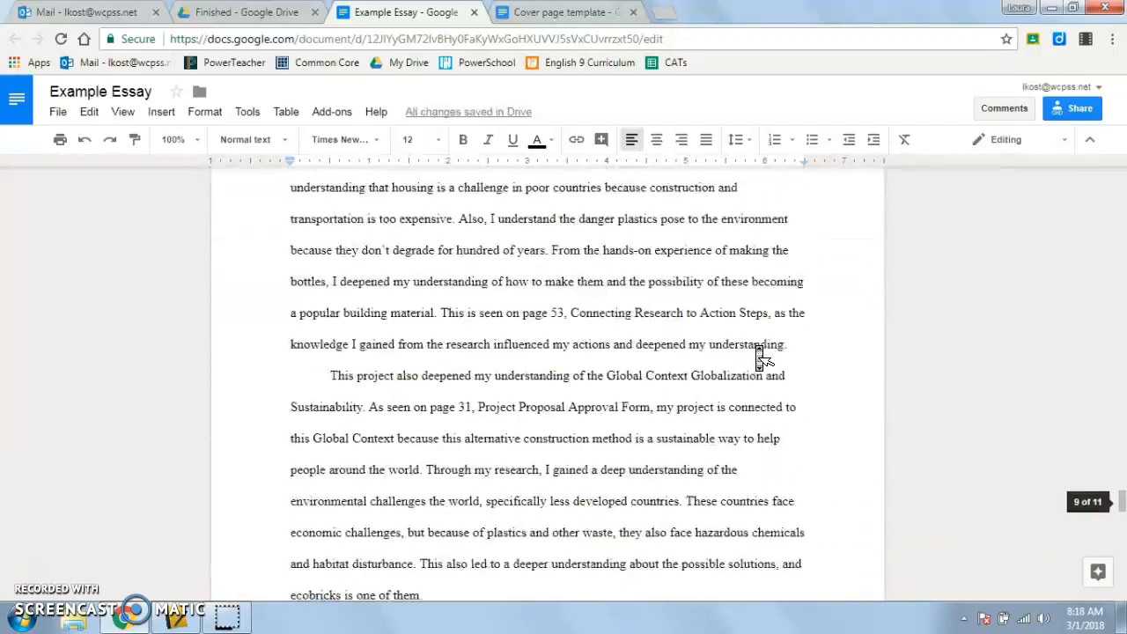
{"action": "scroll", "coordinate": [757, 346], "scroll_direction": "down", "scroll_amount": 10}
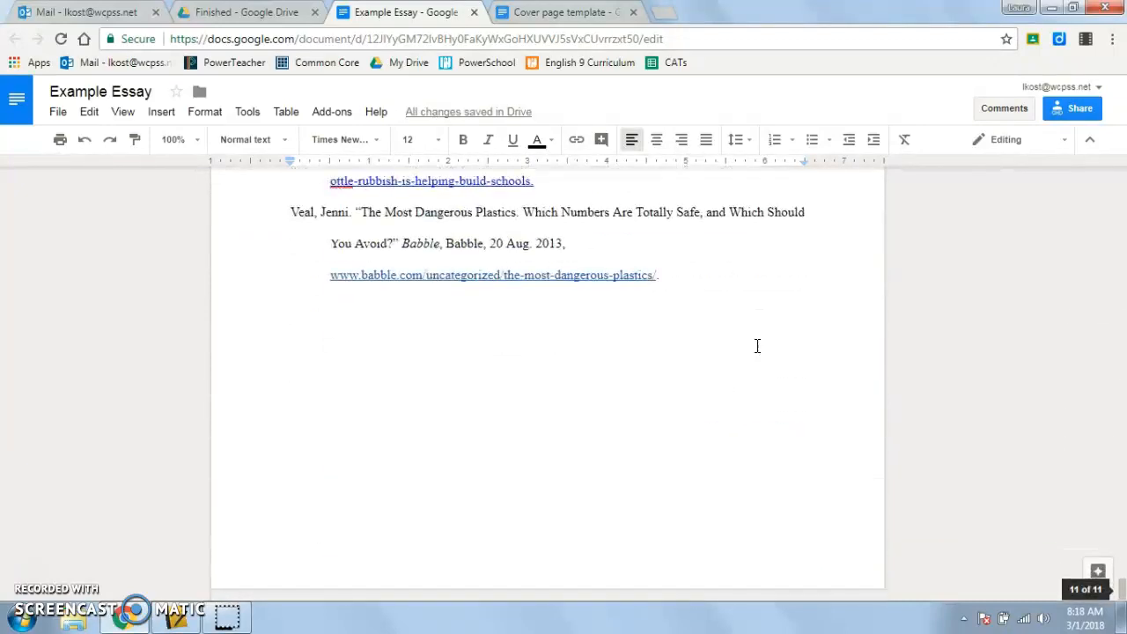
{"action": "scroll", "coordinate": [759, 357], "scroll_direction": "up", "scroll_amount": 4}
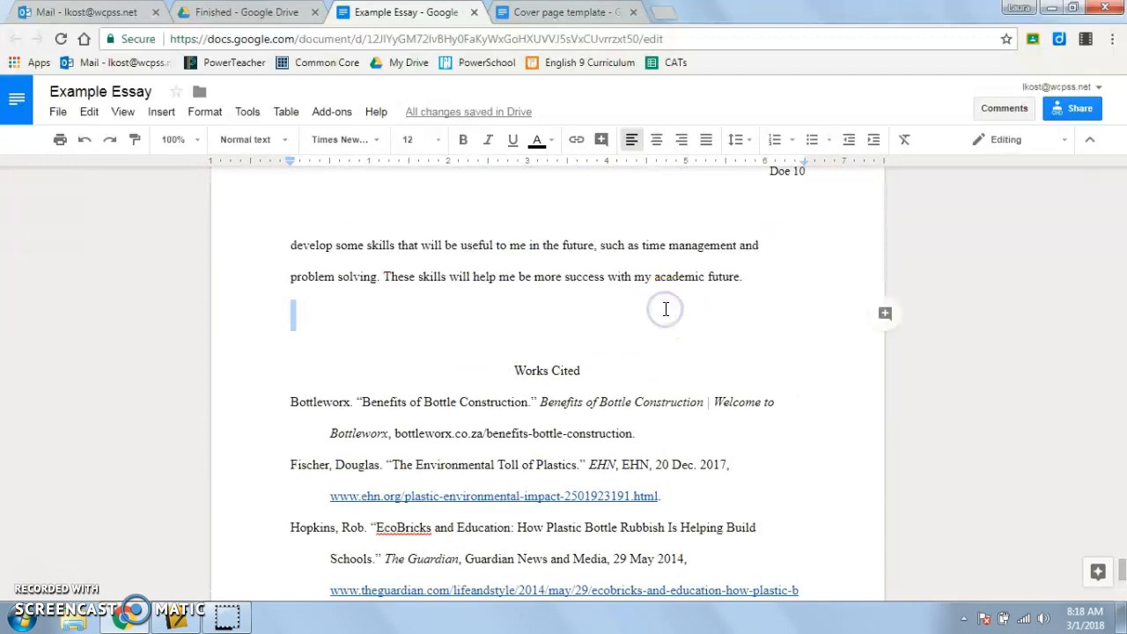
{"action": "key", "text": "Return"}
{"action": "key", "text": "Return"}
{"action": "key", "text": "Return"}
{"action": "key", "text": "Return"}
{"action": "key", "text": "Return"}
{"action": "key", "text": "Return"}
{"action": "key", "text": "Return"}
{"action": "key", "text": "Return"}
{"action": "key", "text": "Return"}
{"action": "scroll", "coordinate": [667, 323], "scroll_direction": "down", "scroll_amount": 5}
{"action": "scroll", "coordinate": [666, 313], "scroll_direction": "up", "scroll_amount": 3}
{"action": "key", "text": "Return"}
{"action": "key", "text": "Return"}
{"action": "scroll", "coordinate": [668, 323], "scroll_direction": "down", "scroll_amount": 4}
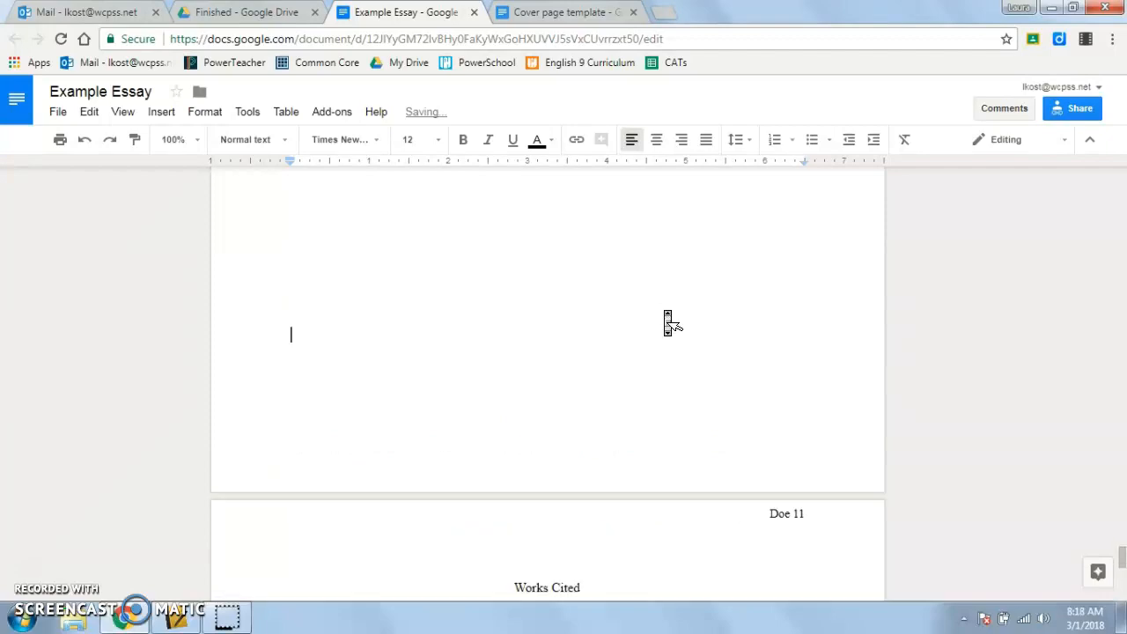
Step: Enter page number 11 for the Works Cited entry in the Table of Contents
{"action": "scroll", "coordinate": [668, 323], "scroll_direction": "up", "scroll_amount": 5}
{"action": "scroll", "coordinate": [668, 323], "scroll_direction": "up", "scroll_amount": 20}
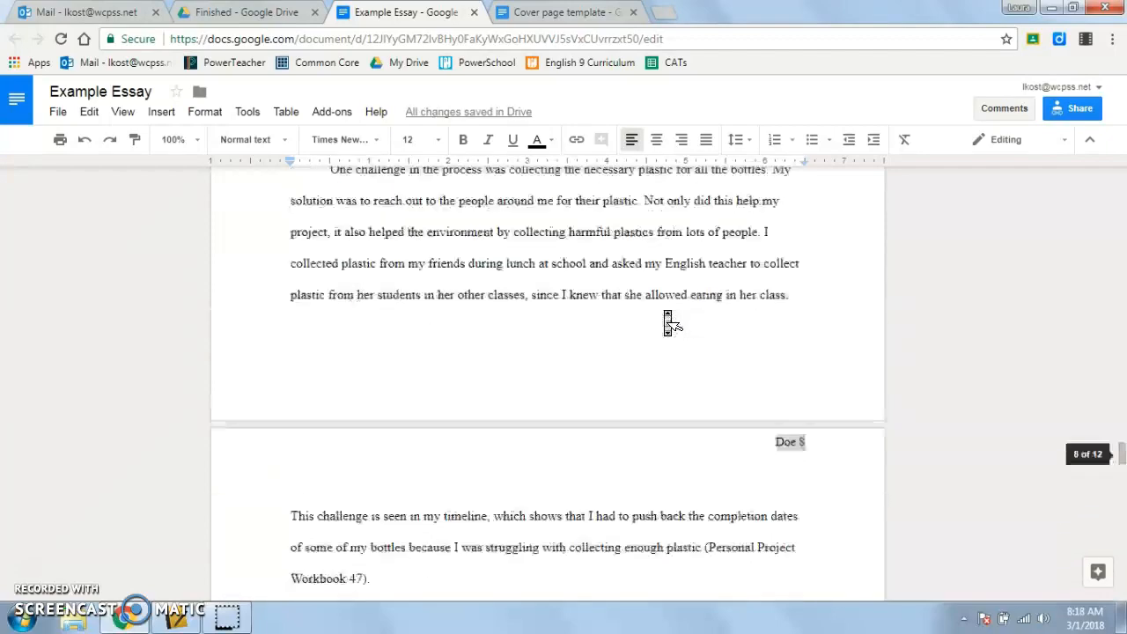
{"action": "scroll", "coordinate": [667, 323], "scroll_direction": "up", "scroll_amount": 20}
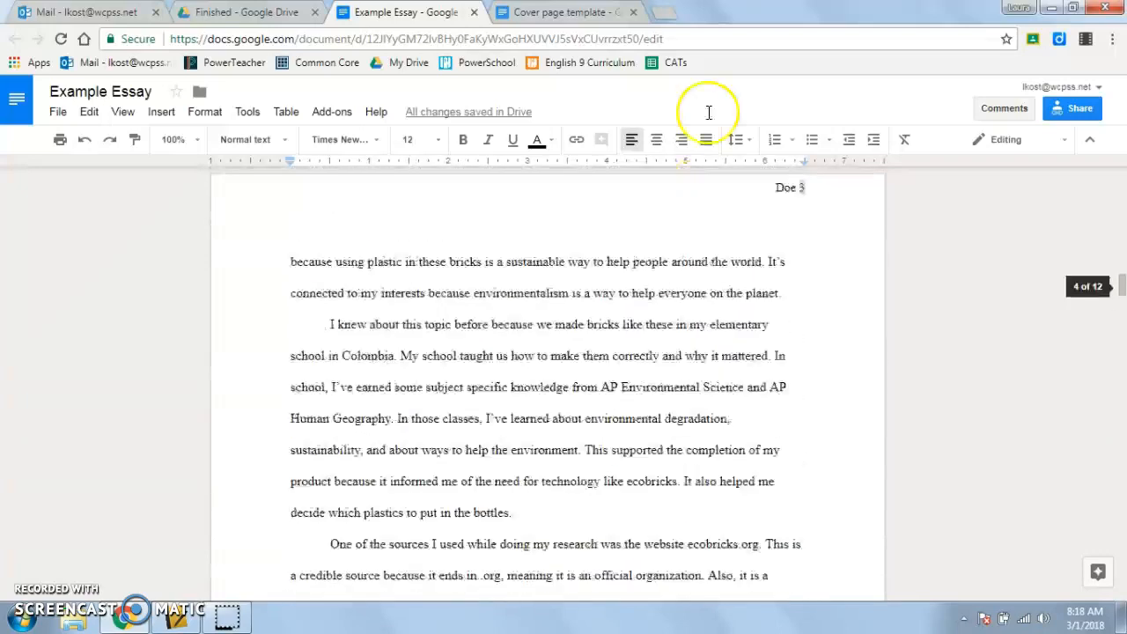
{"action": "left_click", "coordinate": [739, 444]}
{"action": "scroll", "coordinate": [738, 450], "scroll_direction": "up", "scroll_amount": 3}
{"action": "scroll", "coordinate": [738, 450], "scroll_direction": "up", "scroll_amount": 15}
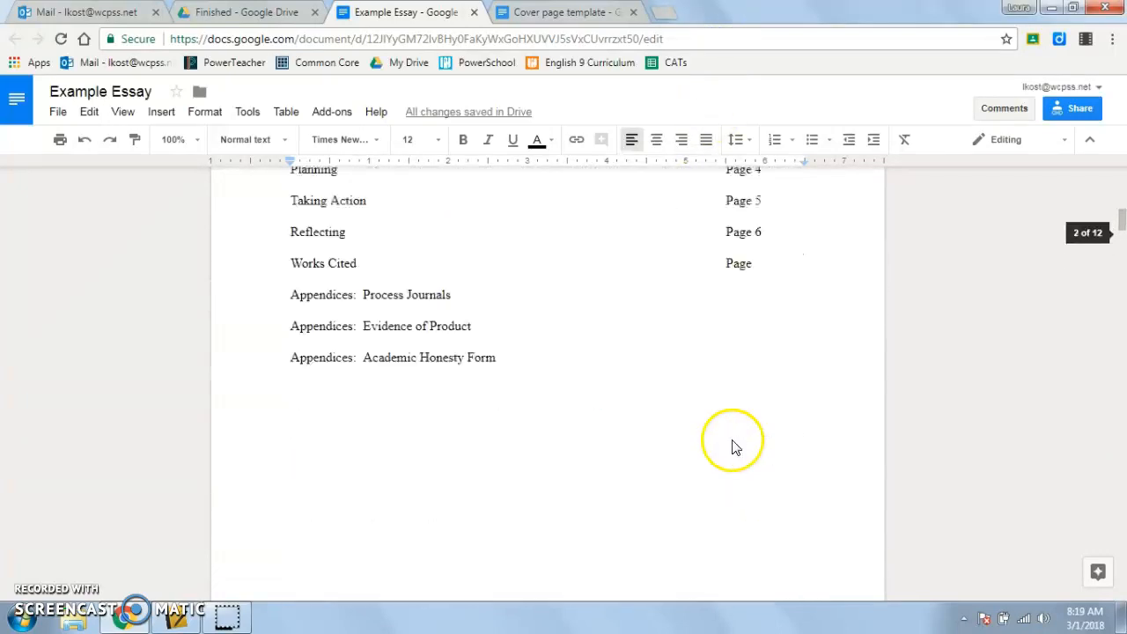
{"action": "scroll", "coordinate": [734, 448], "scroll_direction": "down", "scroll_amount": 8}
{"action": "scroll", "coordinate": [734, 448], "scroll_direction": "down", "scroll_amount": 5}
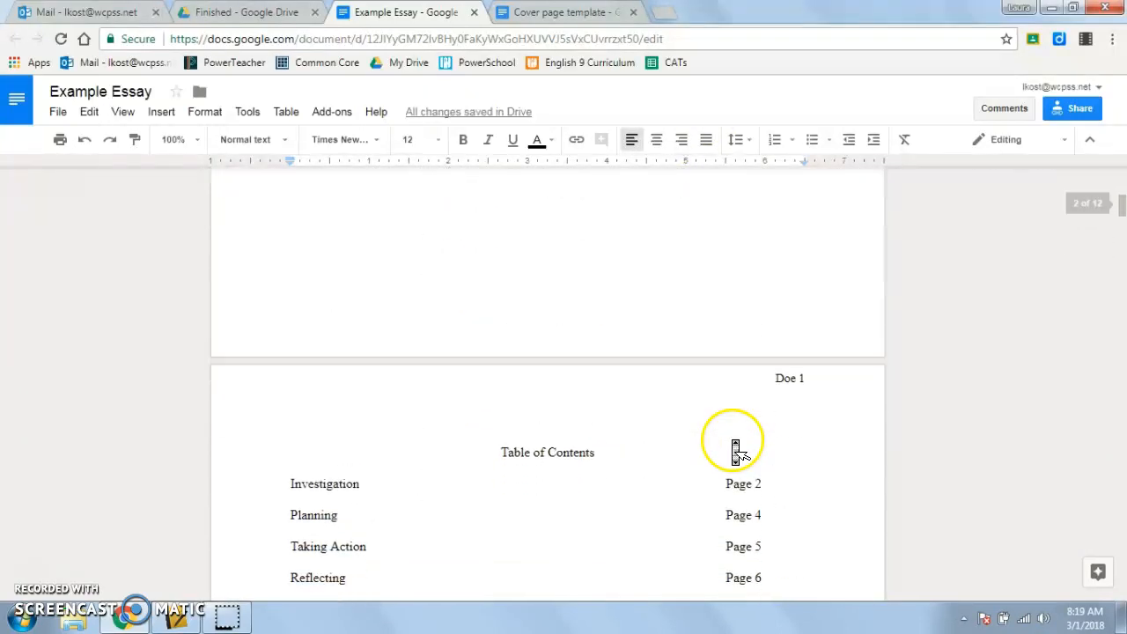
{"action": "left_click", "coordinate": [768, 362]}
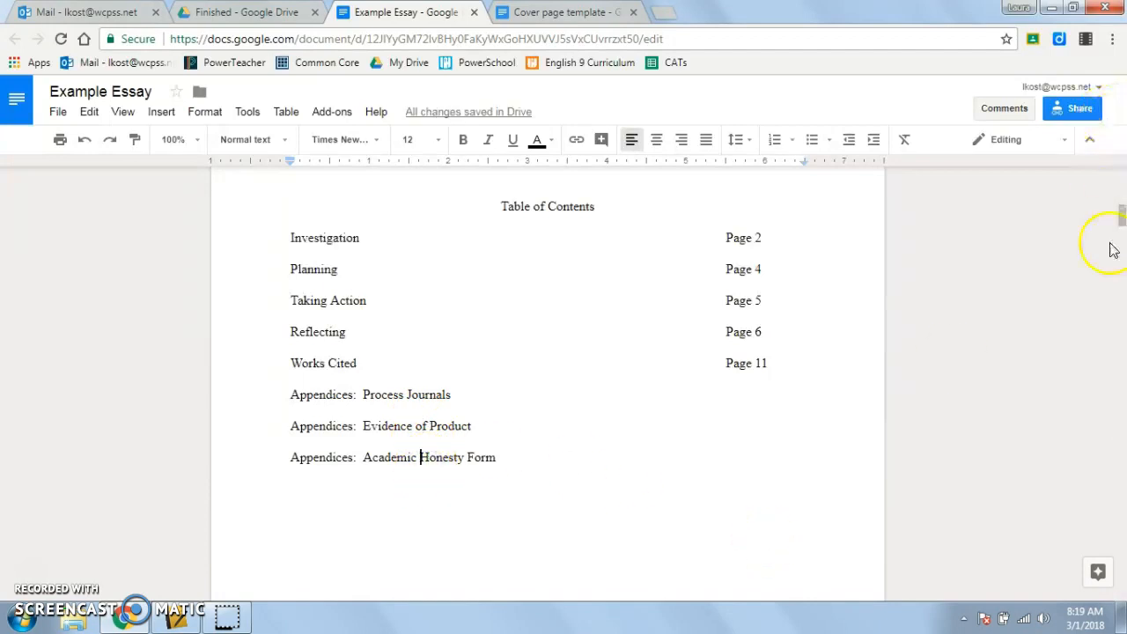
Step: Review the essay from the Works Cited back to the cover page, including the Submission Checklist and the start of the Table of Contents
{"action": "left_click_drag", "start_coordinate": [1121, 217], "coordinate": [1122, 592]}
{"action": "scroll", "coordinate": [805, 467], "scroll_direction": "up", "scroll_amount": 20}
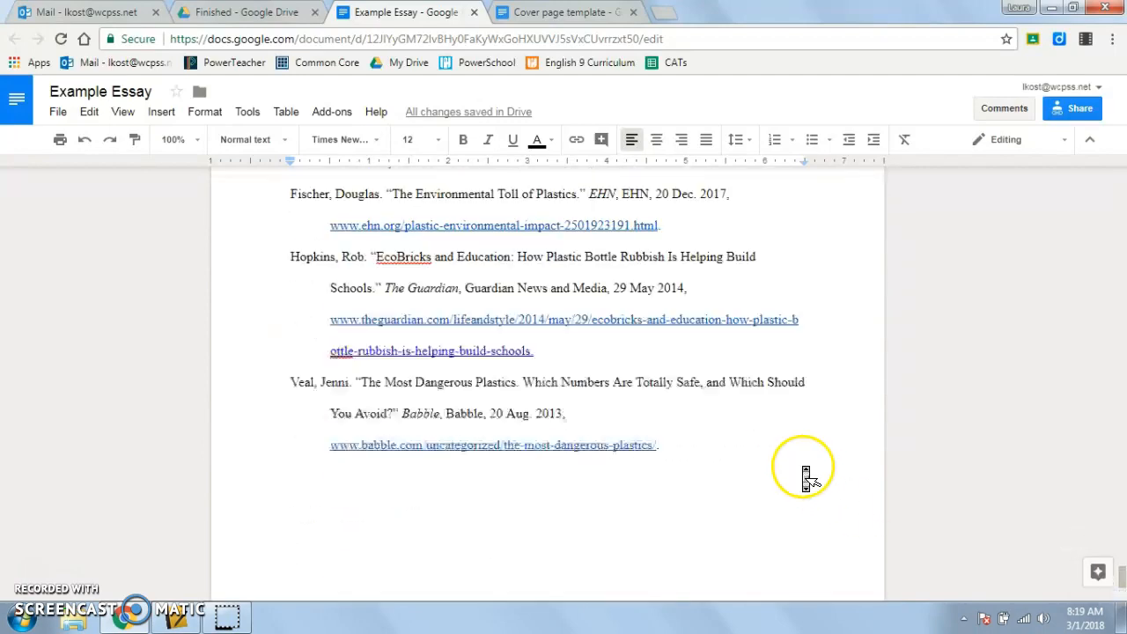
{"action": "scroll", "coordinate": [805, 476], "scroll_direction": "up", "scroll_amount": 20}
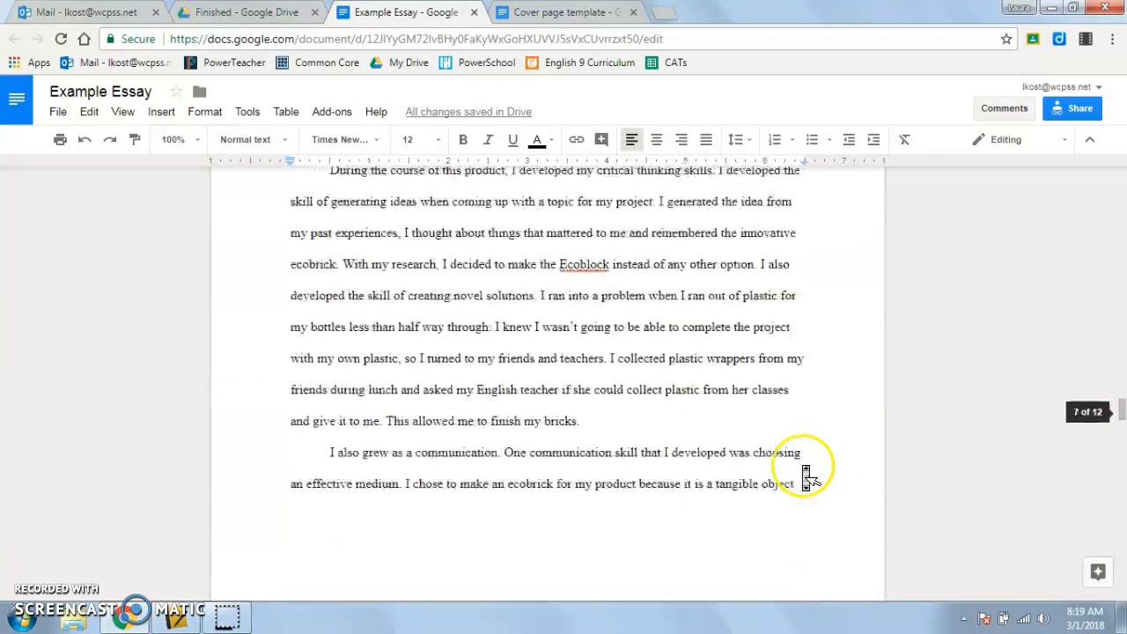
{"action": "scroll", "coordinate": [807, 475], "scroll_direction": "up", "scroll_amount": 20}
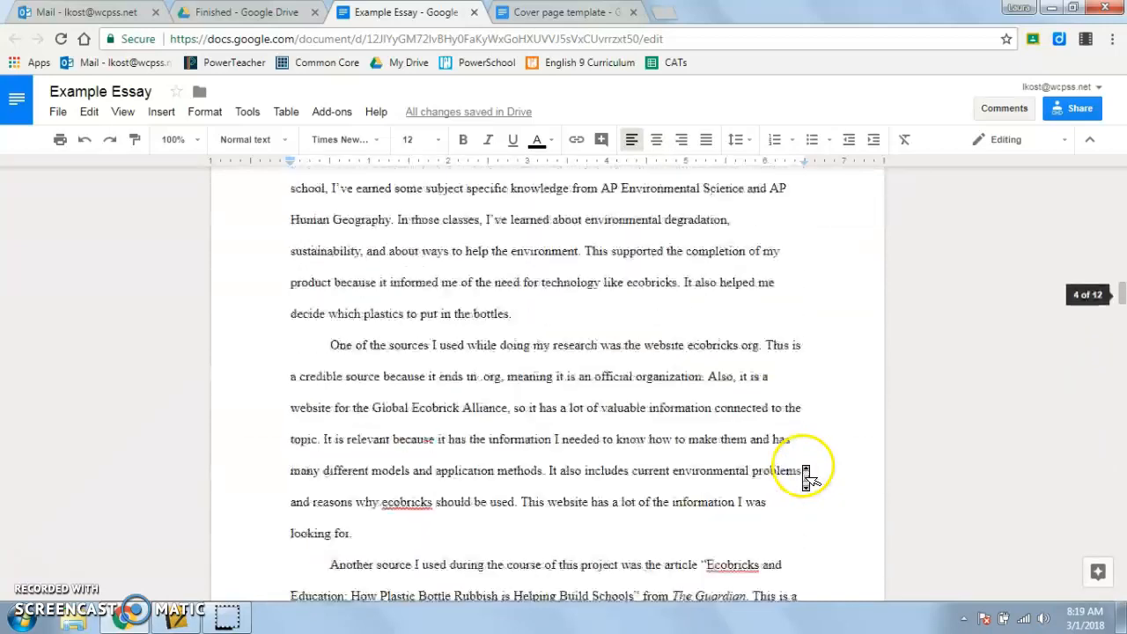
{"action": "scroll", "coordinate": [805, 473], "scroll_direction": "up", "scroll_amount": 20}
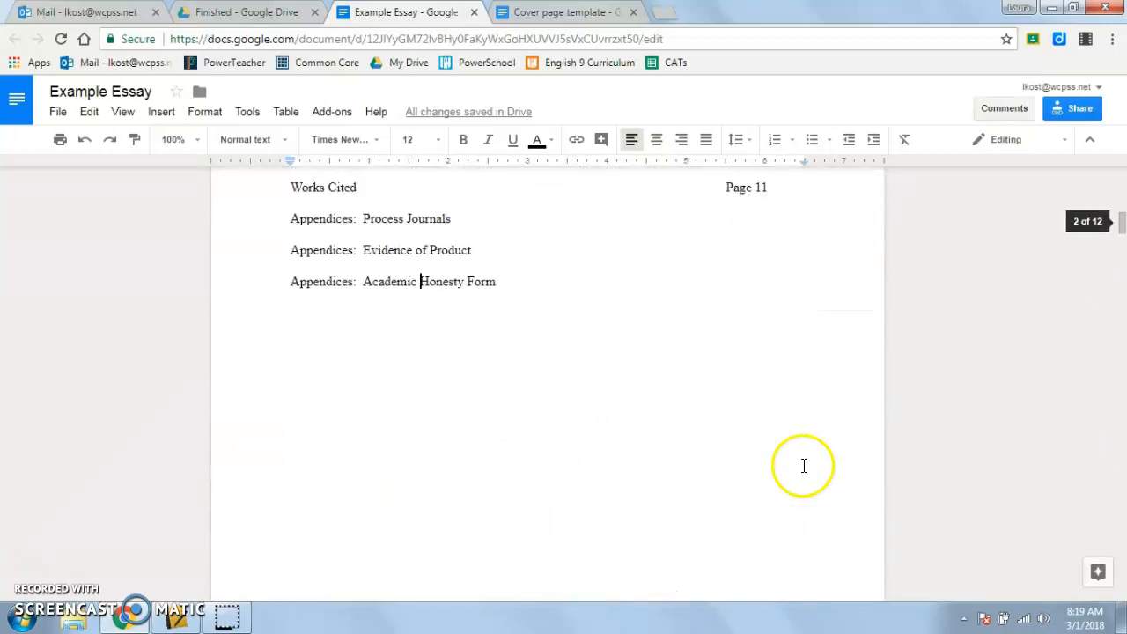
{"action": "scroll", "coordinate": [805, 475], "scroll_direction": "up", "scroll_amount": 8}
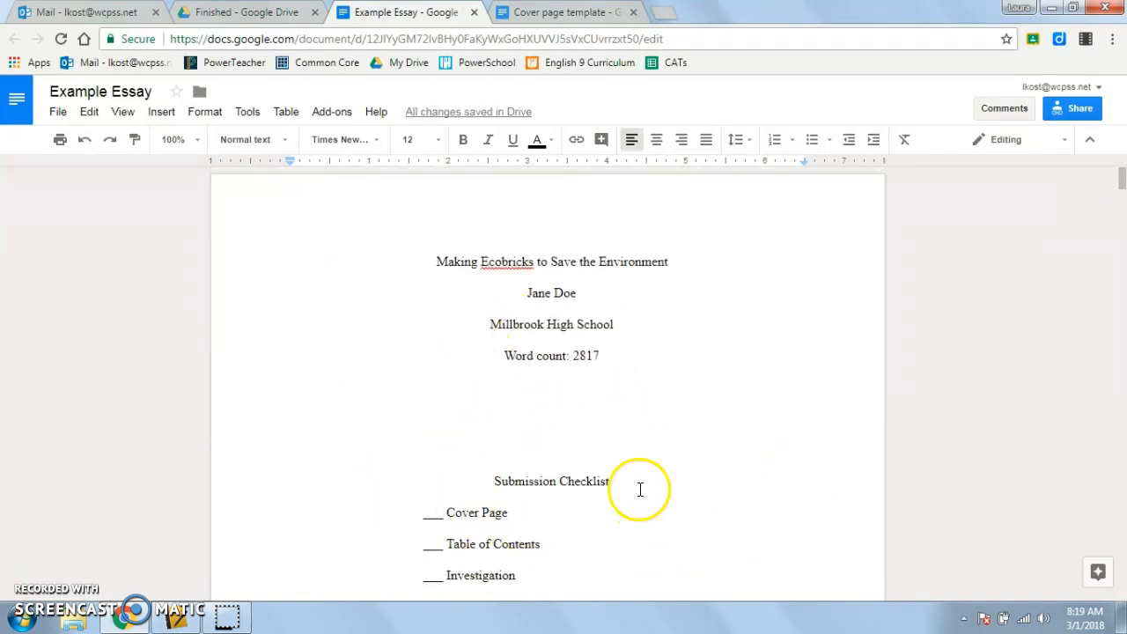
{"action": "scroll", "coordinate": [641, 500], "scroll_direction": "down", "scroll_amount": 5}
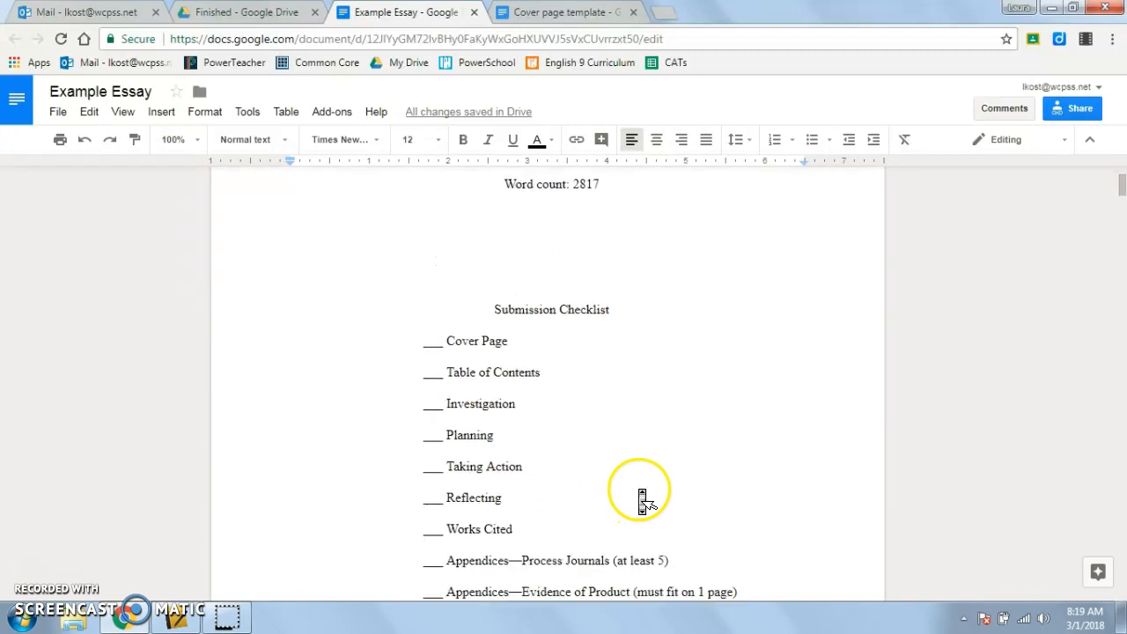
{"action": "scroll", "coordinate": [642, 500], "scroll_direction": "down", "scroll_amount": 2}
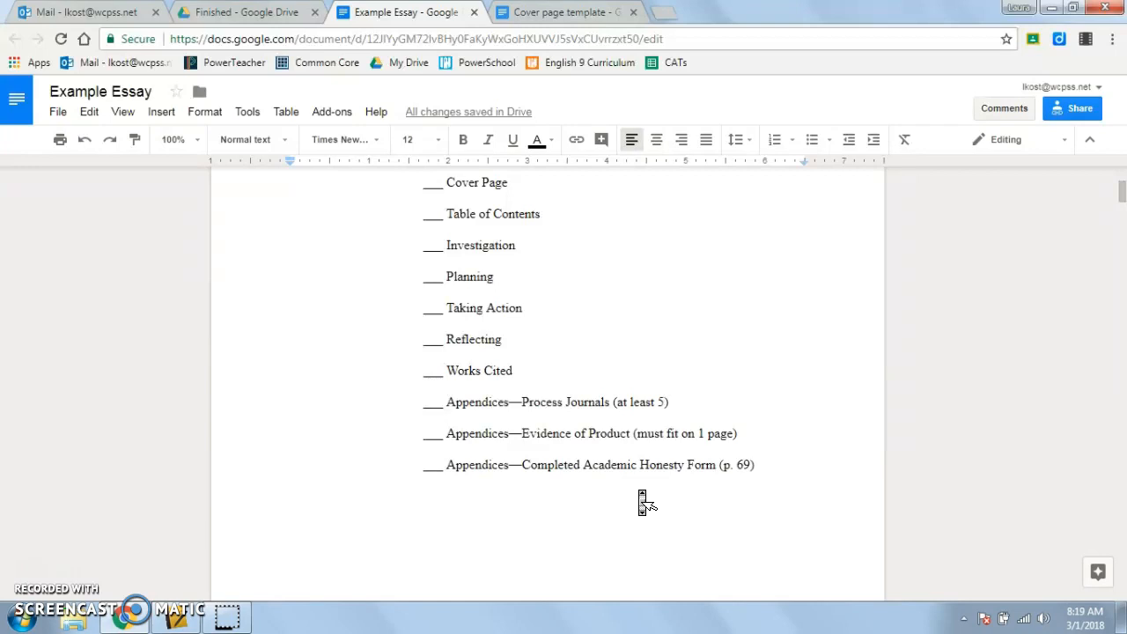
{"action": "scroll", "coordinate": [642, 502], "scroll_direction": "down", "scroll_amount": 3}
{"action": "scroll", "coordinate": [644, 502], "scroll_direction": "down", "scroll_amount": 4}
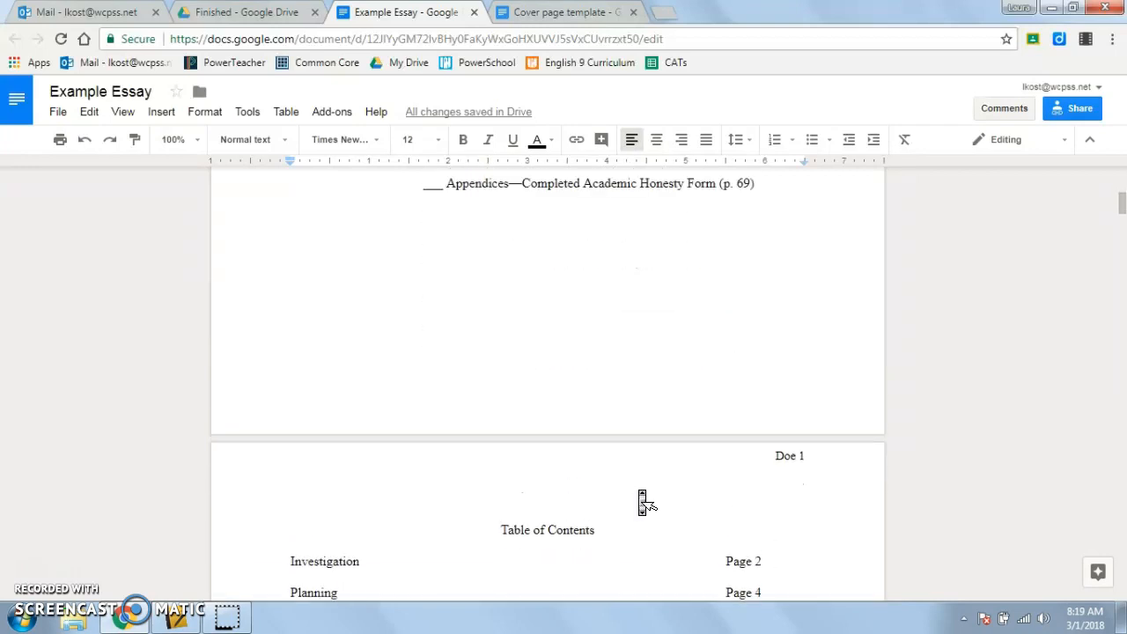
{"action": "scroll", "coordinate": [641, 498], "scroll_direction": "up", "scroll_amount": 14}
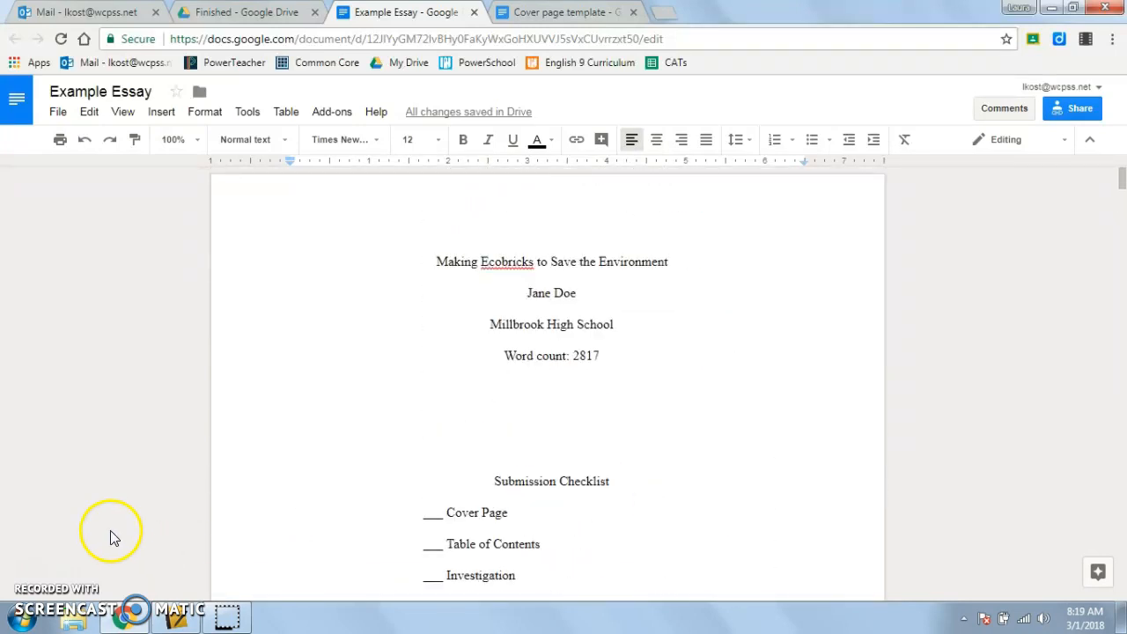